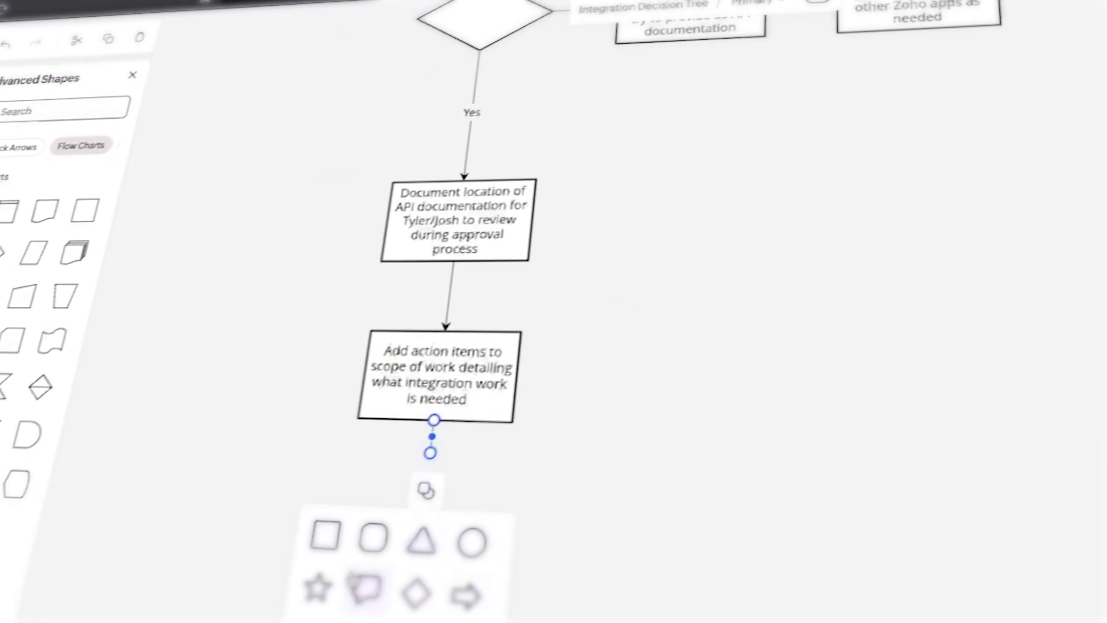
Step: Add a decision diamond from the Flow Charts shapes below the flowchart's last box
left_click(418, 591)
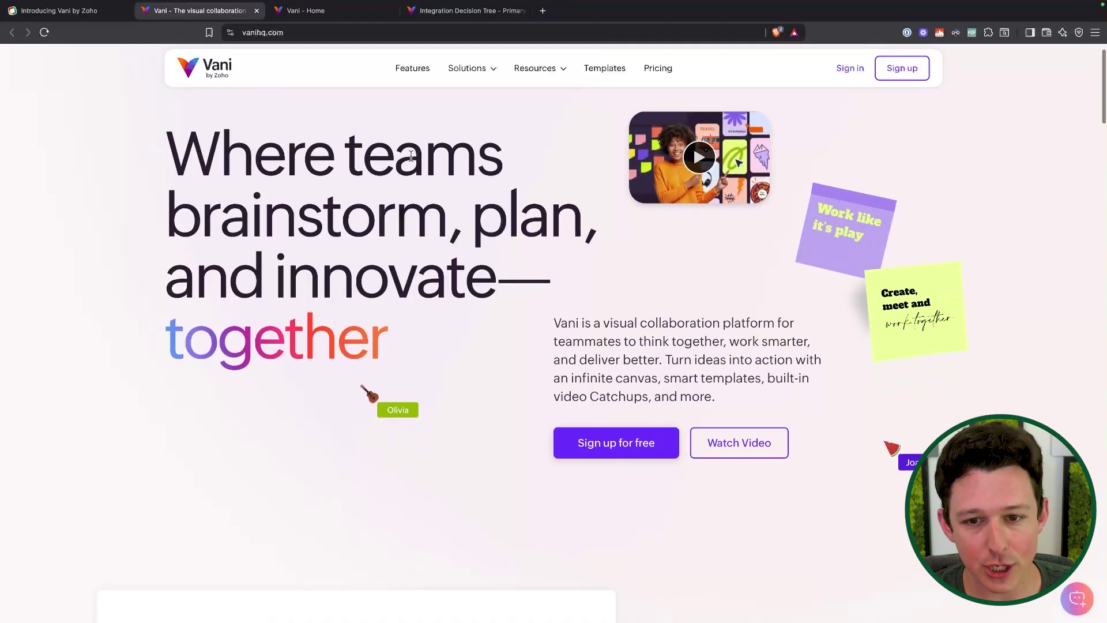
Step: Go to Vani's Features page and scroll down to the tools overview
scroll(410, 153, "up", 2)
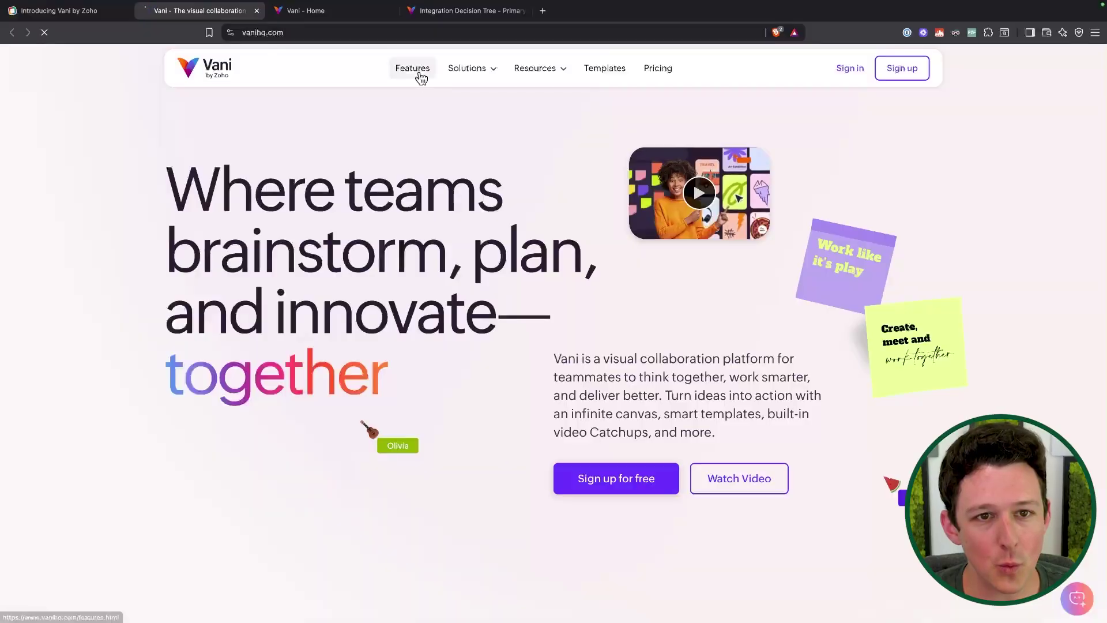
left_click(409, 68)
scroll(424, 232, "down", 5)
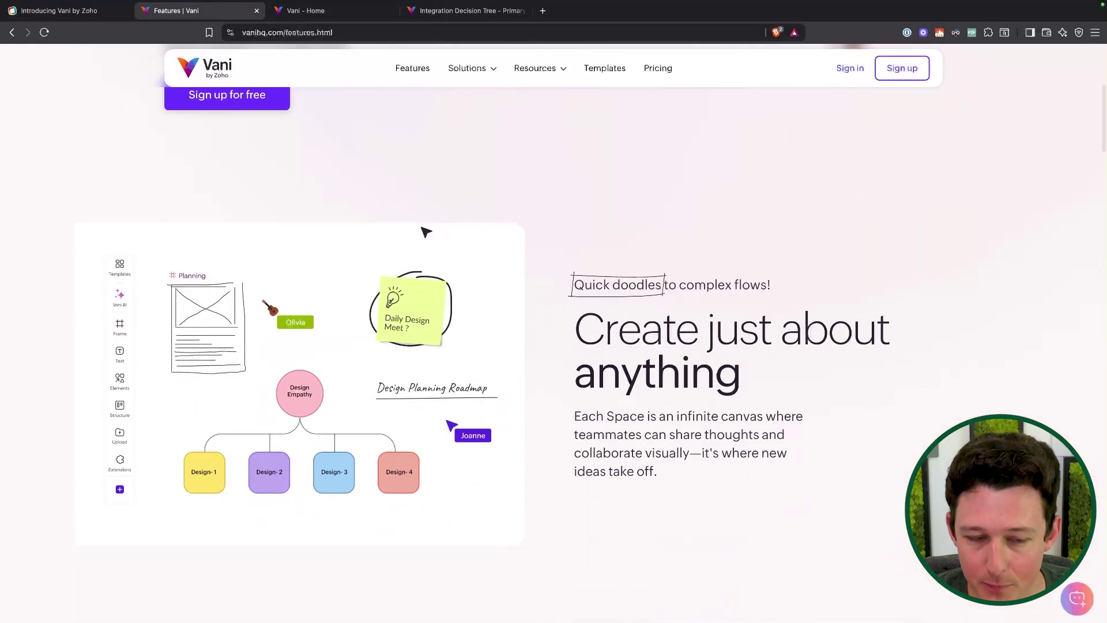
scroll(425, 232, "down", 6)
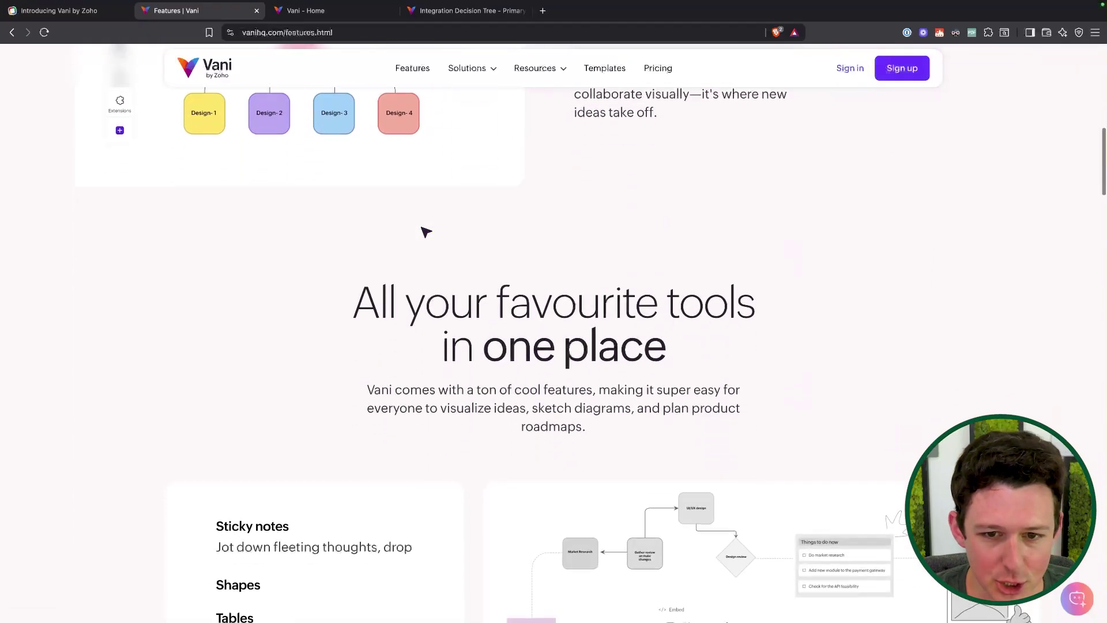
scroll(425, 232, "down", 3)
scroll(398, 225, "down", 3)
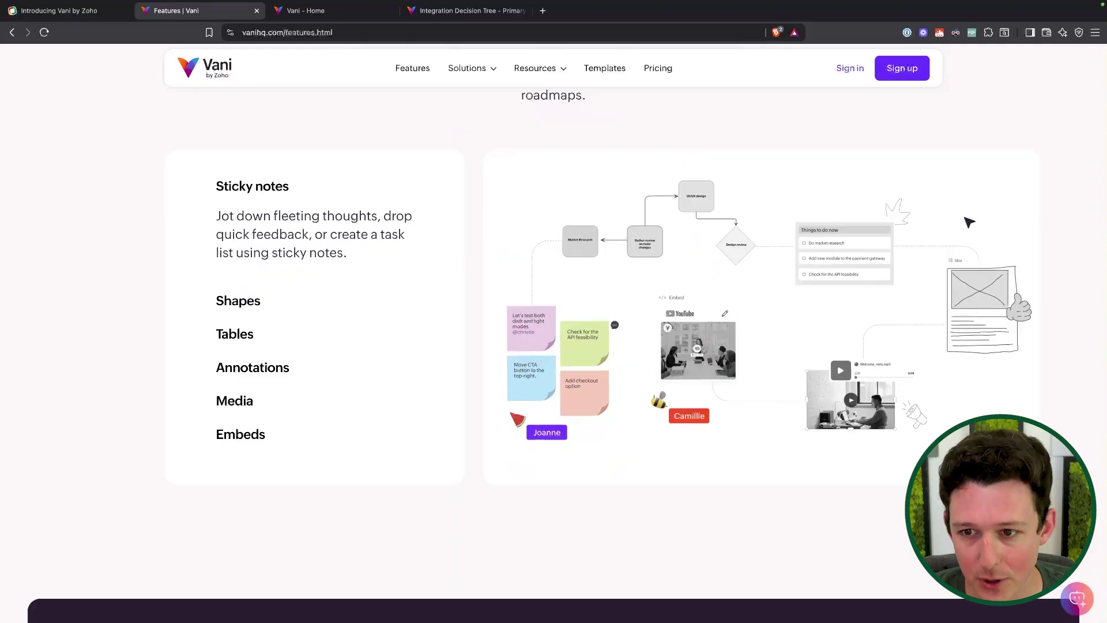
Step: Expand the Shapes, Tables and Annotations descriptions and read further down the page
left_click(241, 306)
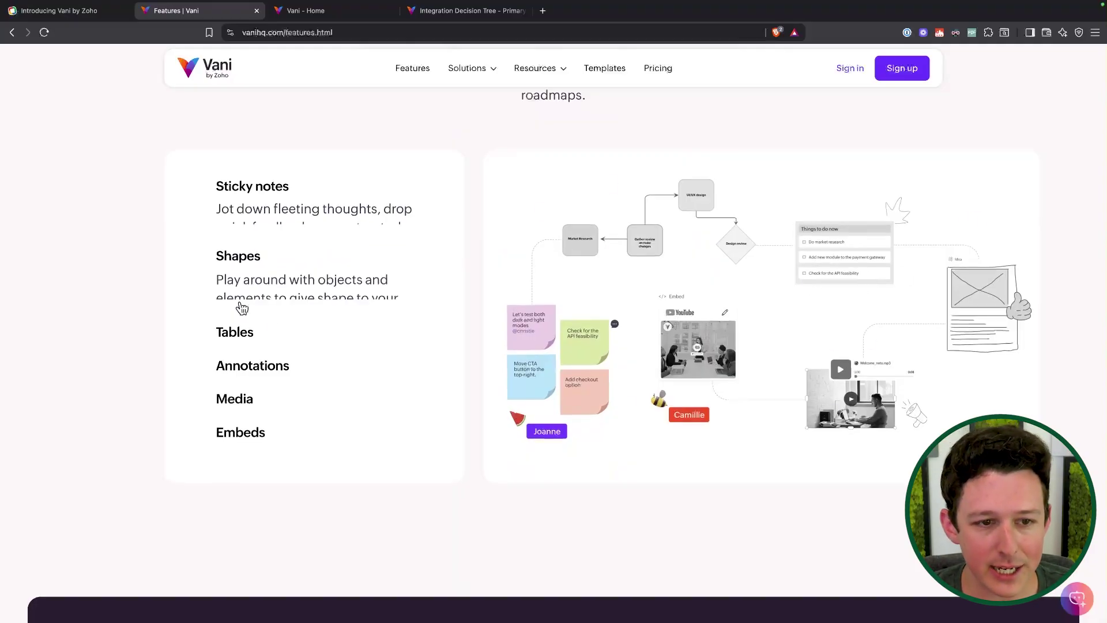
left_click(232, 340)
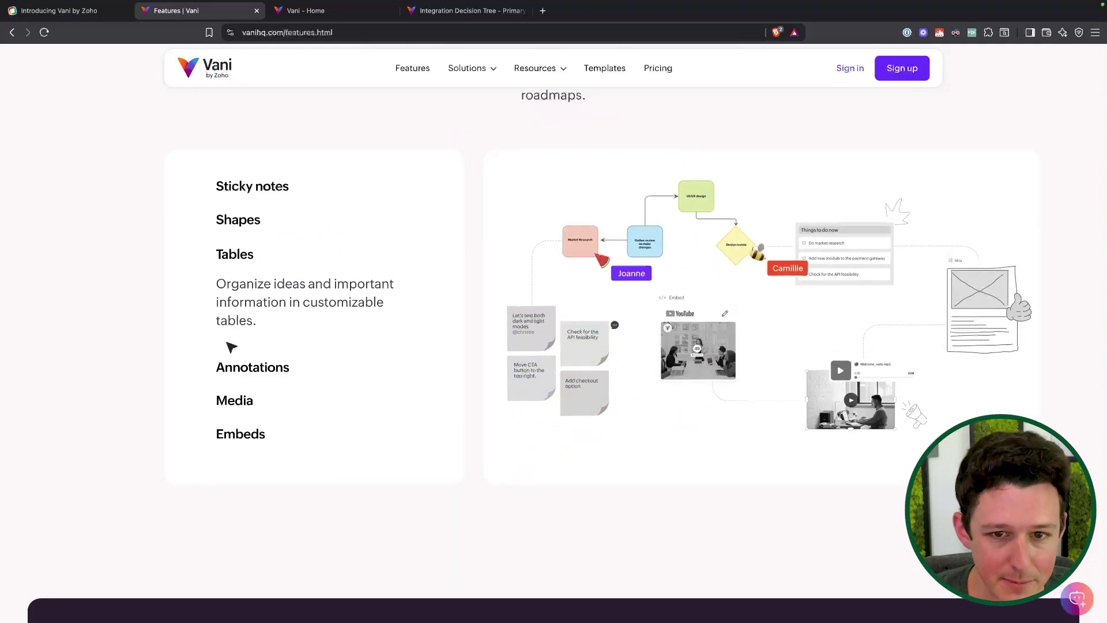
left_click(237, 375)
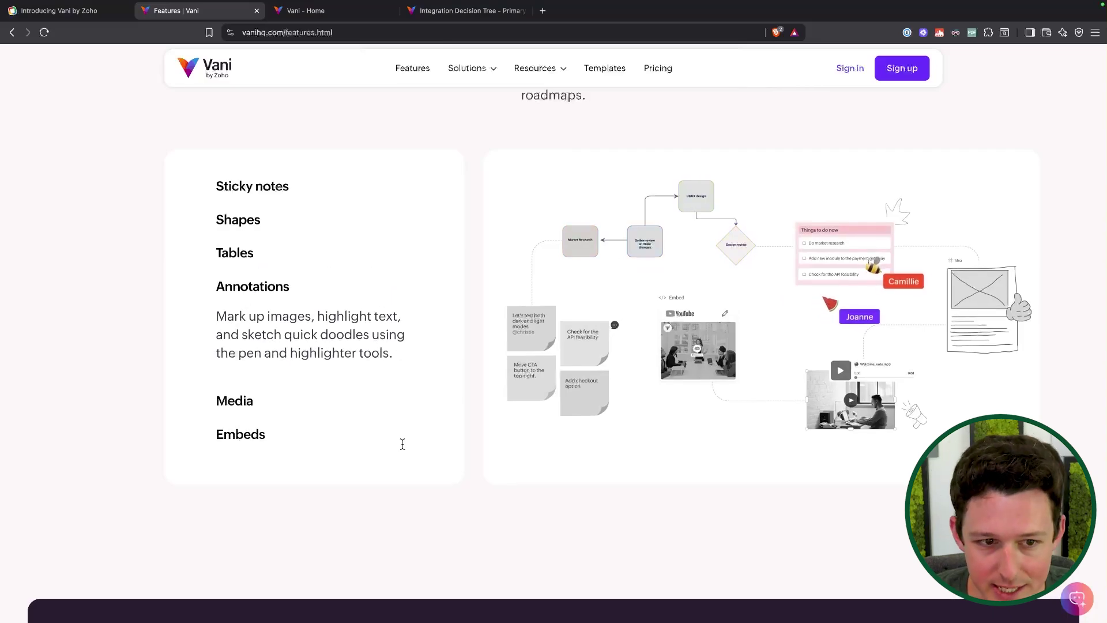
scroll(372, 451, "down", 1)
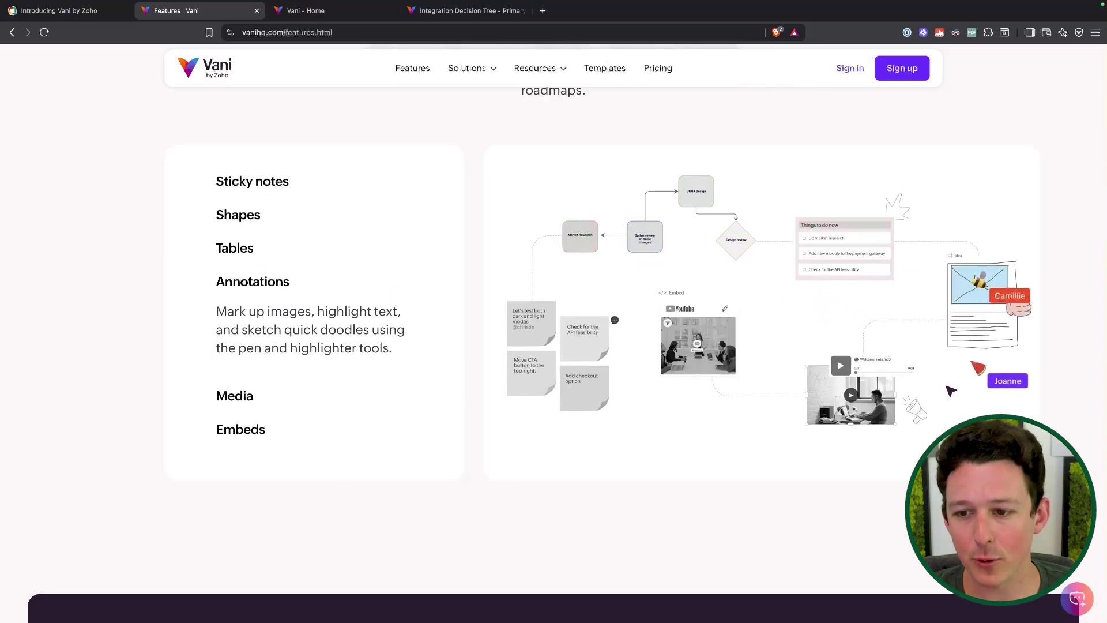
scroll(720, 374, "down", 10)
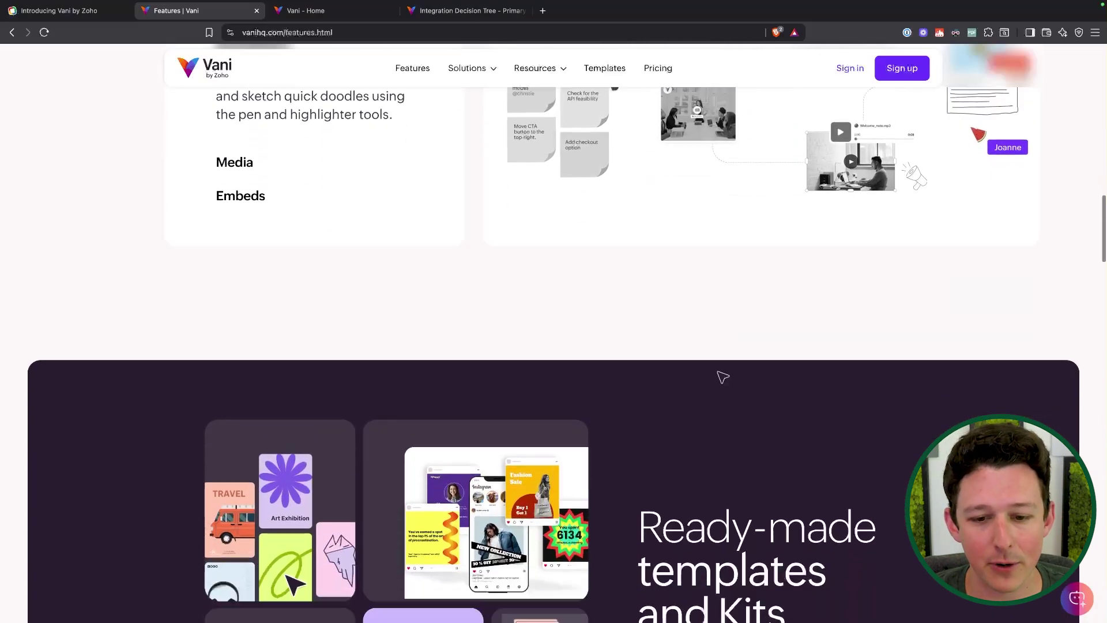
scroll(721, 378, "down", 1)
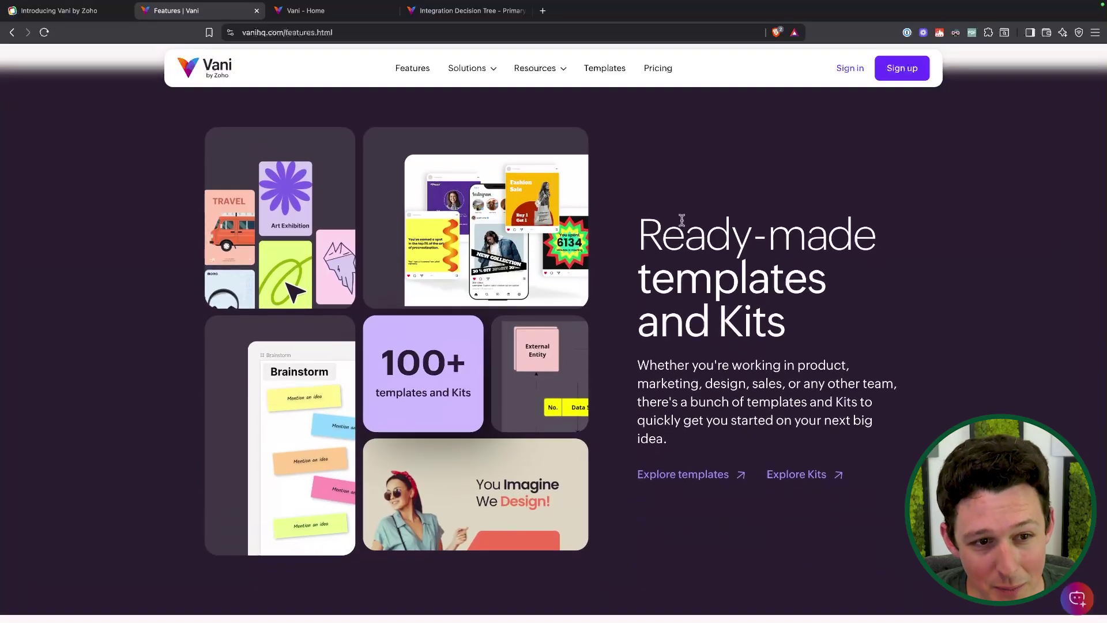
scroll(682, 219, "down", 4)
scroll(682, 217, "up", 4)
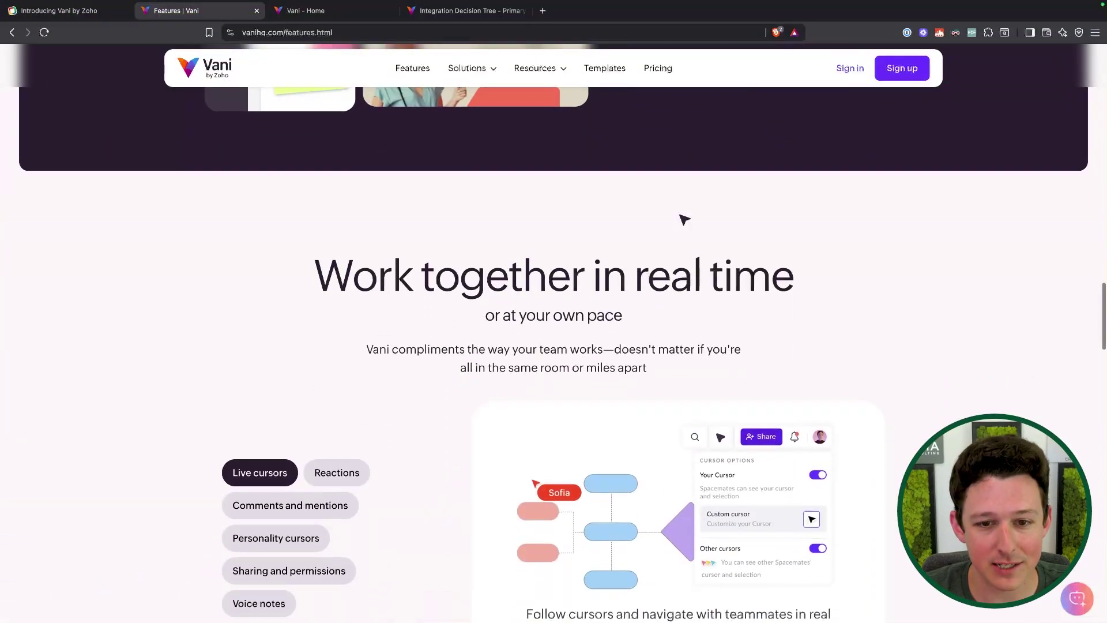
scroll(684, 219, "down", 3)
Step: Show the Reactions, Comments and mentions, Sharing and permissions, and Voice notes demos
scroll(683, 219, "up", 1)
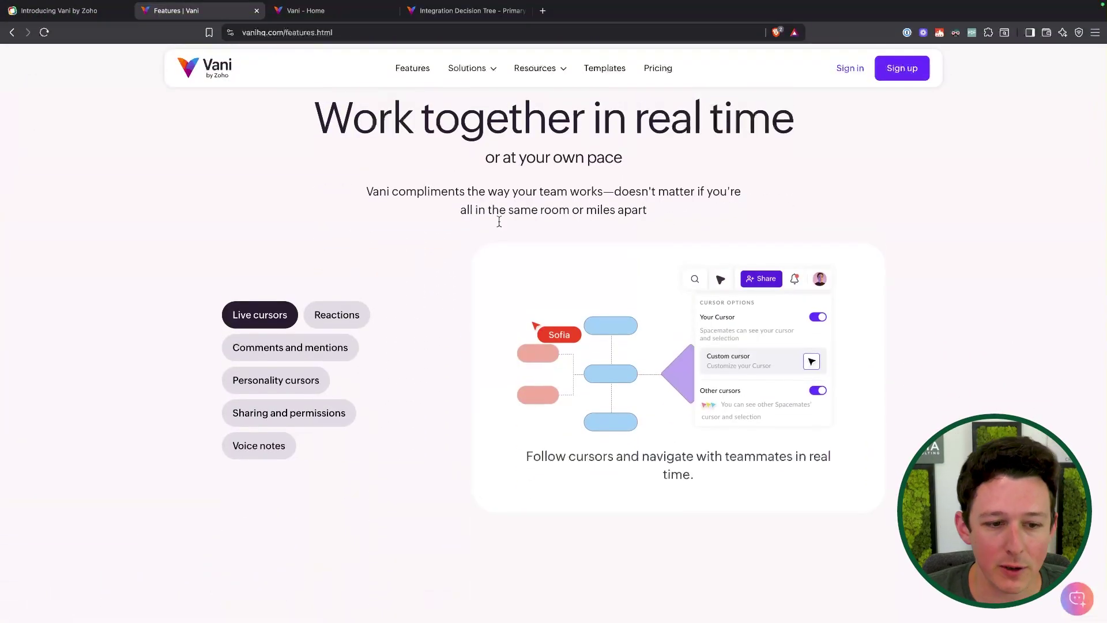
scroll(474, 241, "up", 1)
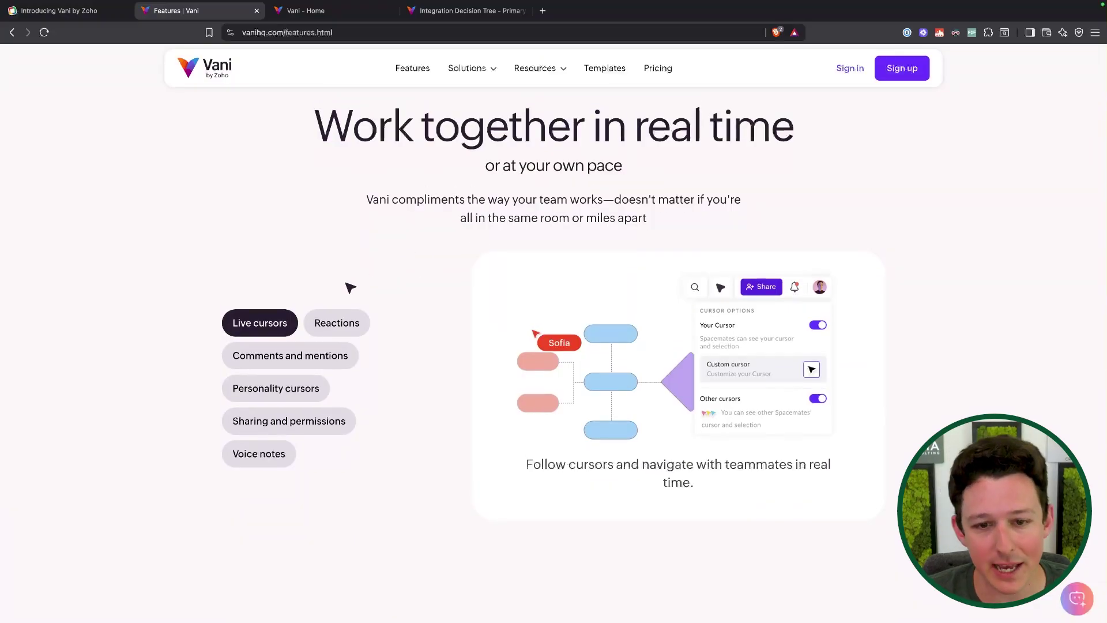
left_click(343, 323)
left_click(326, 356)
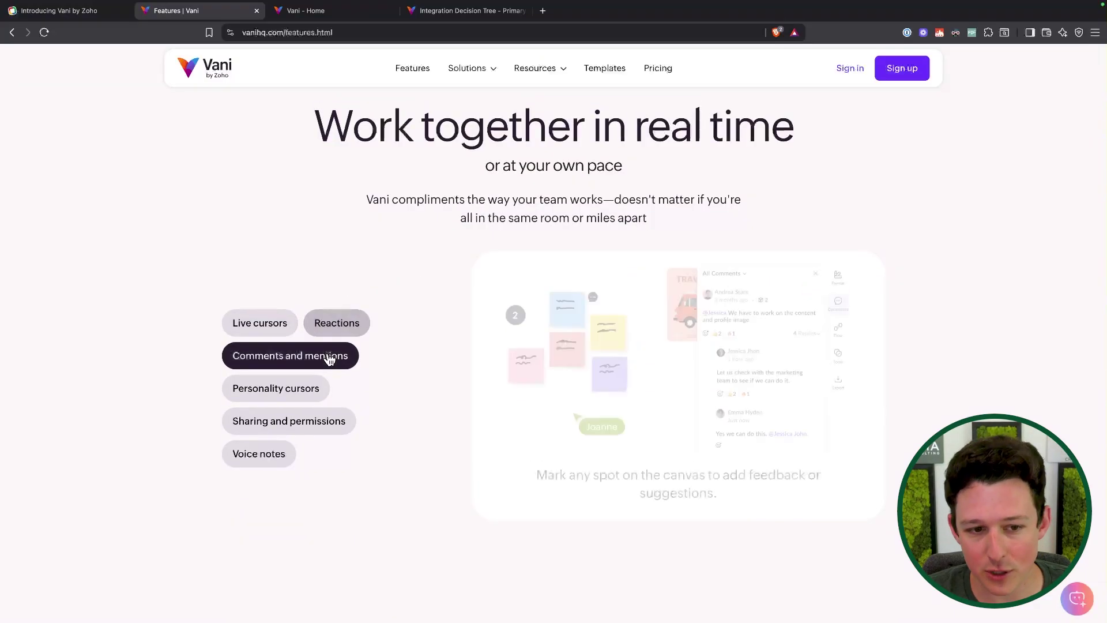
left_click(306, 421)
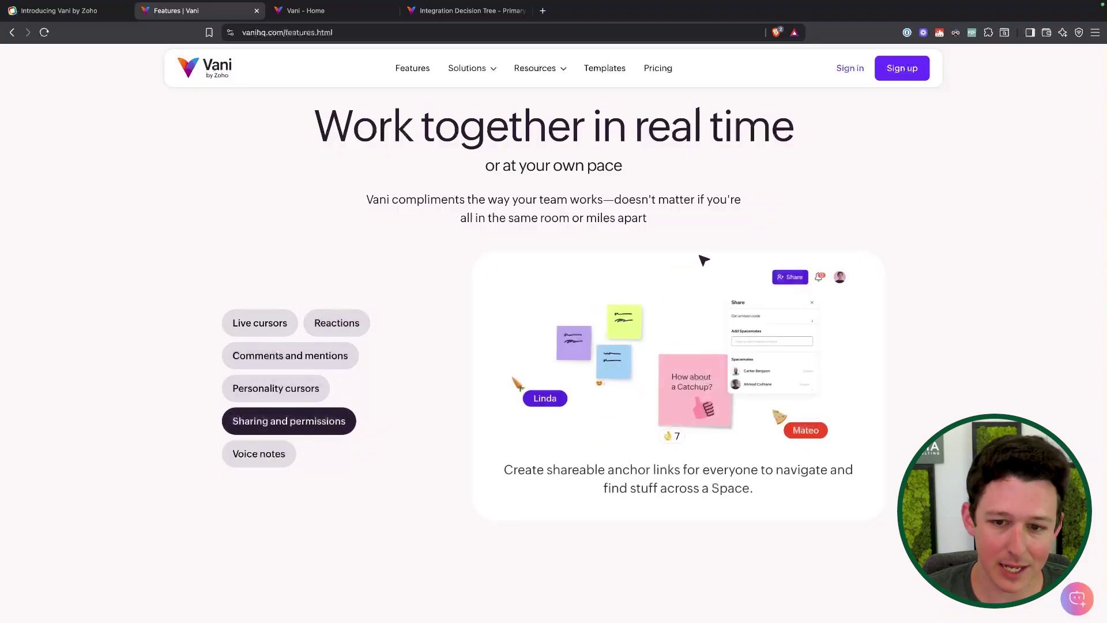
left_click(288, 461)
Step: Scroll down to the Catchup section and highlight its heading text
scroll(416, 311, "down", 5)
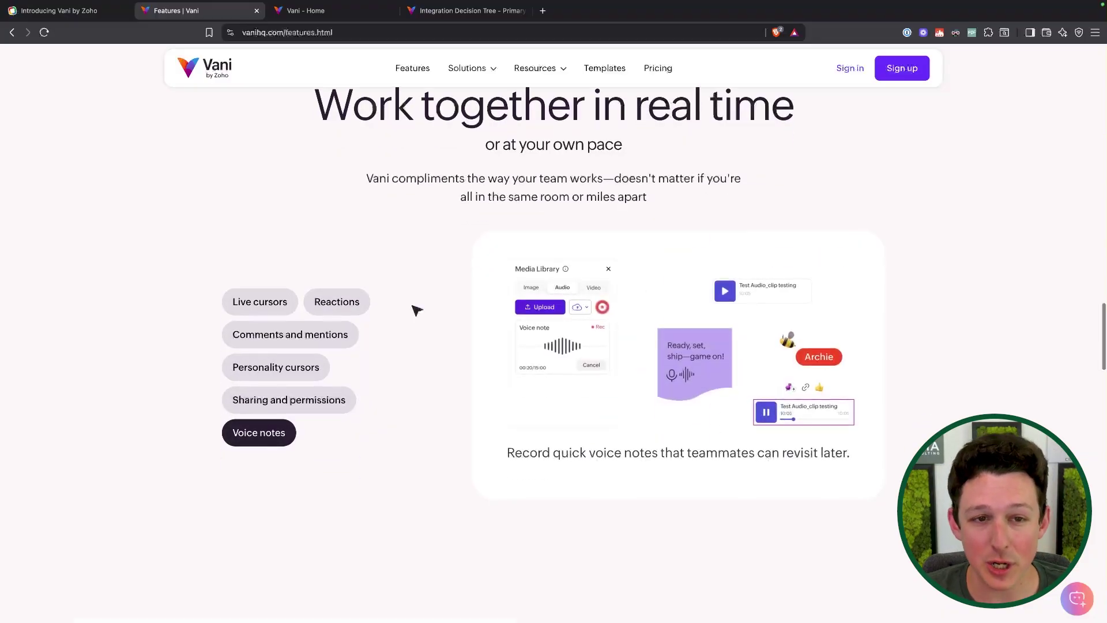
scroll(416, 311, "down", 4)
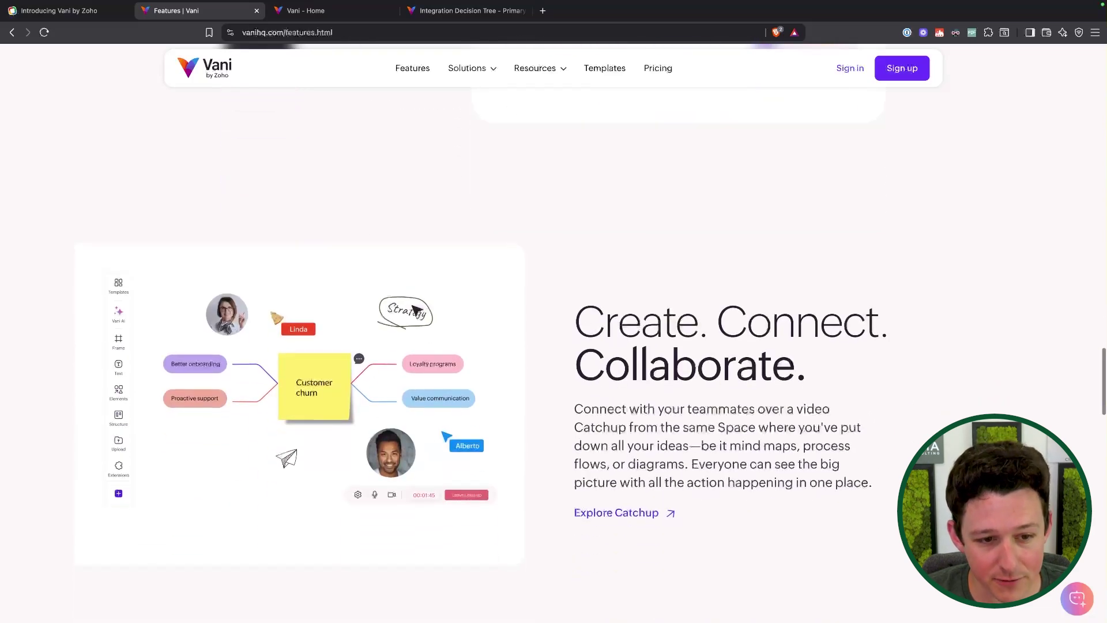
scroll(702, 362, "down", 1)
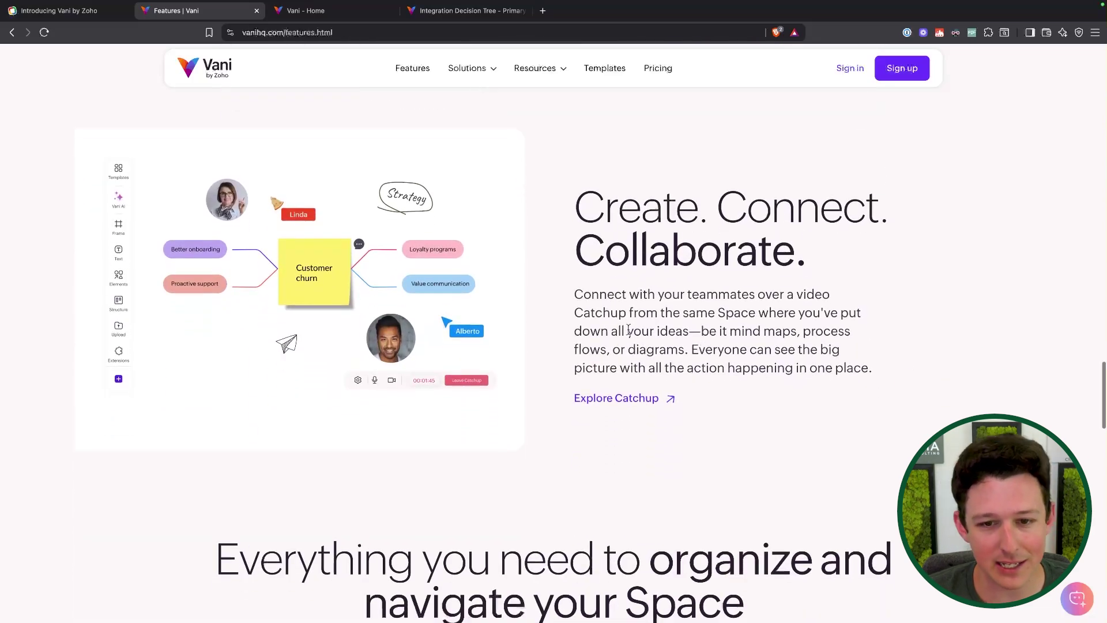
left_click_drag(575, 312, 611, 314)
left_click(624, 315)
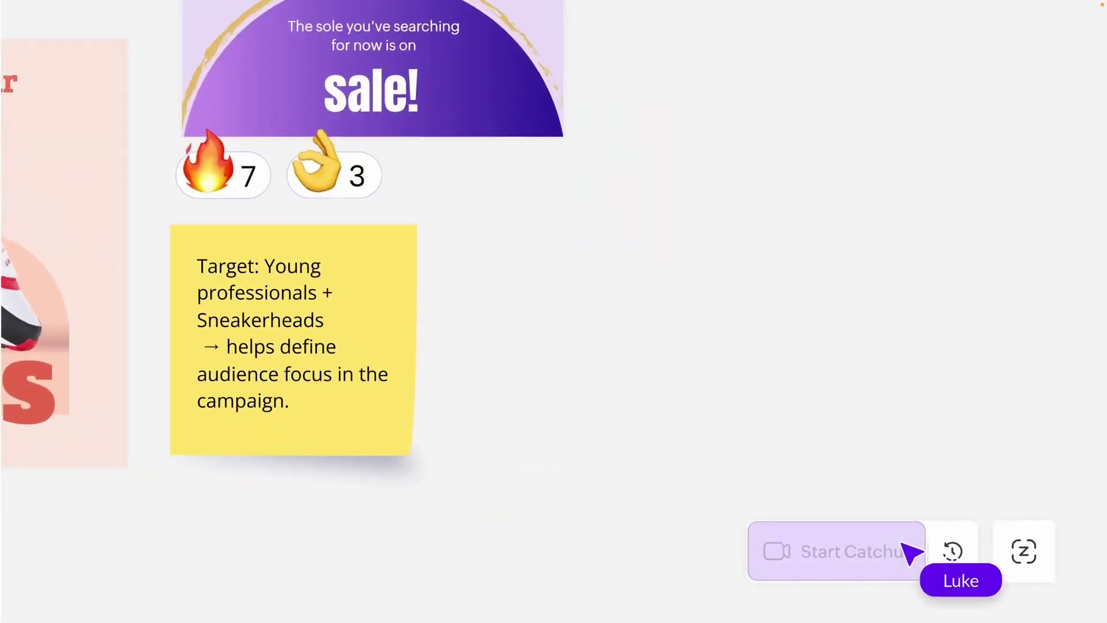
left_click(902, 544)
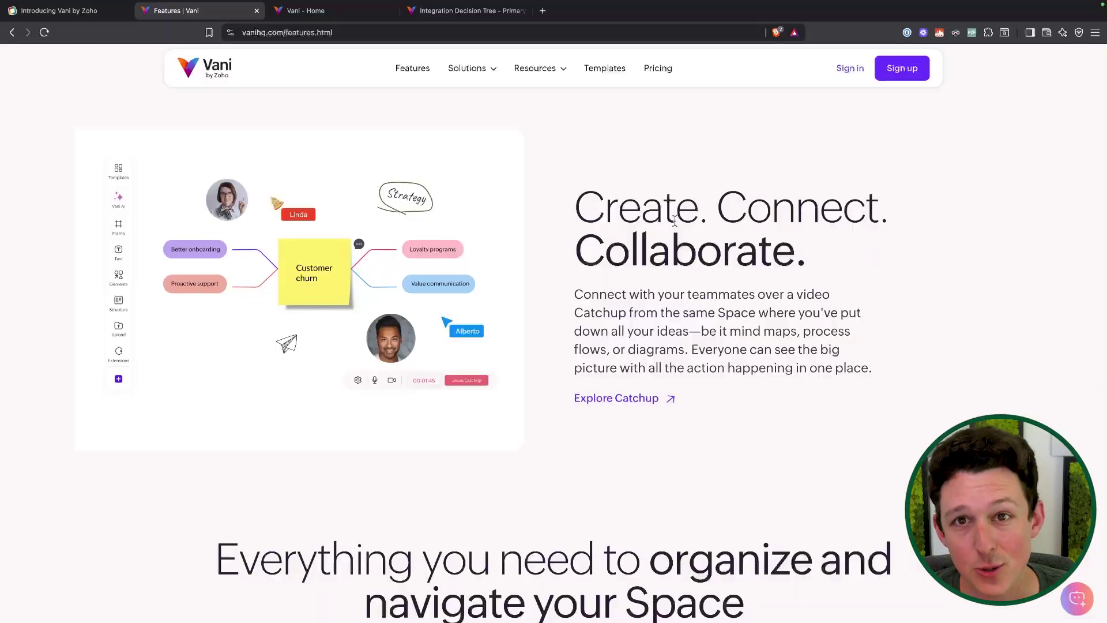
Step: Show the Zones, Frames and Flow demos
scroll(674, 220, "down", 6)
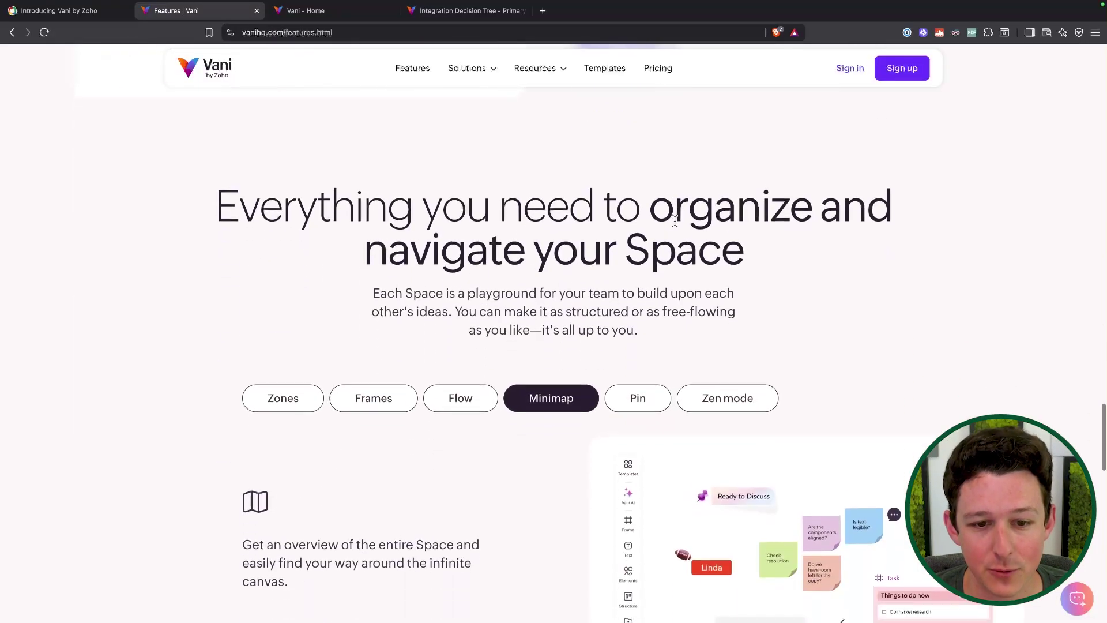
scroll(314, 318, "down", 2)
left_click(315, 320)
scroll(365, 259, "down", 1)
scroll(419, 359, "down", 1)
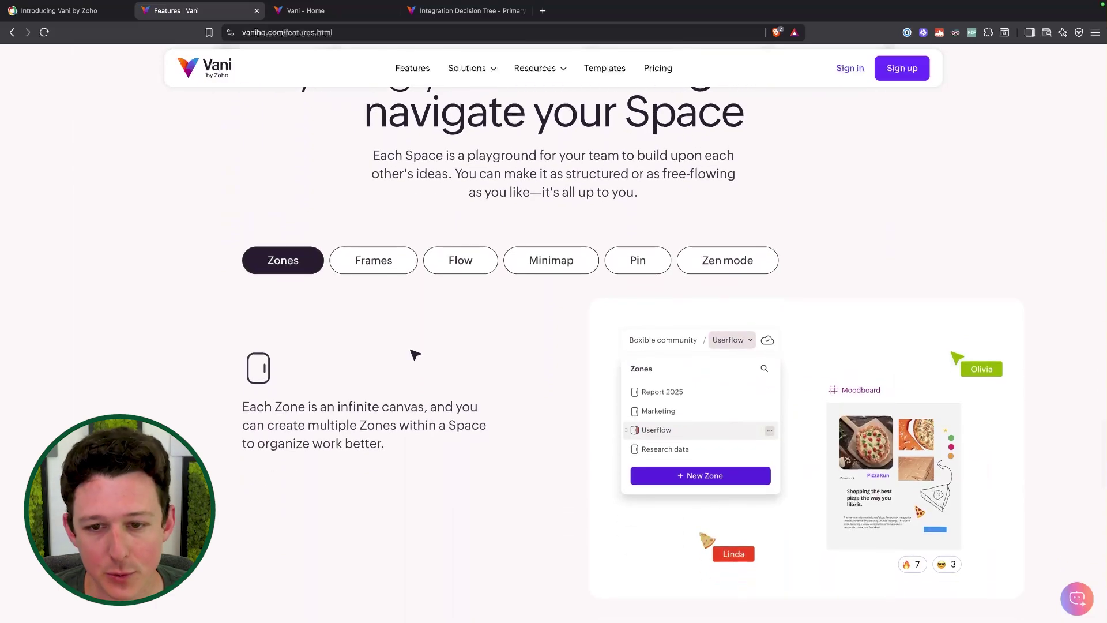
left_click(394, 267)
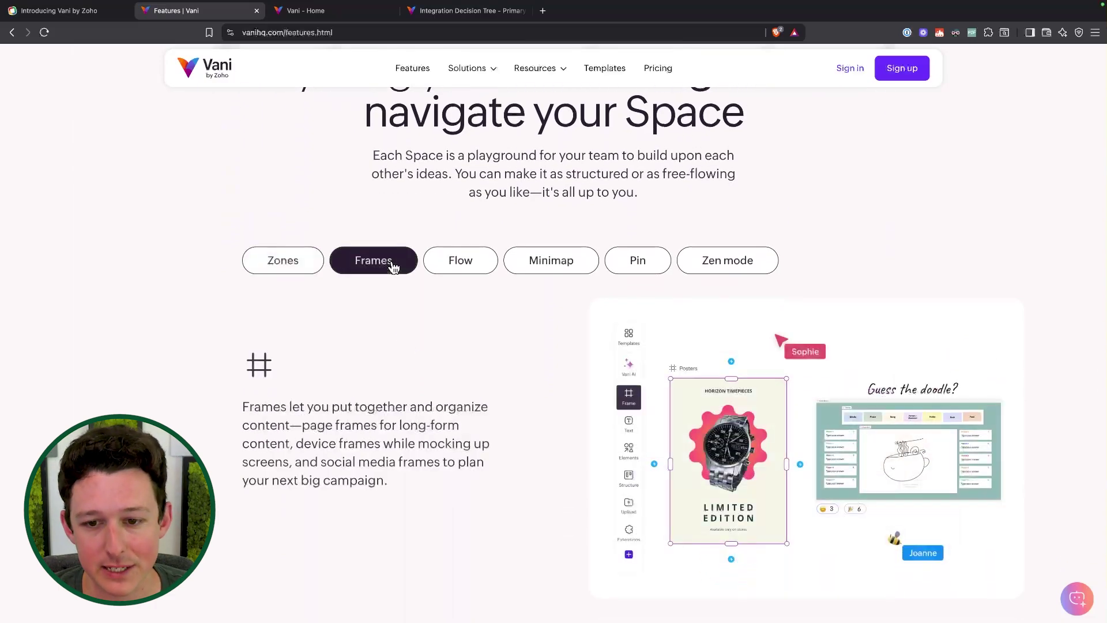
left_click(481, 263)
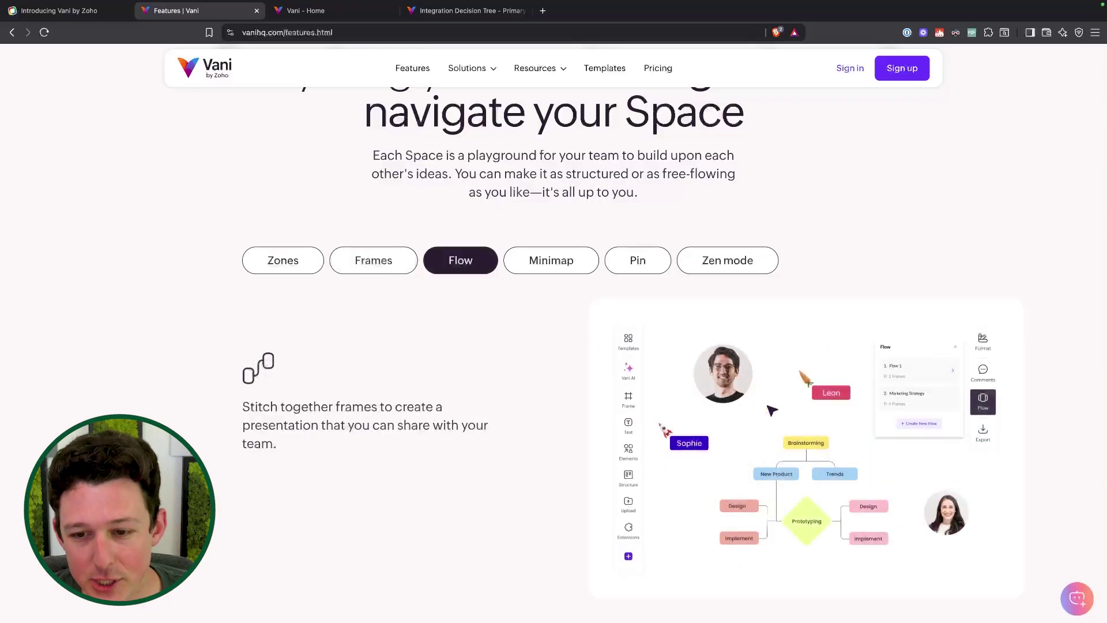
Step: Show the Minimap, Pin and Zen mode demos, then scroll toward 'That's not all...'
left_click(559, 268)
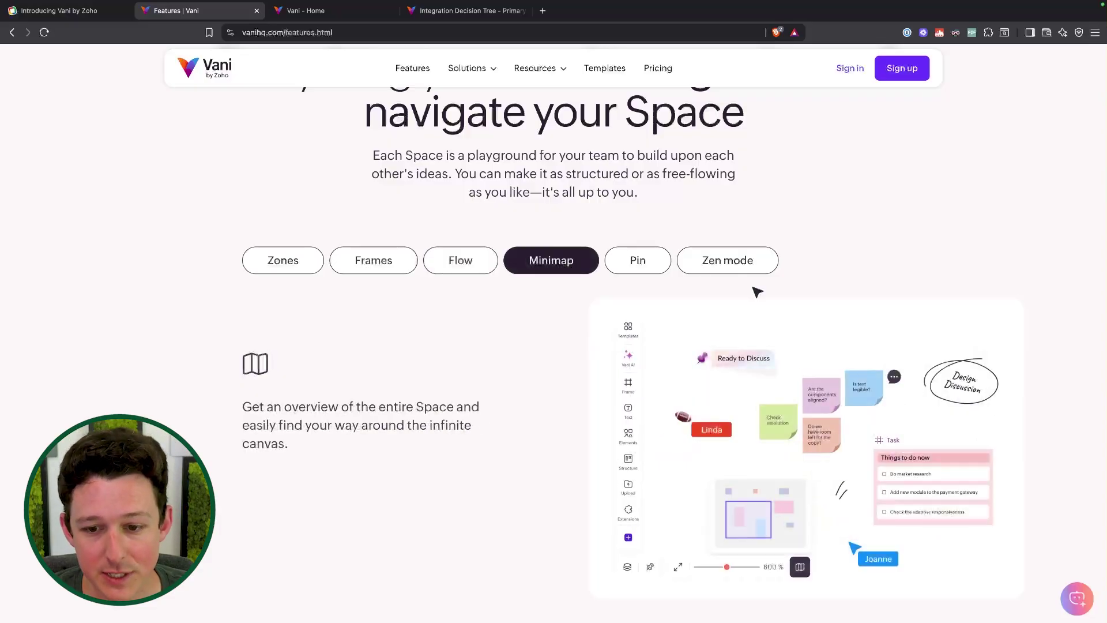
scroll(757, 292, "down", 2)
left_click(637, 195)
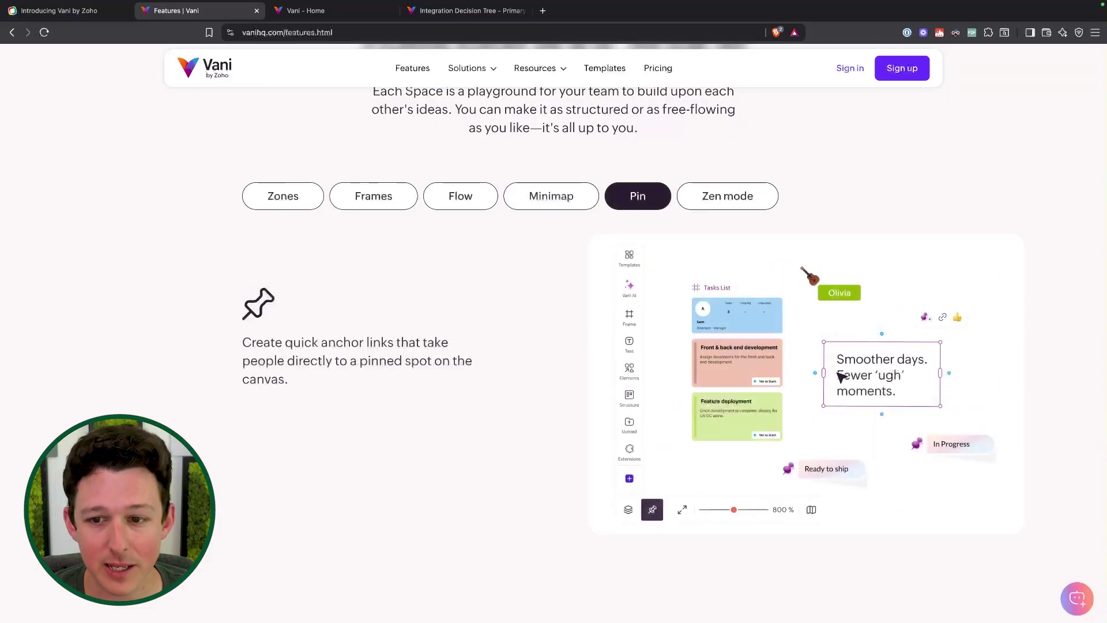
left_click(729, 199)
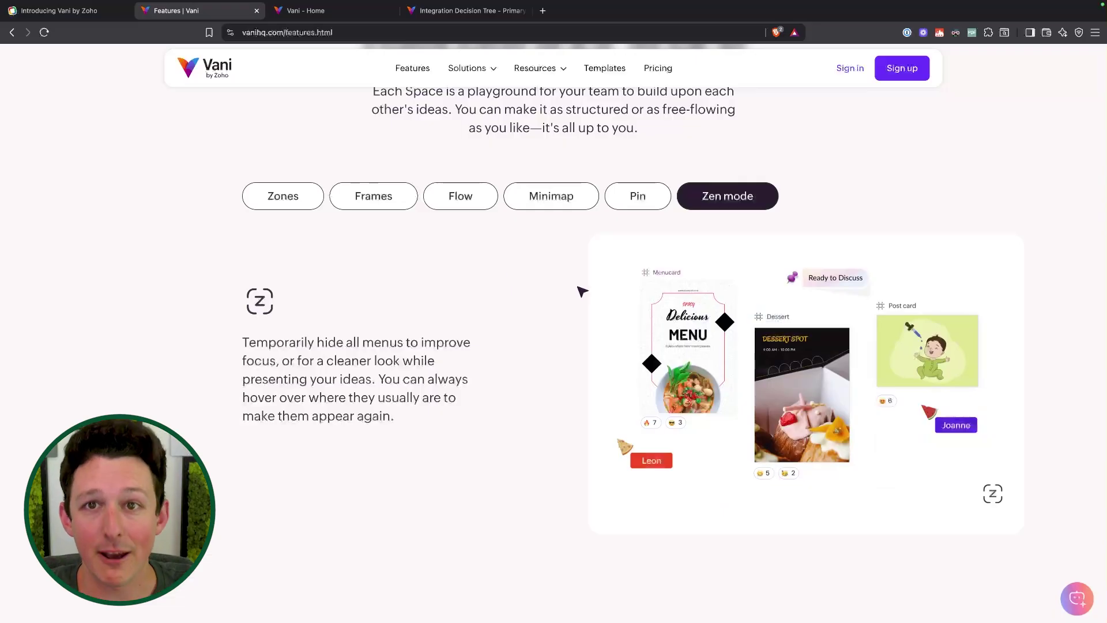
scroll(581, 291, "down", 8)
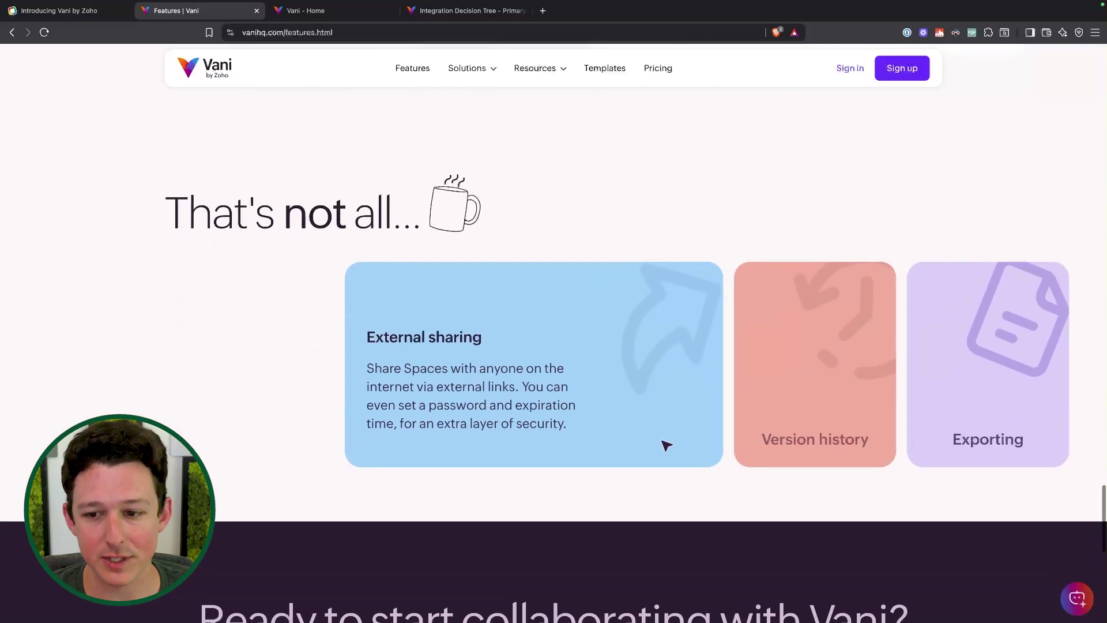
Step: Reach the External sharing, Version history and Exporting cards and highlight the Exporting description
scroll(663, 444, "down", 1)
left_click(409, 375)
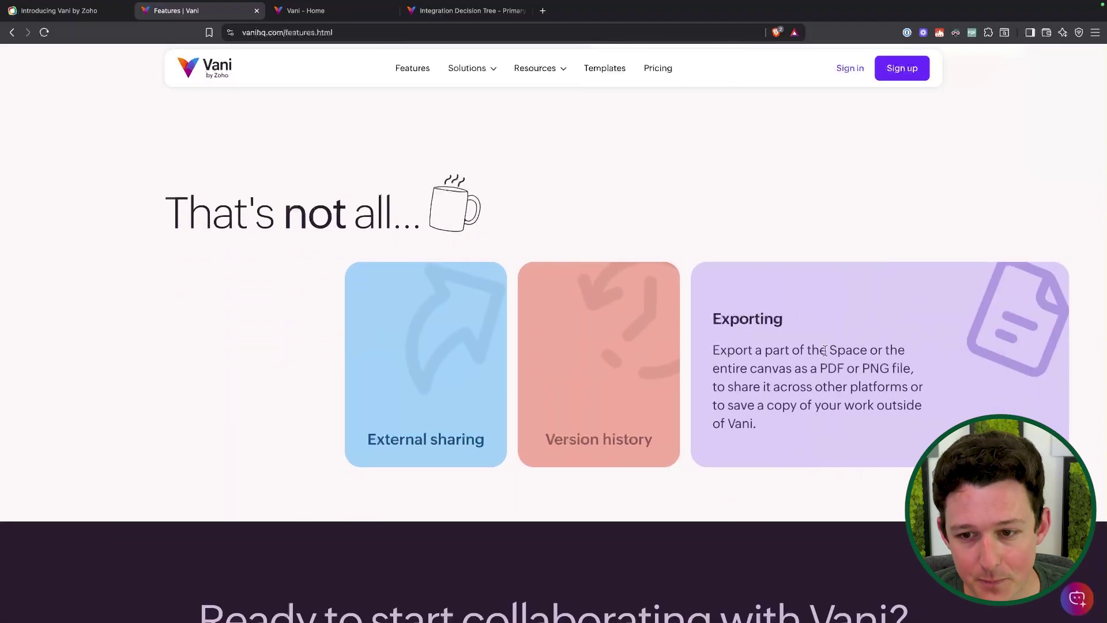
left_click_drag(824, 350, 834, 410)
left_click(834, 415)
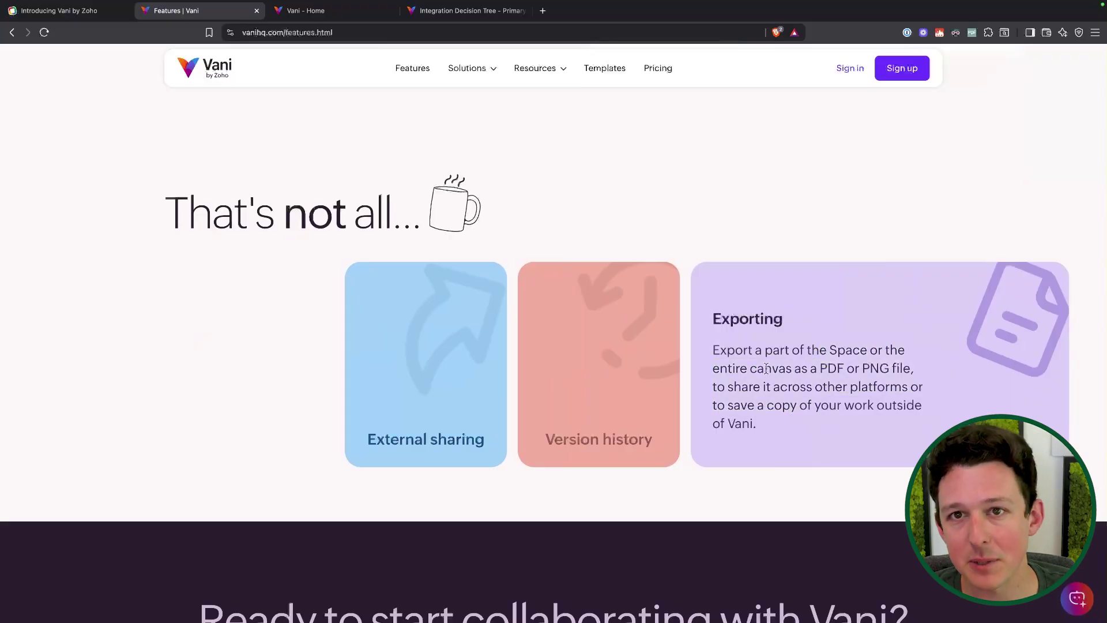
scroll(766, 369, "up", 1)
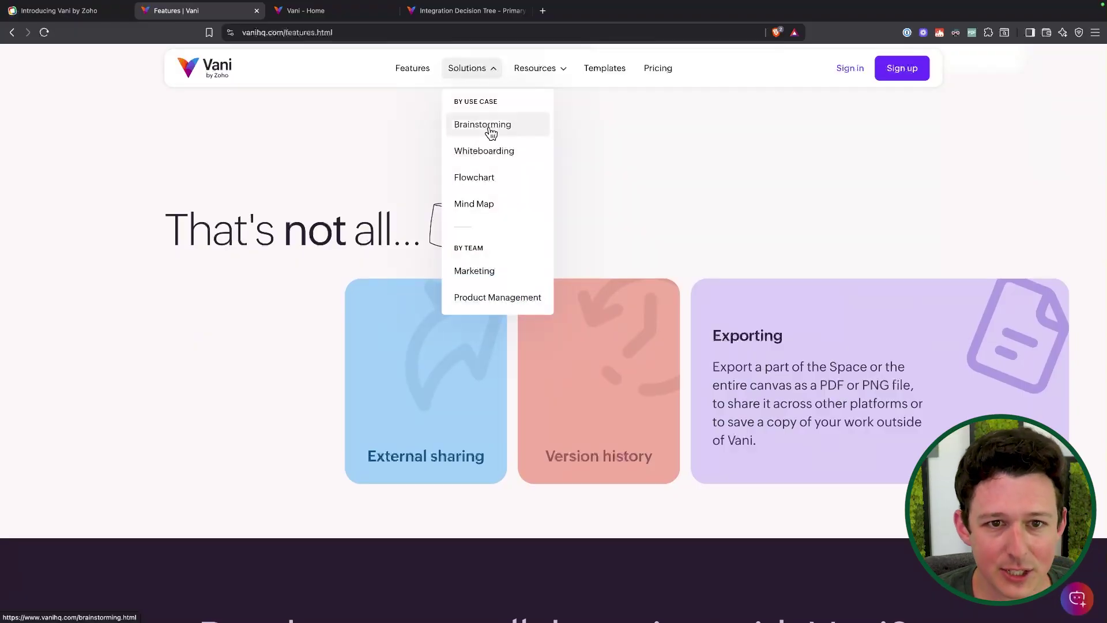
Step: Browse the Brainstorming, Whiteboarding and Flowchart solution pages from the Solutions menu
scroll(484, 157, "down", 7)
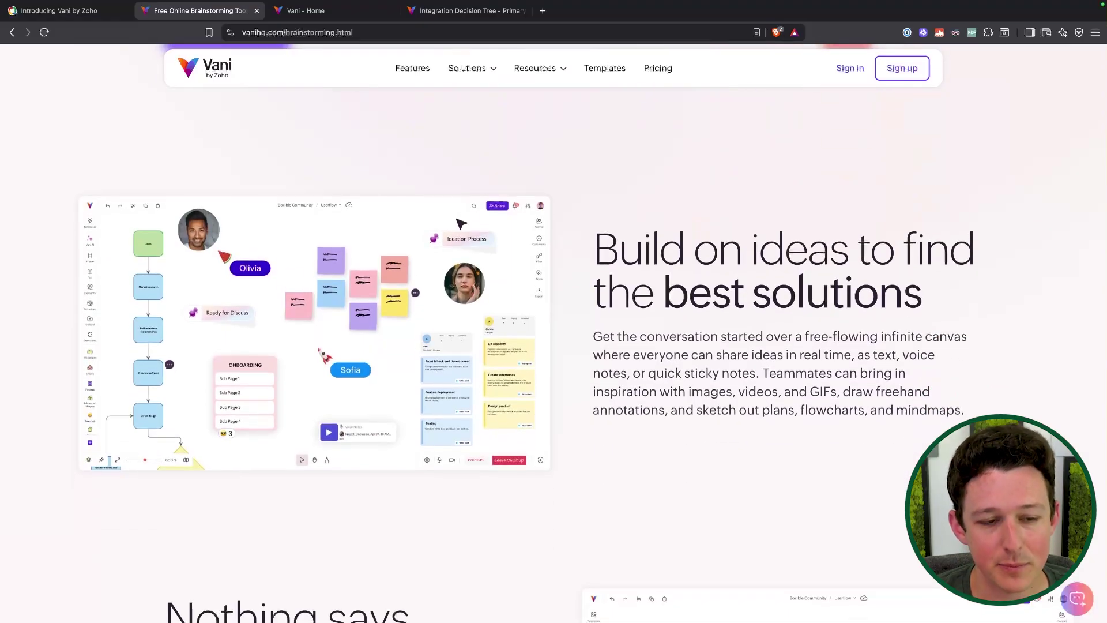
scroll(461, 224, "down", 6)
scroll(458, 223, "up", 13)
mouse_move(487, 82)
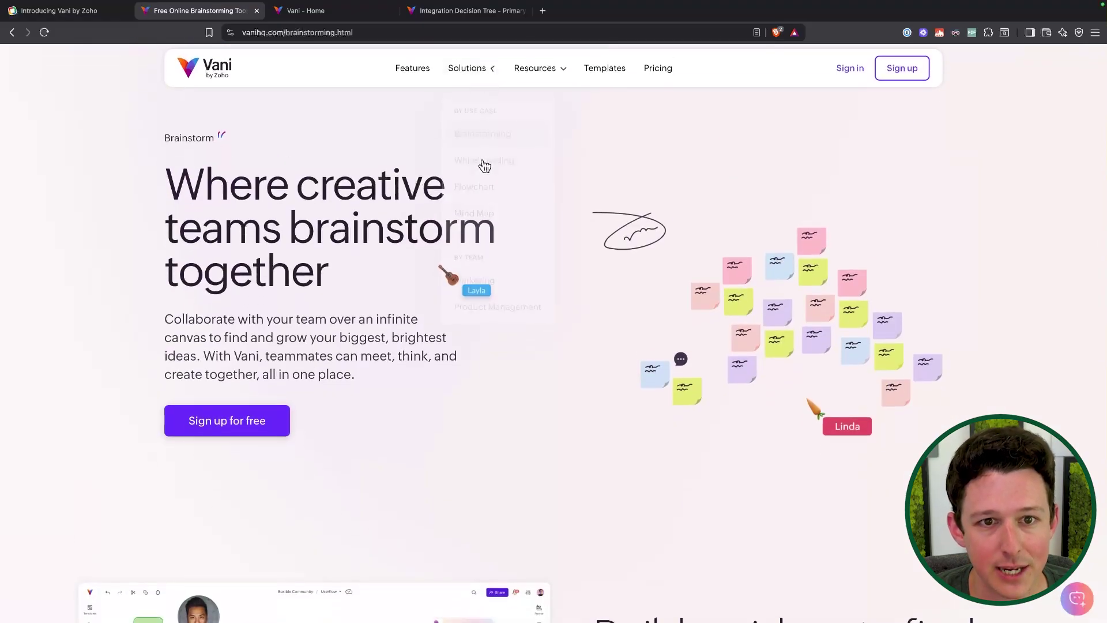
scroll(577, 348, "down", 5)
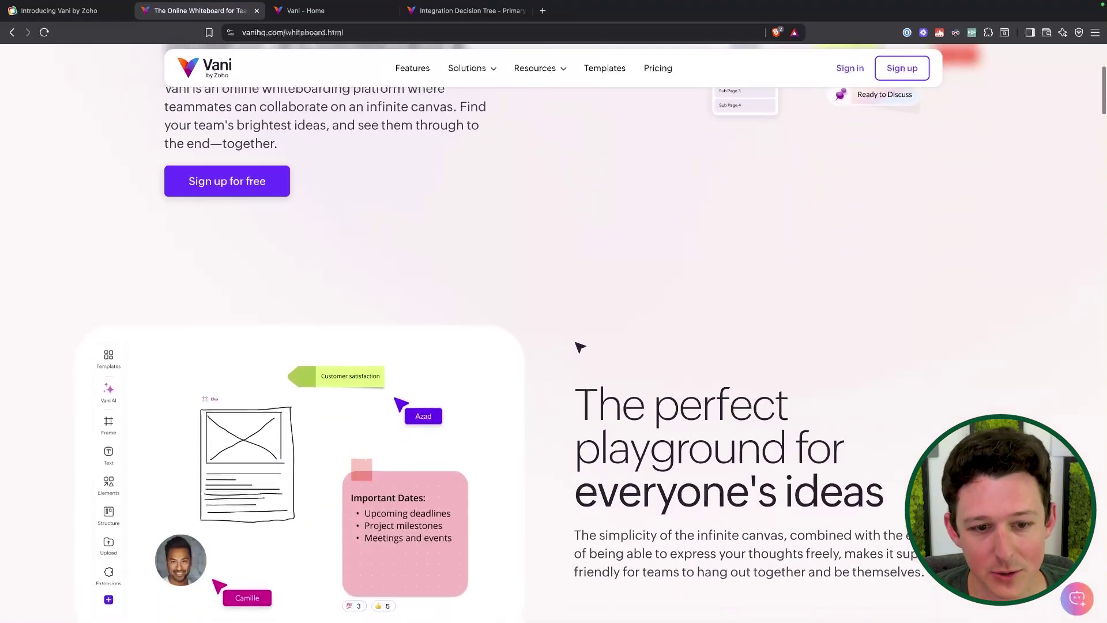
scroll(577, 348, "down", 9)
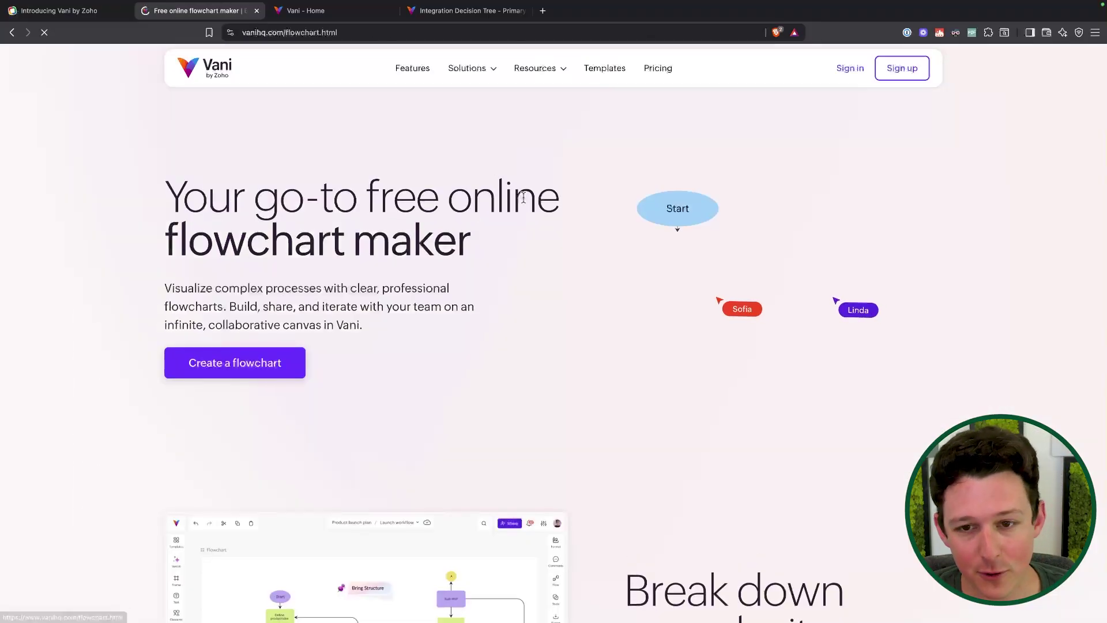
scroll(648, 325, "down", 6)
scroll(647, 326, "up", 1)
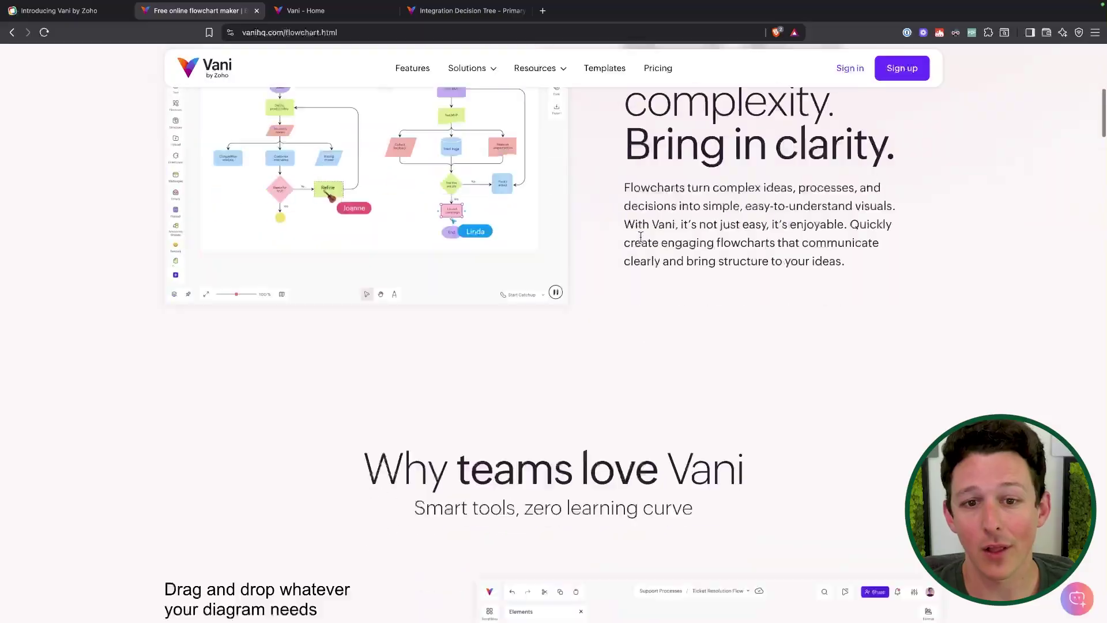
Step: Expand the Smart connectors and Infinite canvas feature descriptions
scroll(642, 236, "down", 6)
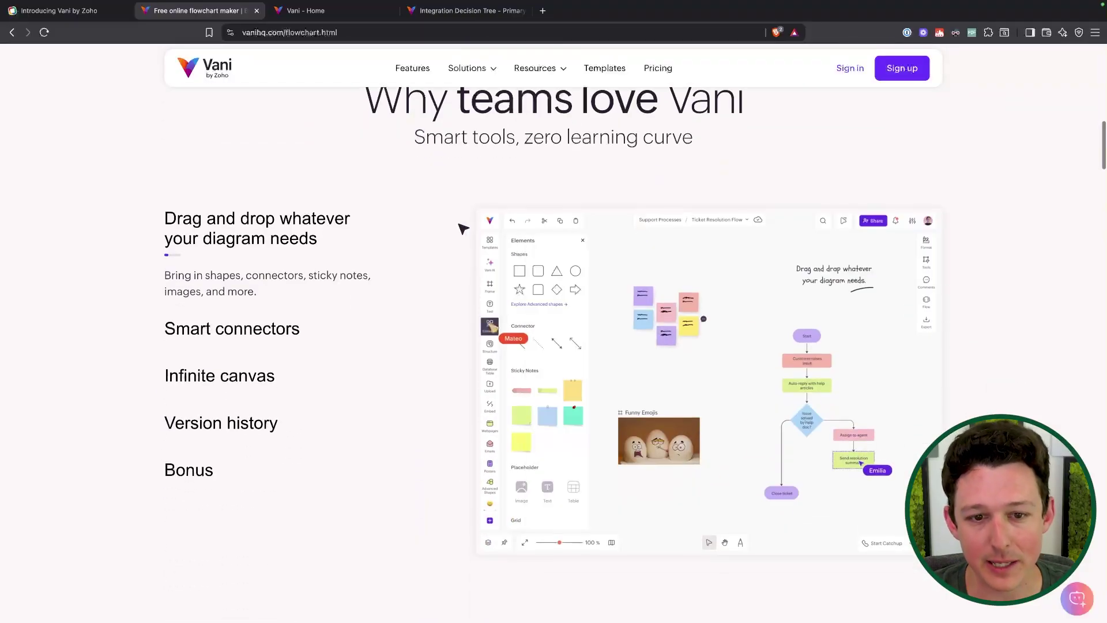
scroll(358, 346, "up", 1)
left_click(223, 346)
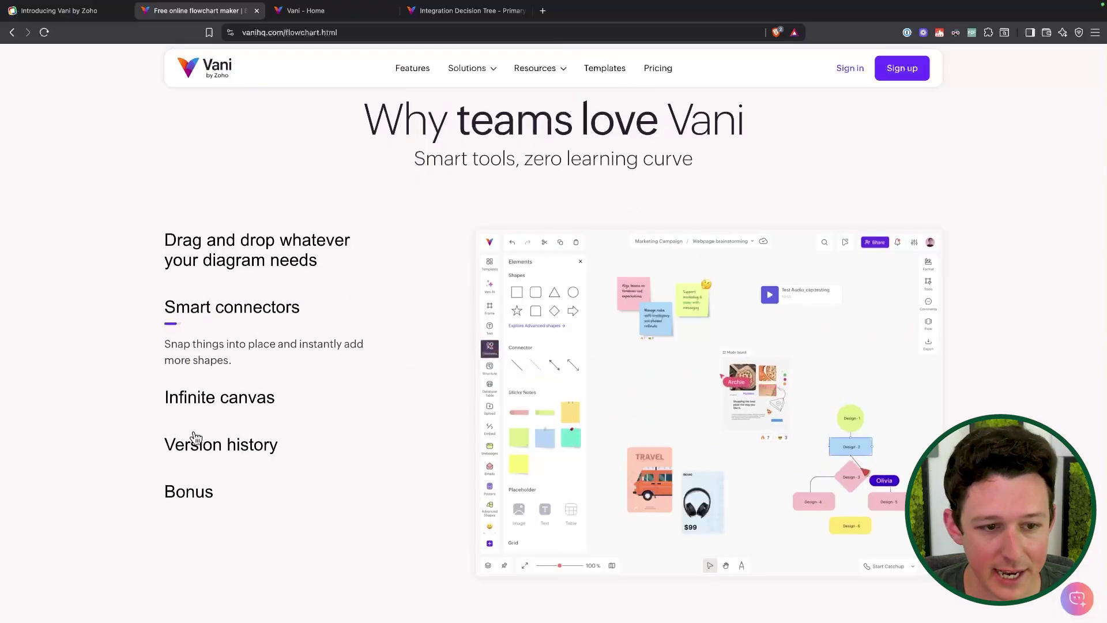
left_click(264, 400)
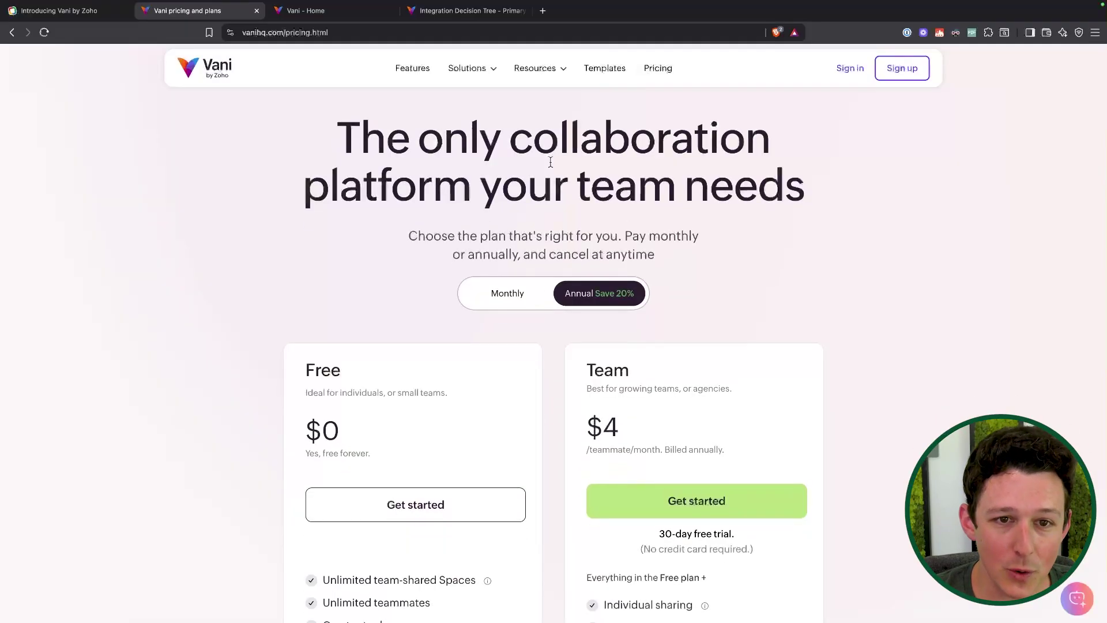
Step: Scroll through the Free and Team plans on the pricing page
scroll(519, 259, "down", 2)
scroll(600, 223, "down", 2)
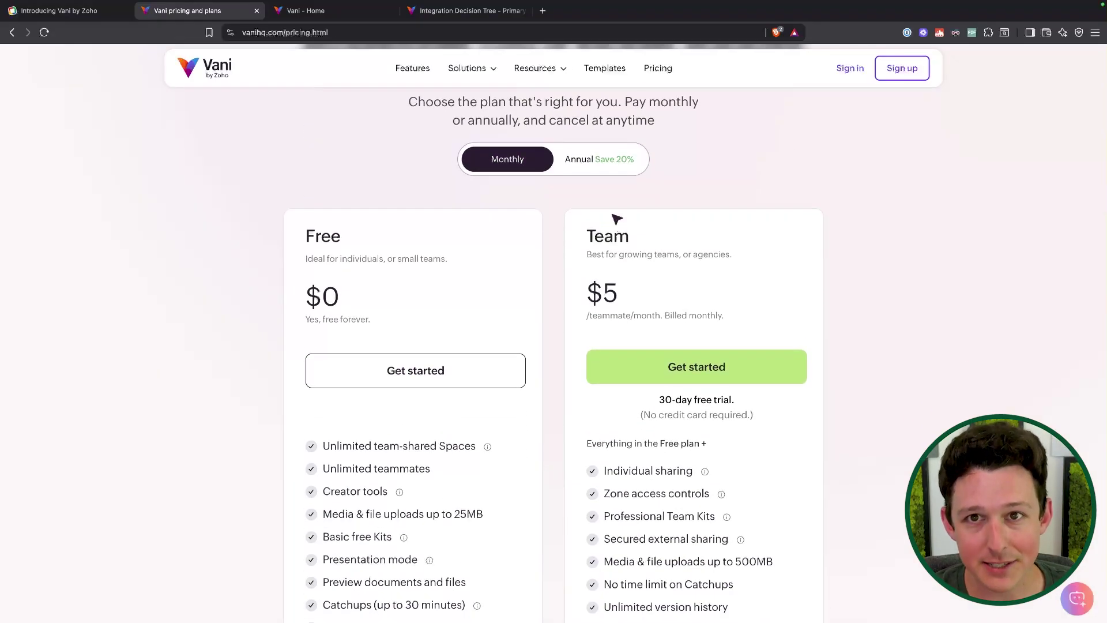
scroll(617, 220, "up", 3)
scroll(615, 218, "up", 1)
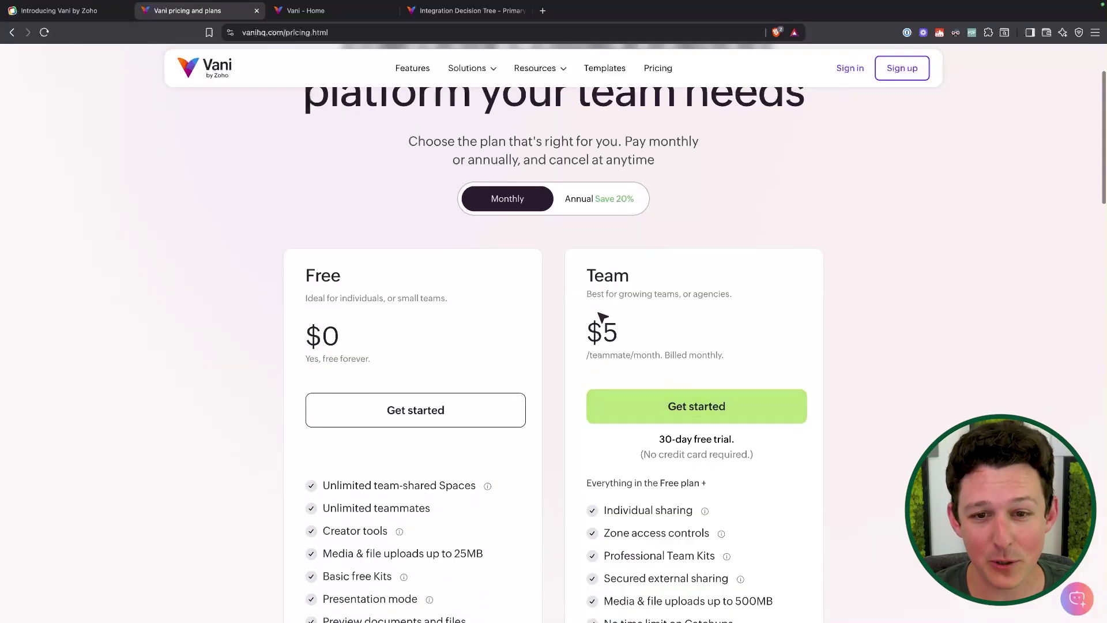
Step: Toggle billing between annual and monthly and review the Team plan's feature list
left_click(601, 203)
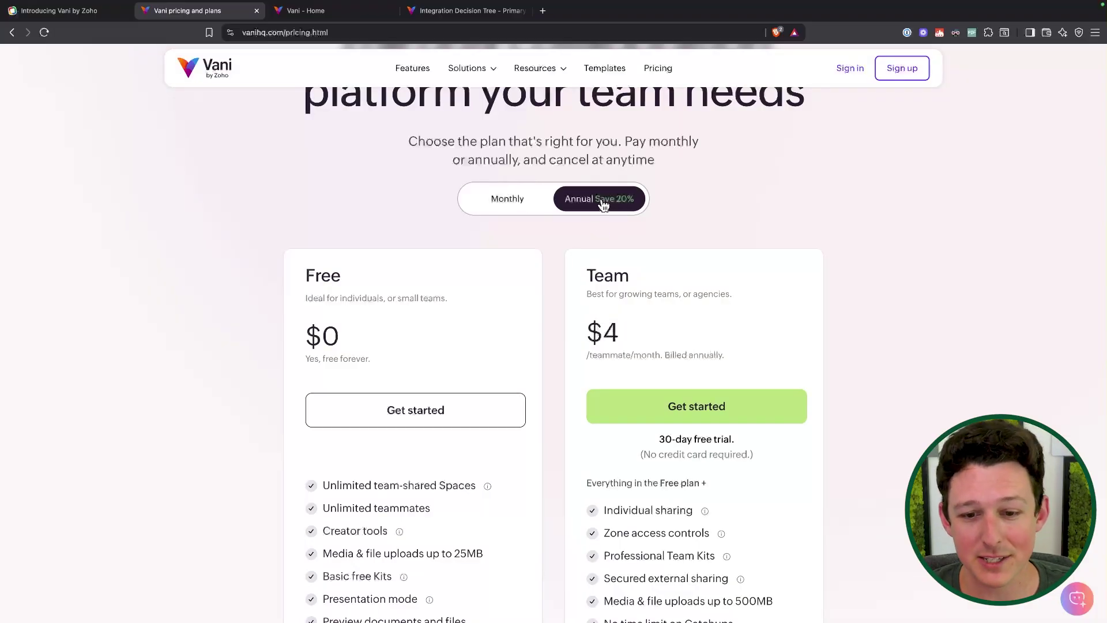
scroll(690, 314, "down", 3)
left_click_drag(691, 533, 666, 422)
left_click(666, 422)
scroll(665, 408, "down", 1)
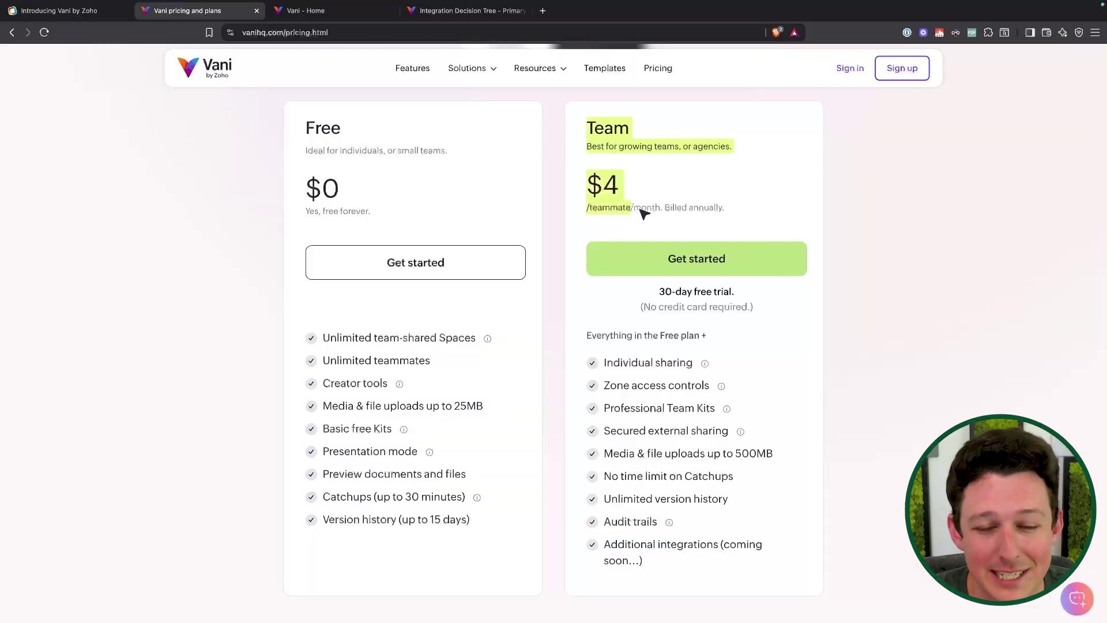
scroll(644, 213, "up", 3)
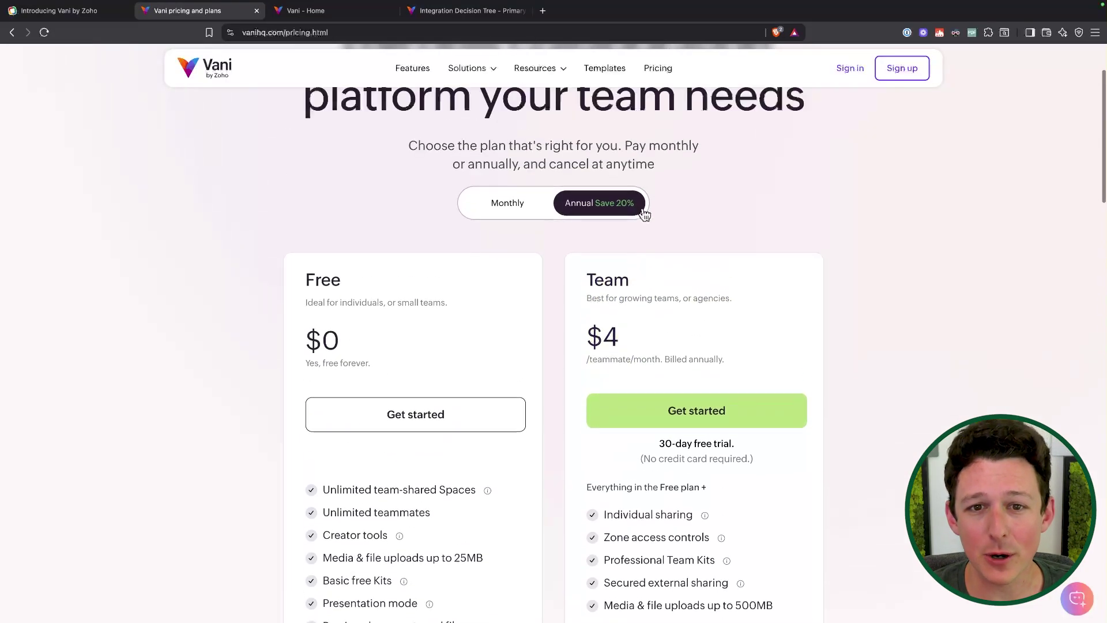
scroll(659, 164, "up", 2)
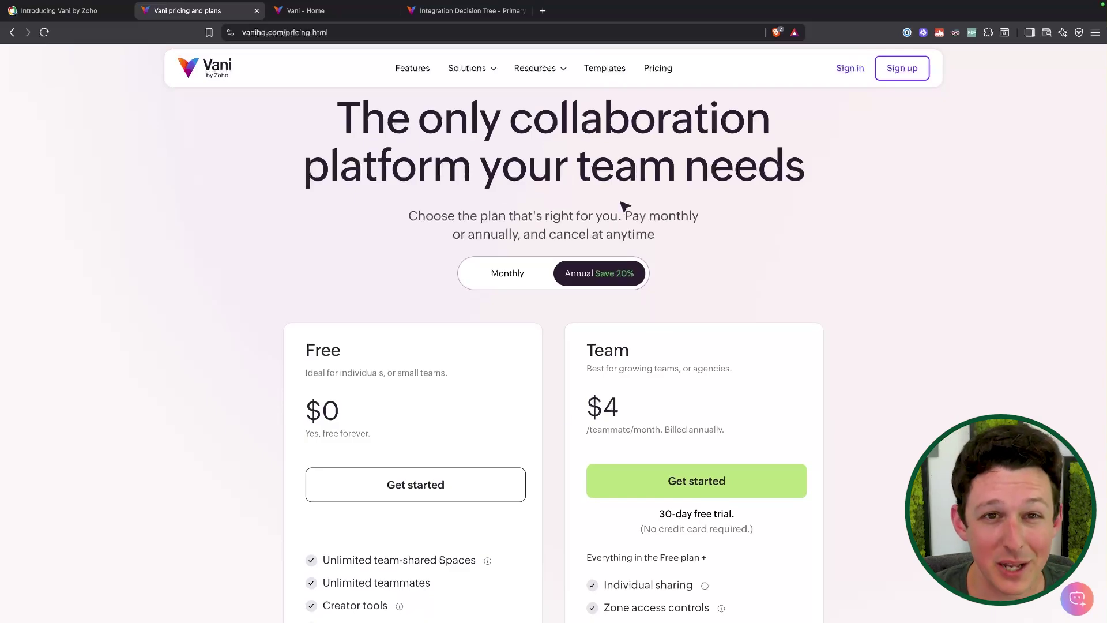
scroll(617, 225, "down", 2)
scroll(560, 172, "up", 1)
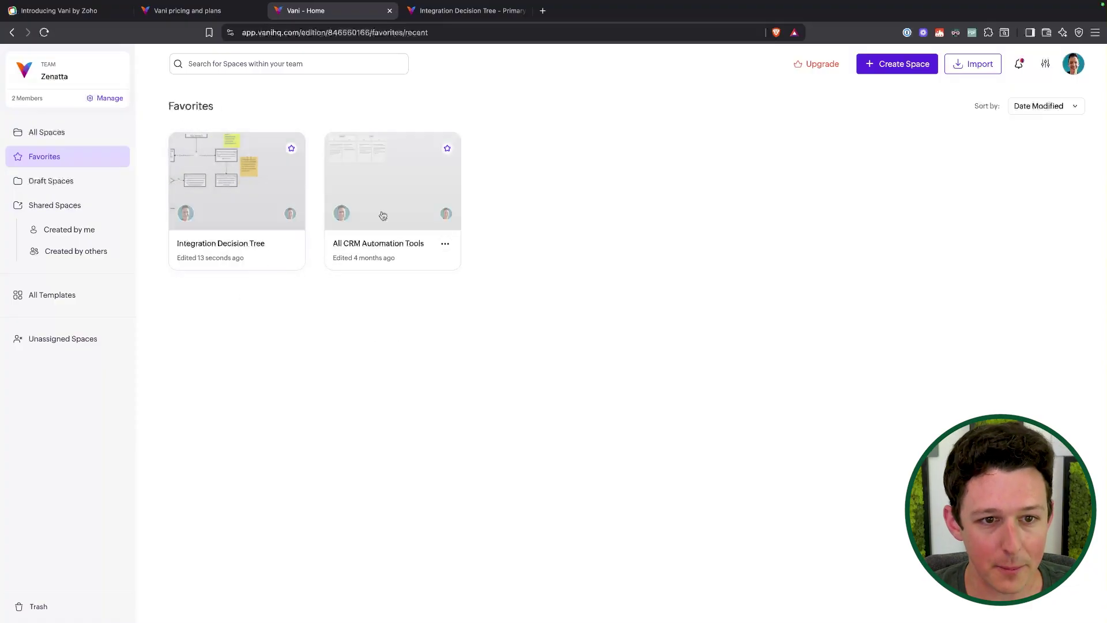
Step: Reopen the Integration Decision Tree space and delete the stray blue square
left_click(522, 11)
left_click(232, 205)
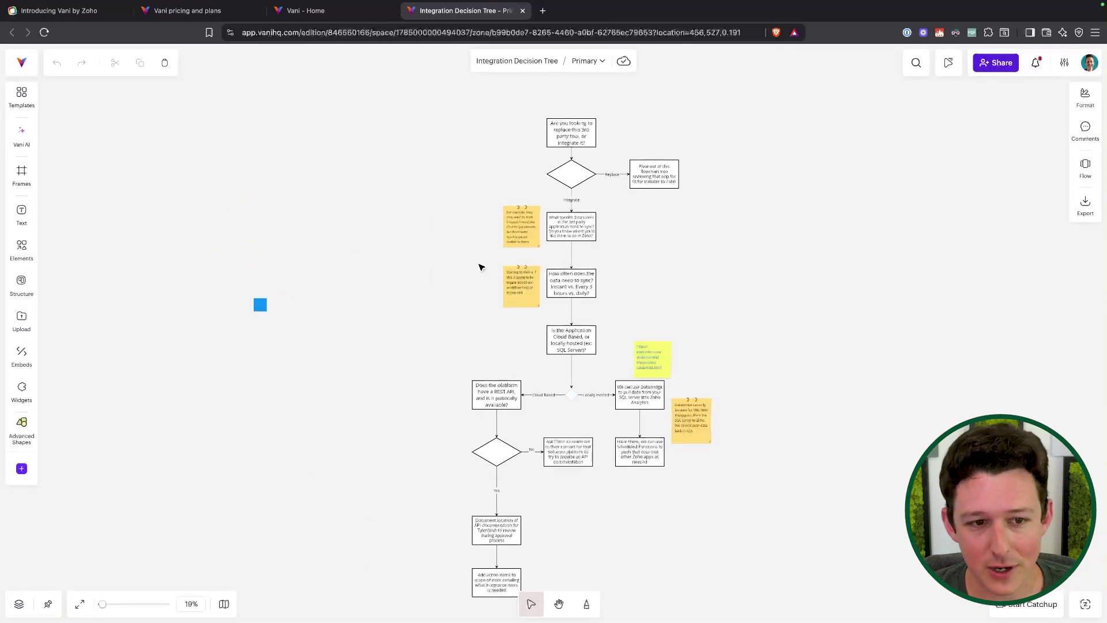
left_click(260, 303)
key("Delete")
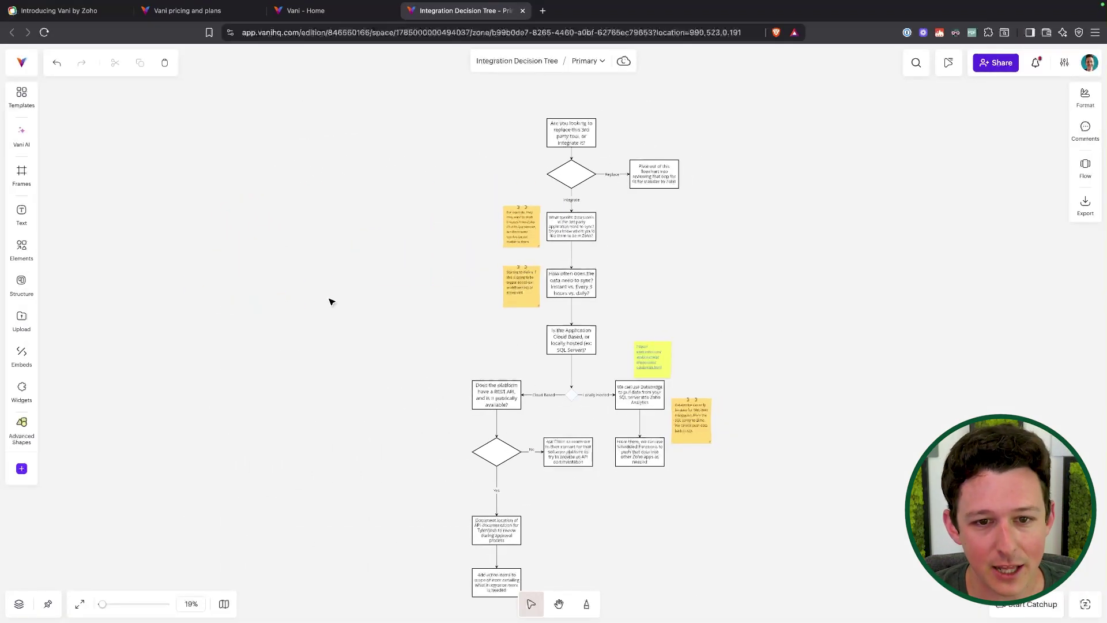
scroll(332, 301, "up", 2)
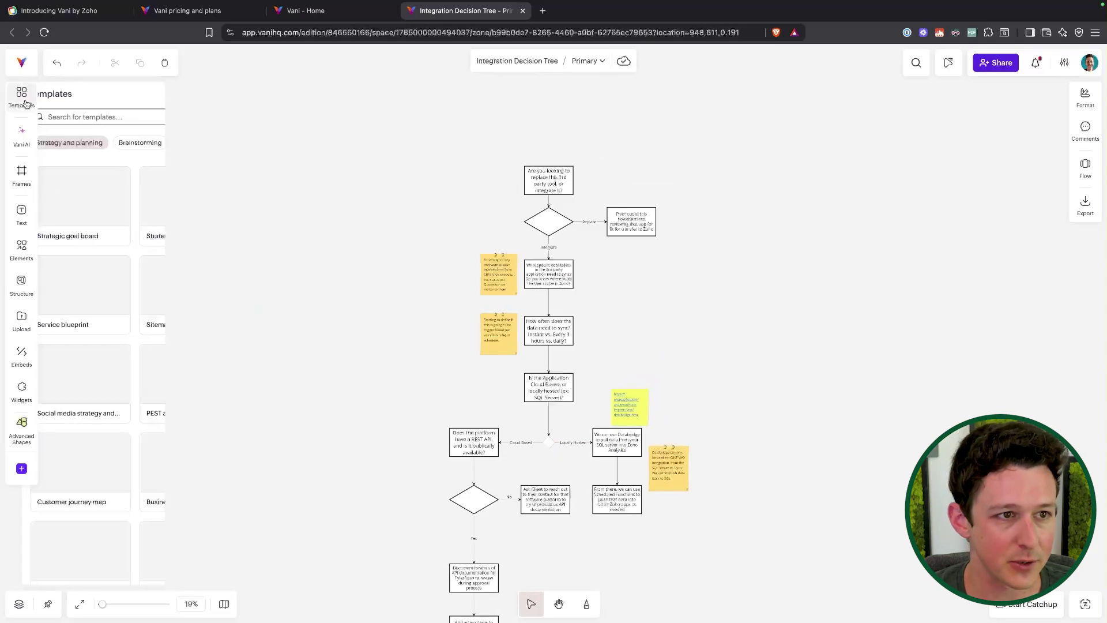
mouse_move(20, 257)
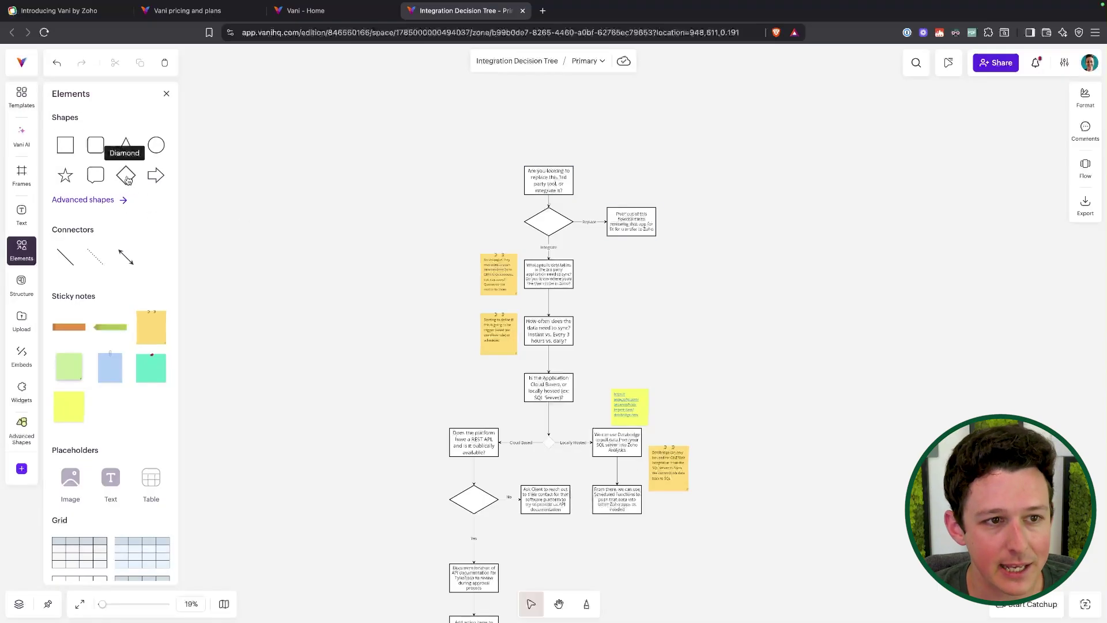
left_click_drag(128, 180, 336, 206)
left_click(355, 235)
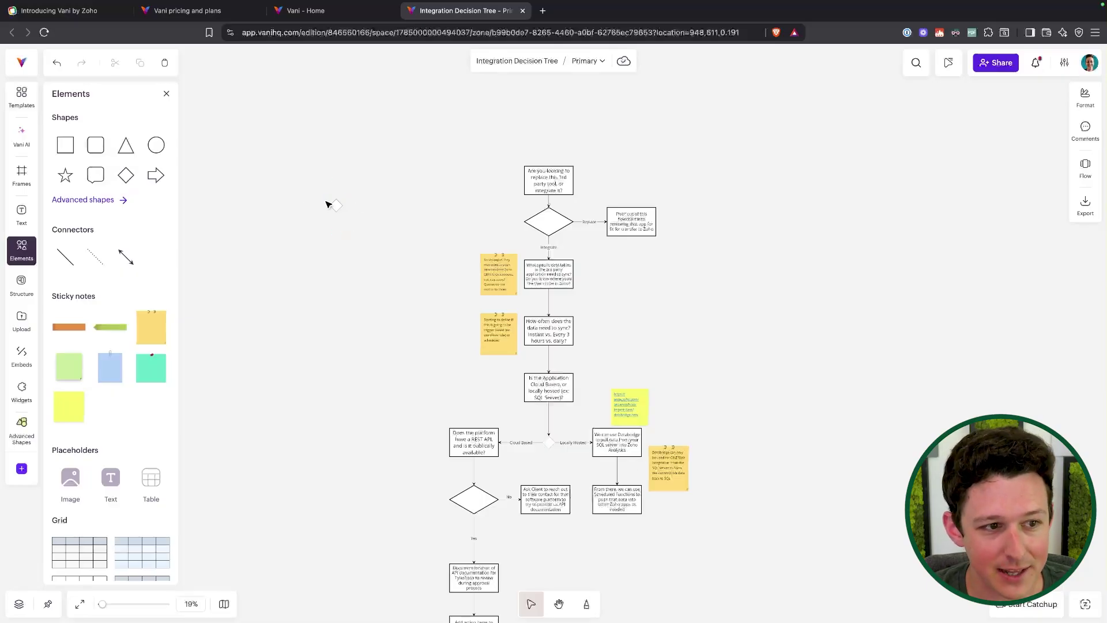
left_click(334, 204)
key("Escape")
scroll(141, 241, "down", 4)
scroll(134, 244, "up", 4)
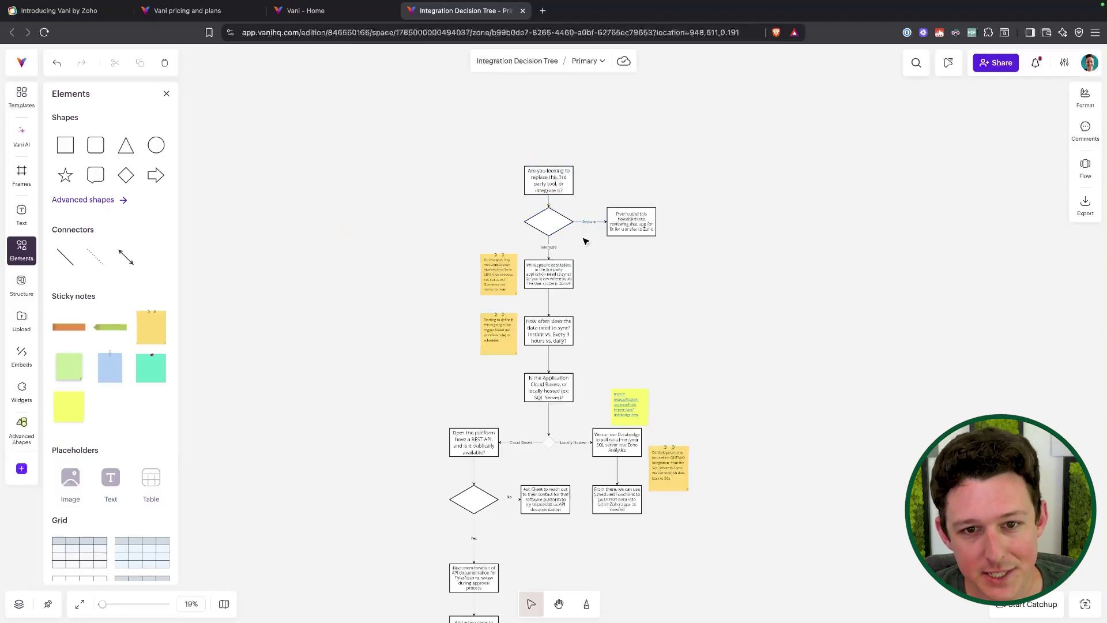
scroll(533, 220, "up", 3)
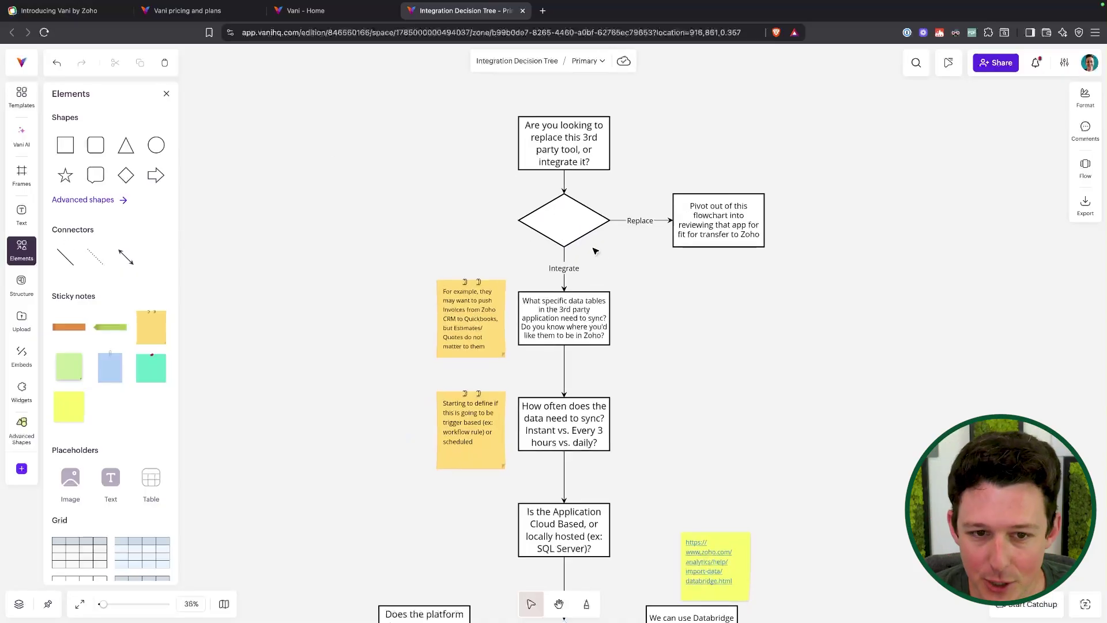
scroll(592, 248, "down", 3)
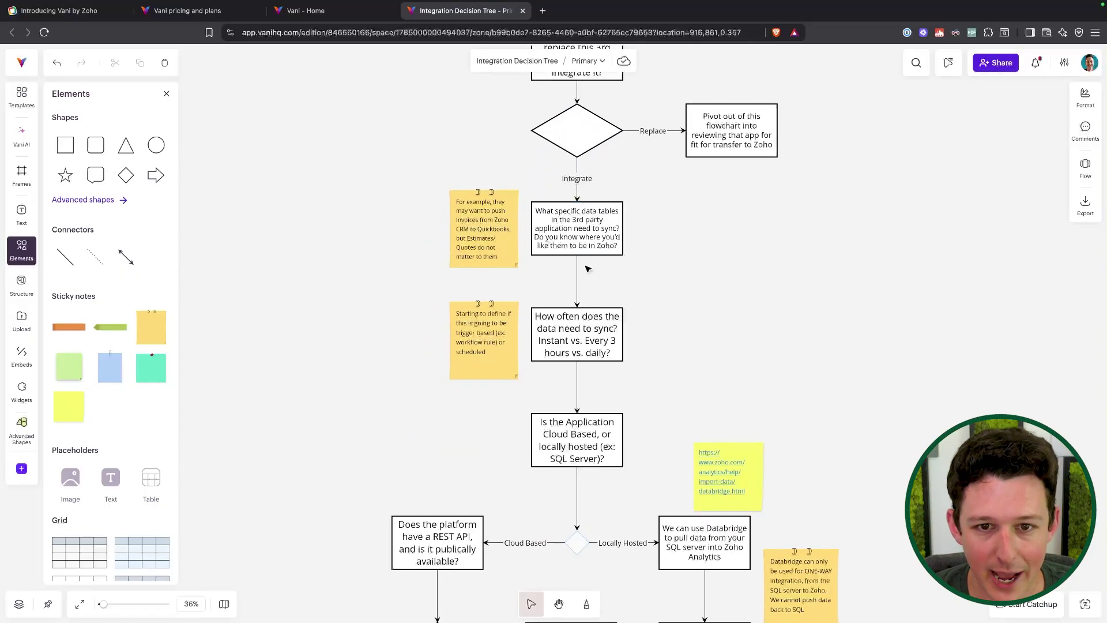
scroll(587, 269, "down", 5)
scroll(476, 132, "up", 2)
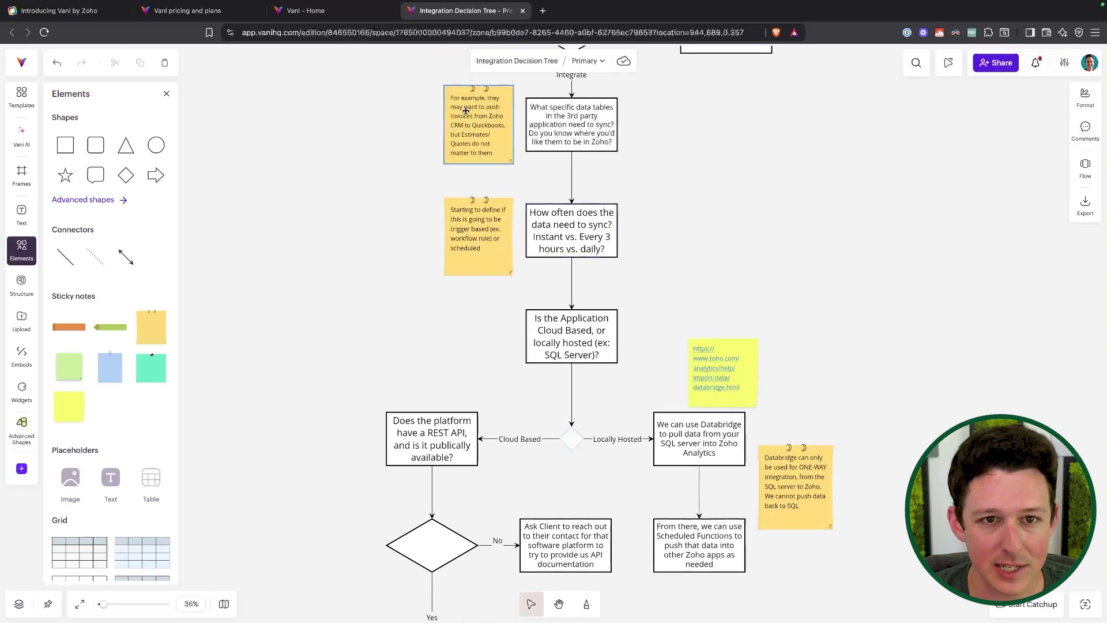
left_click_drag(150, 328, 371, 209)
key("Escape")
key("Delete")
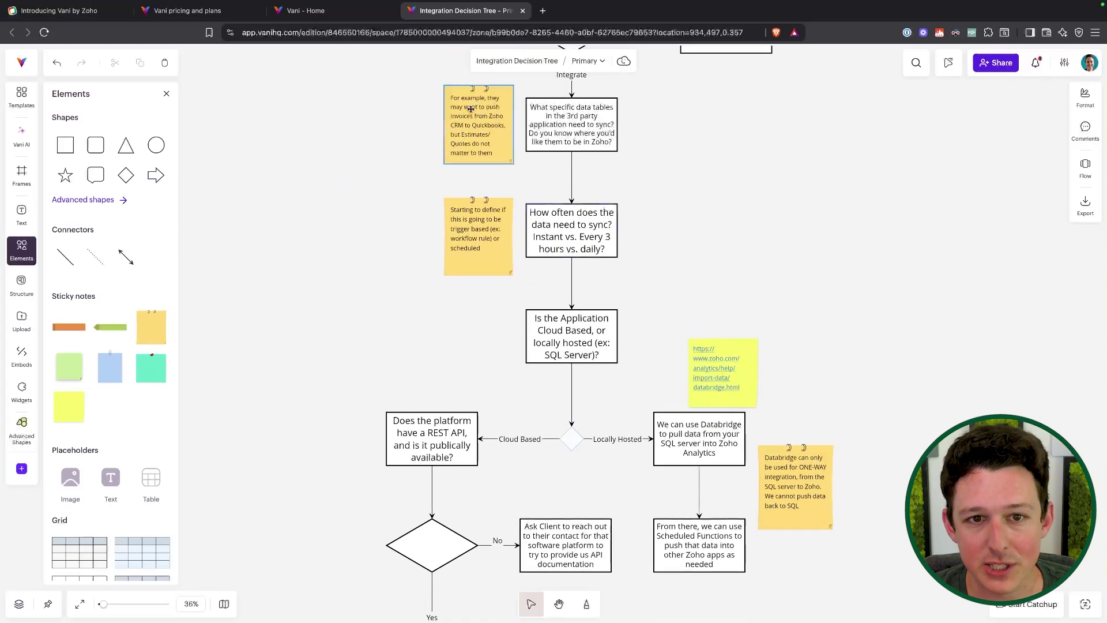
left_click_drag(71, 333, 324, 291)
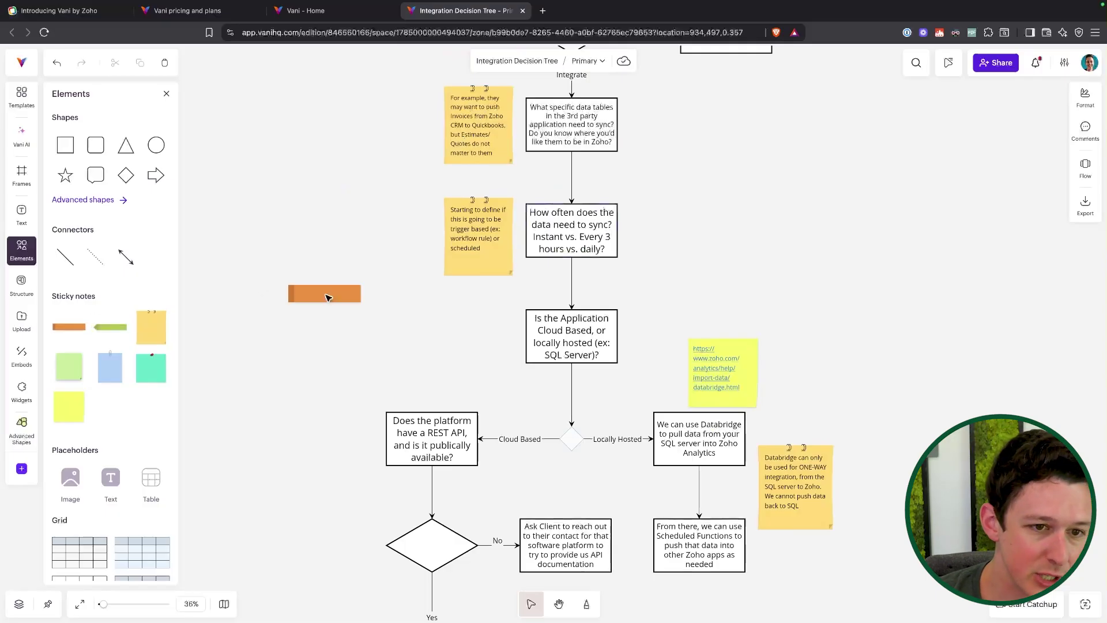
key("Delete")
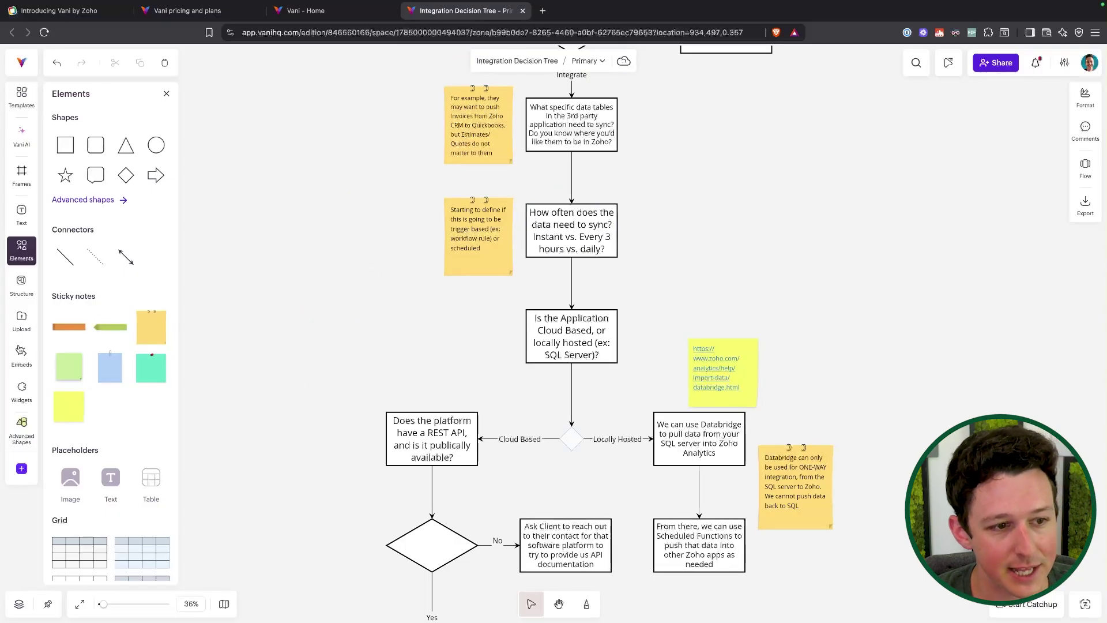
scroll(144, 283, "down", 3)
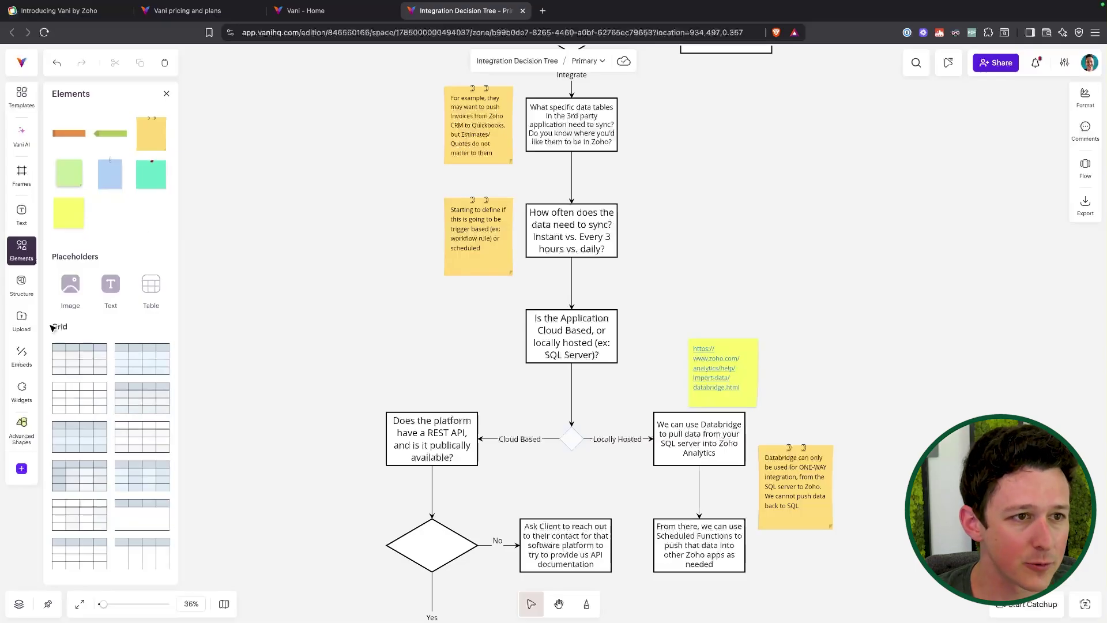
Step: Drag a decision diamond from Advanced Shapes onto the flowchart, then delete it
left_click(25, 429)
scroll(99, 253, "down", 1)
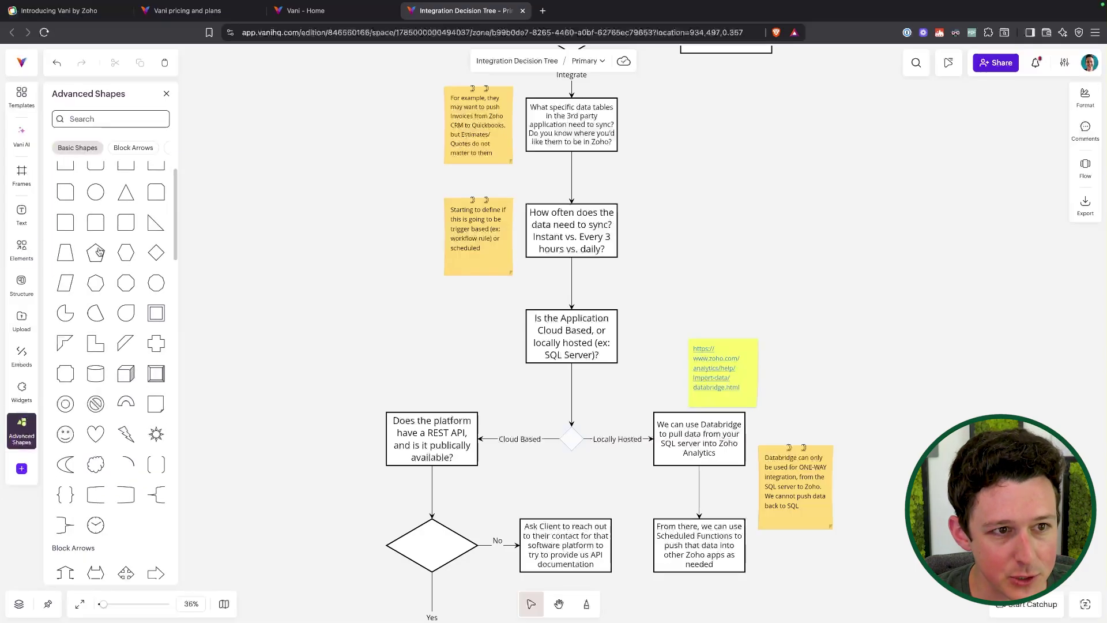
left_click(142, 149)
left_click(90, 151)
scroll(134, 247, "down", 2)
scroll(134, 247, "down", 10)
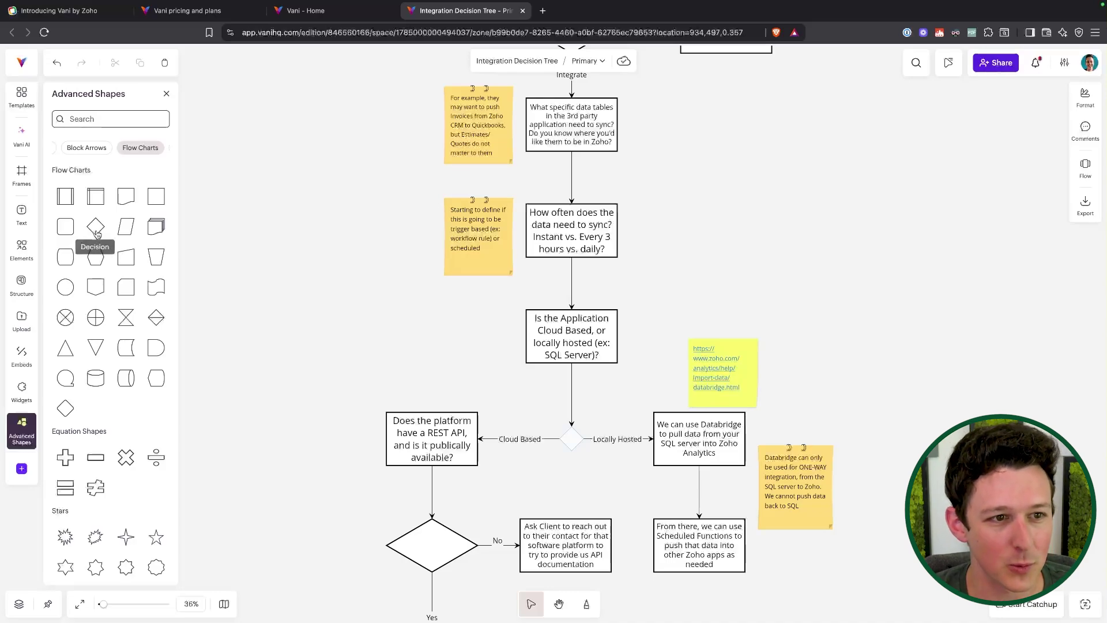
left_click_drag(97, 233, 615, 394)
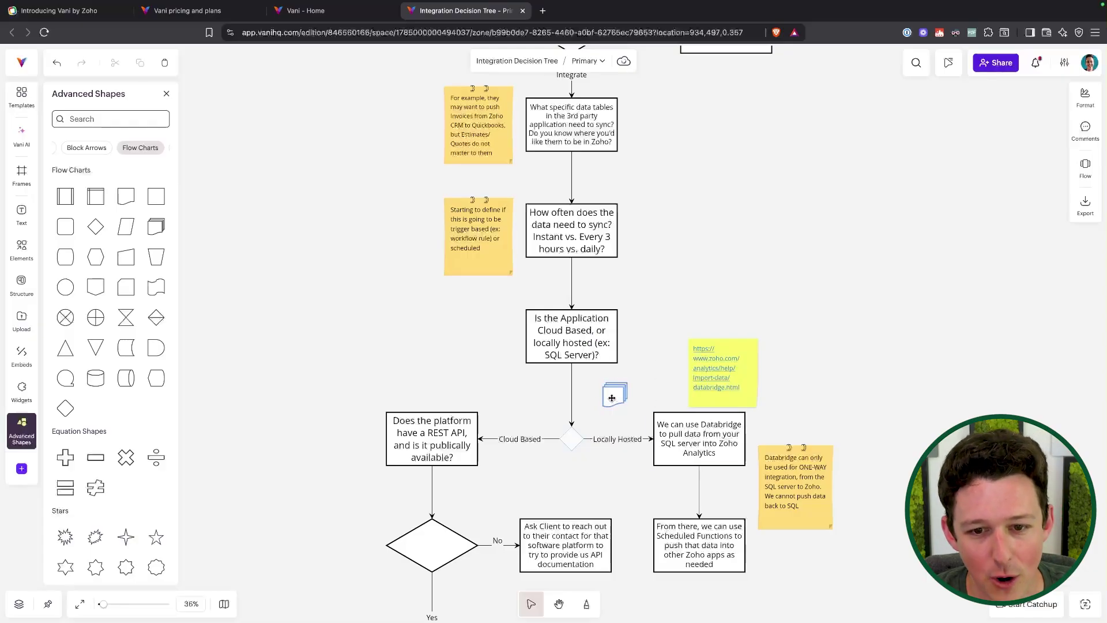
key("BackSpace")
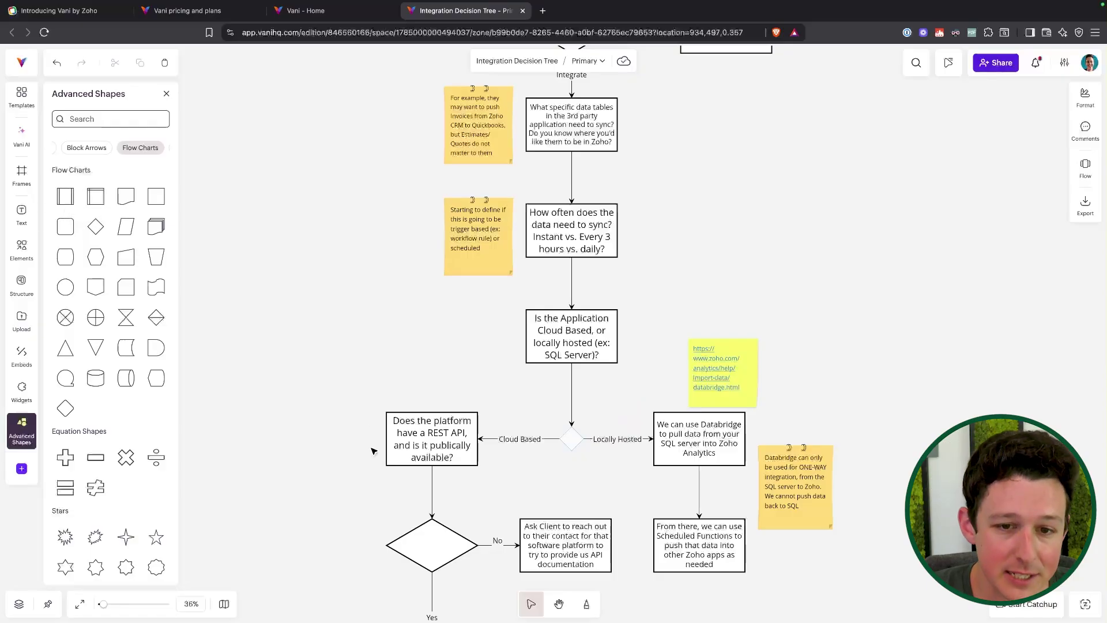
Step: Scroll down and select the final 'Add action items' step
scroll(386, 321, "up", 5)
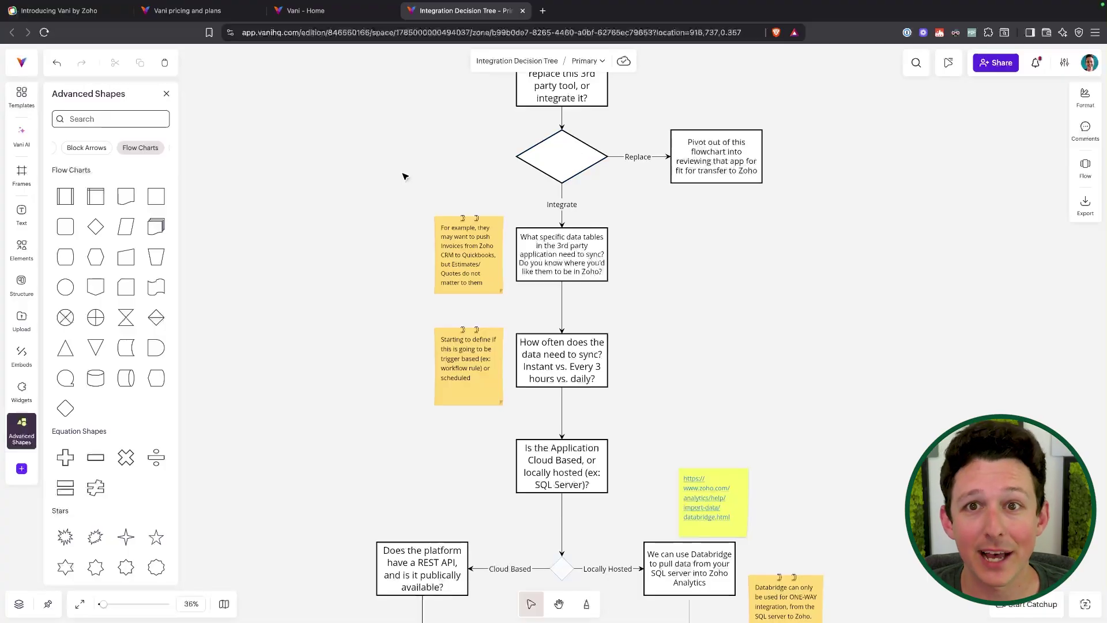
scroll(404, 177, "down", 5)
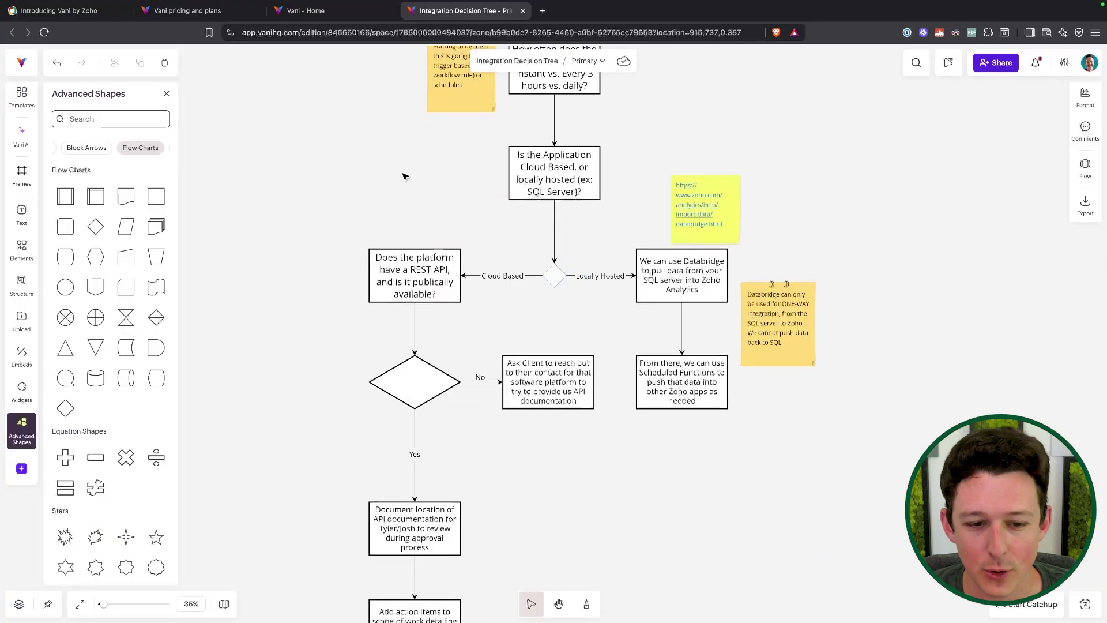
scroll(371, 388, "down", 4)
left_click(413, 330)
Step: Add connected diamonds below the final step, then delete the right-hand diamond and its connector
left_click_drag(413, 348, 413, 371)
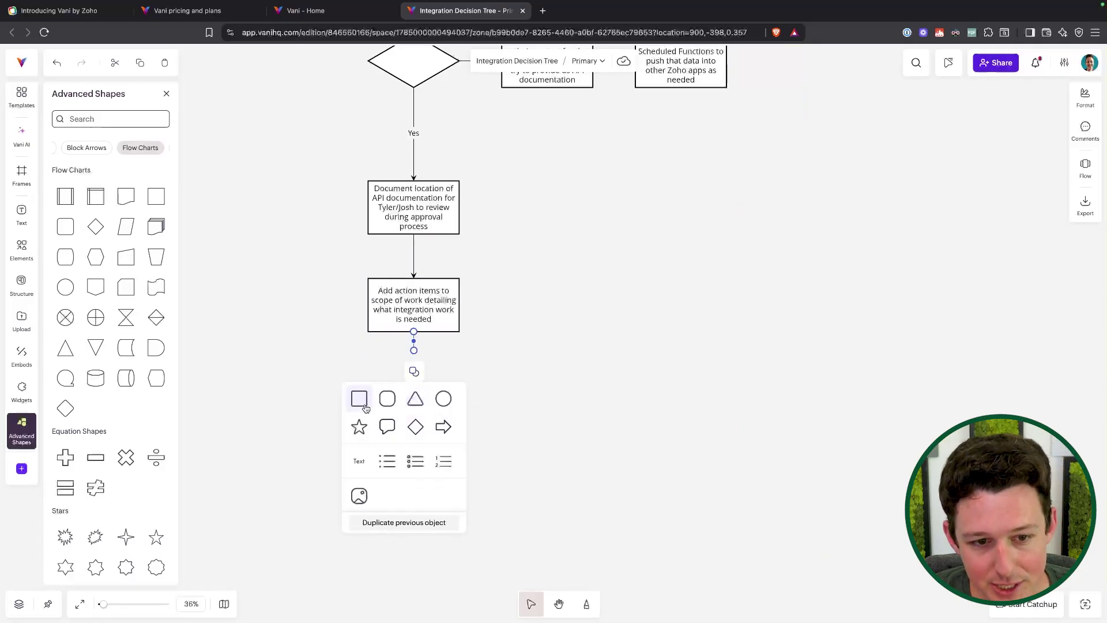
left_click(418, 428)
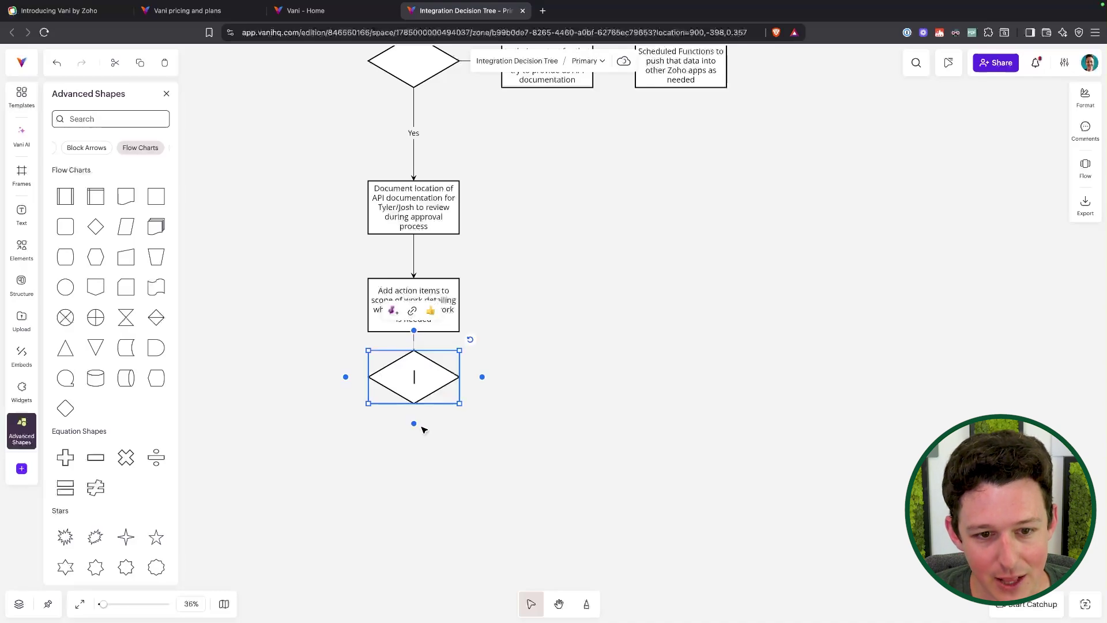
left_click(419, 378)
left_click(481, 377)
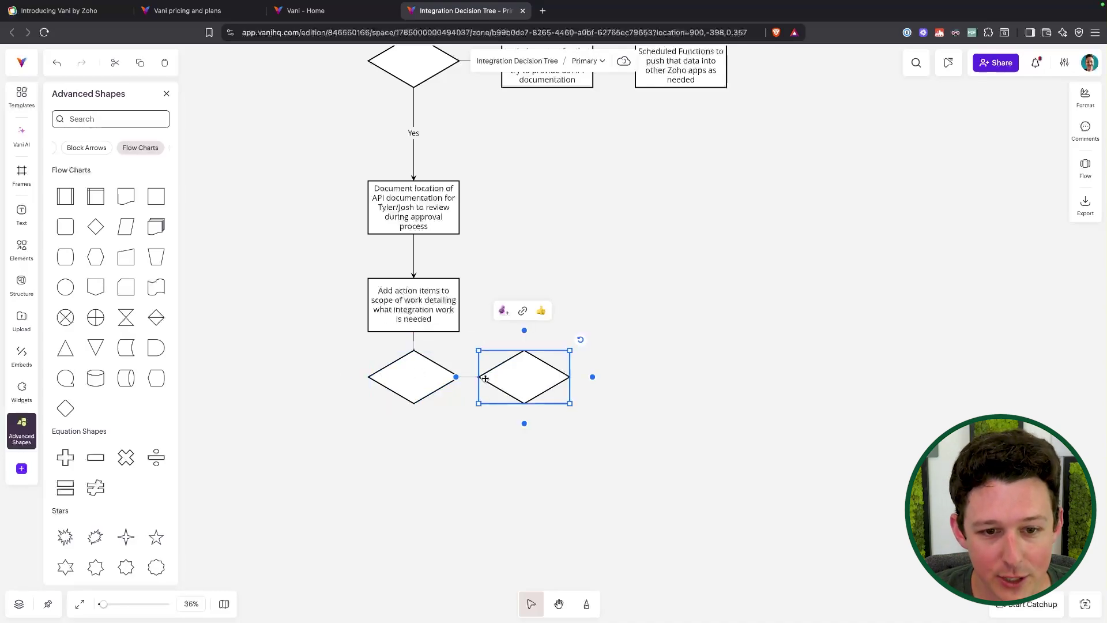
key("Delete")
left_click(478, 376)
key("Delete")
Step: Add another diamond below, then delete all leftover diamonds and connectors
left_click(413, 387)
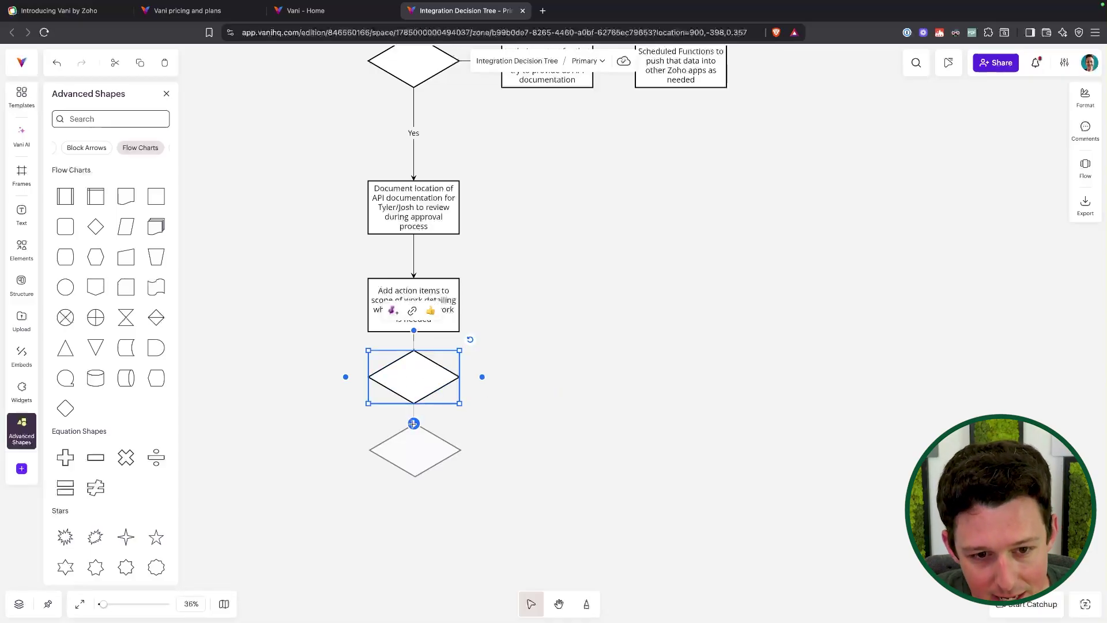
left_click(414, 424)
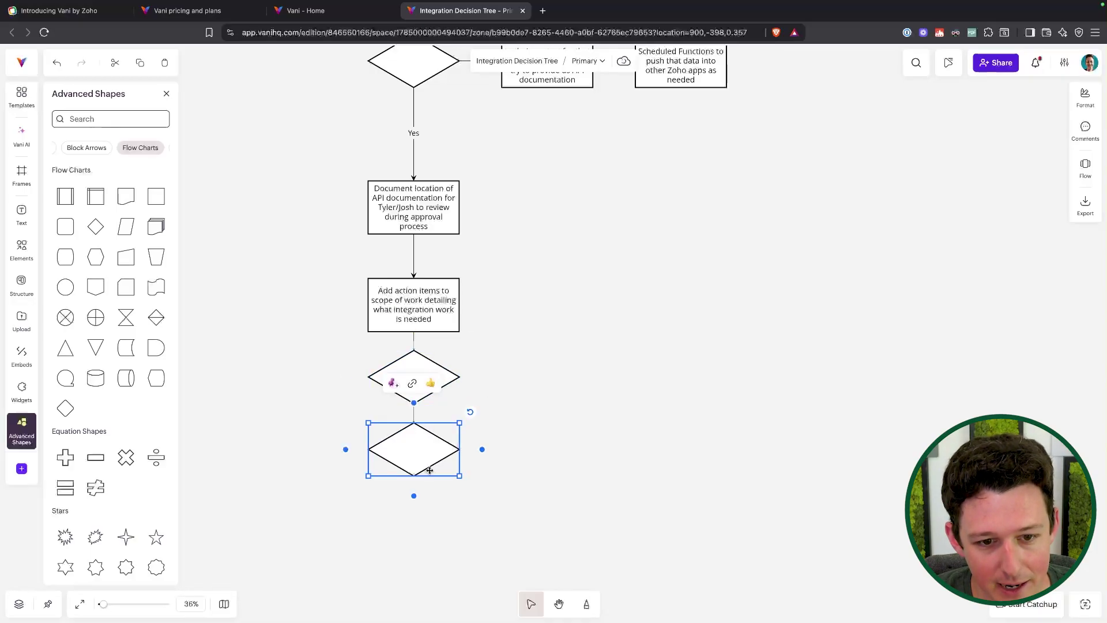
key("Delete")
left_click_drag(432, 461, 378, 349)
key("Delete")
Step: Draw and remove a test connector from 'Add action items', then return to the Vani home tab
left_click_drag(291, 420, 430, 427)
left_click(412, 320)
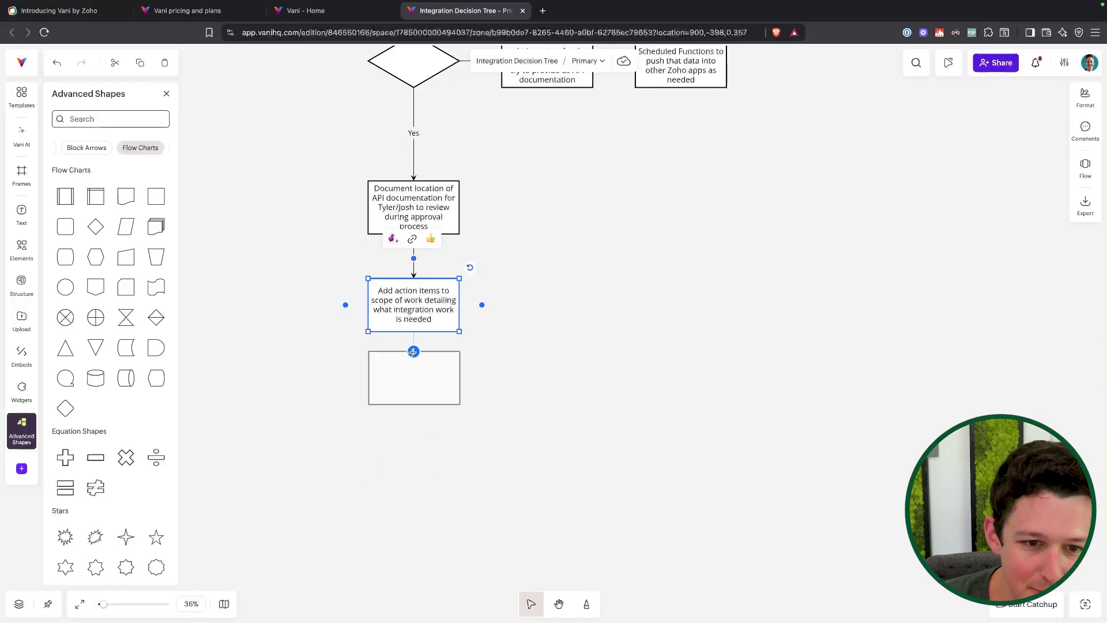
left_click_drag(414, 352, 414, 391)
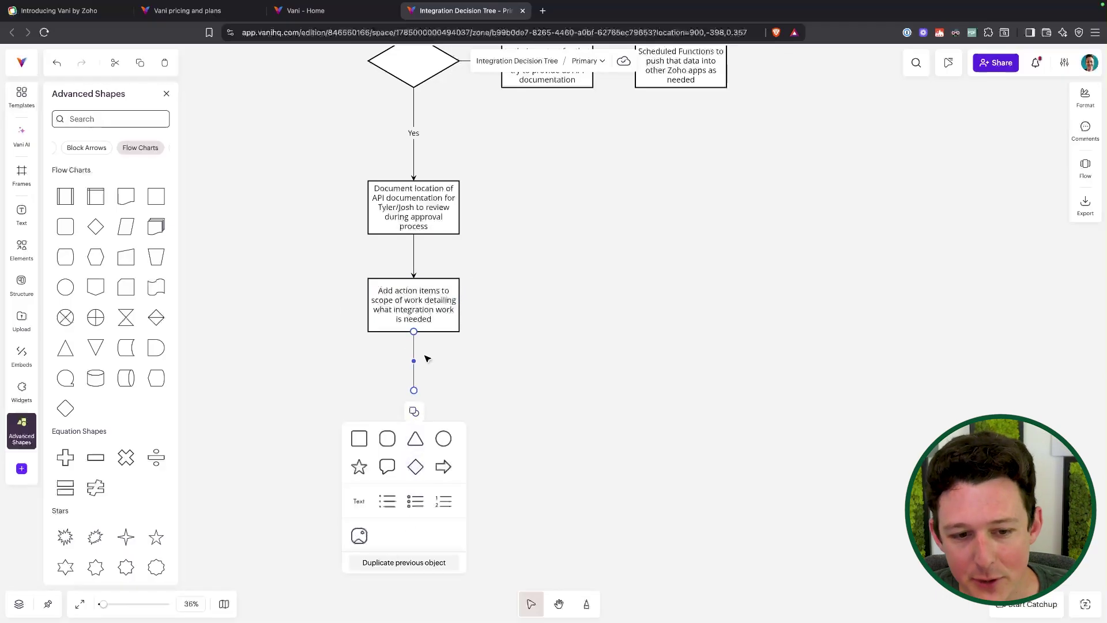
left_click(525, 383)
left_click(414, 346)
key("Delete")
scroll(516, 388, "down", 5)
left_click(306, 11)
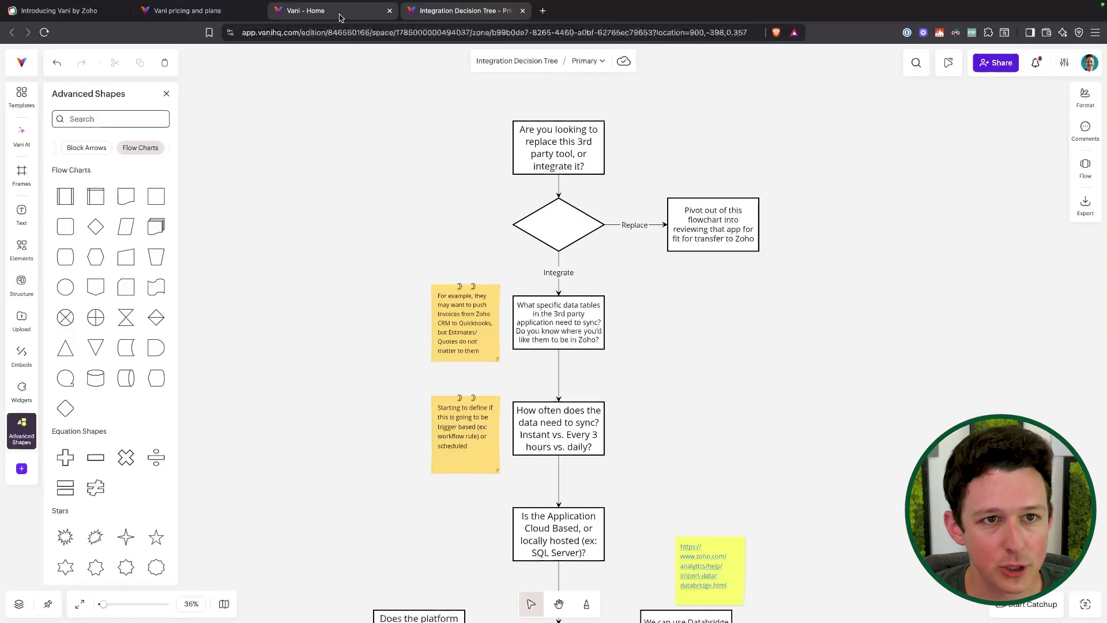
Step: Open the All CRM Automation Tools space and browse its Workflows, Blueprints, Cadence and Kiosk frames
left_click(395, 189)
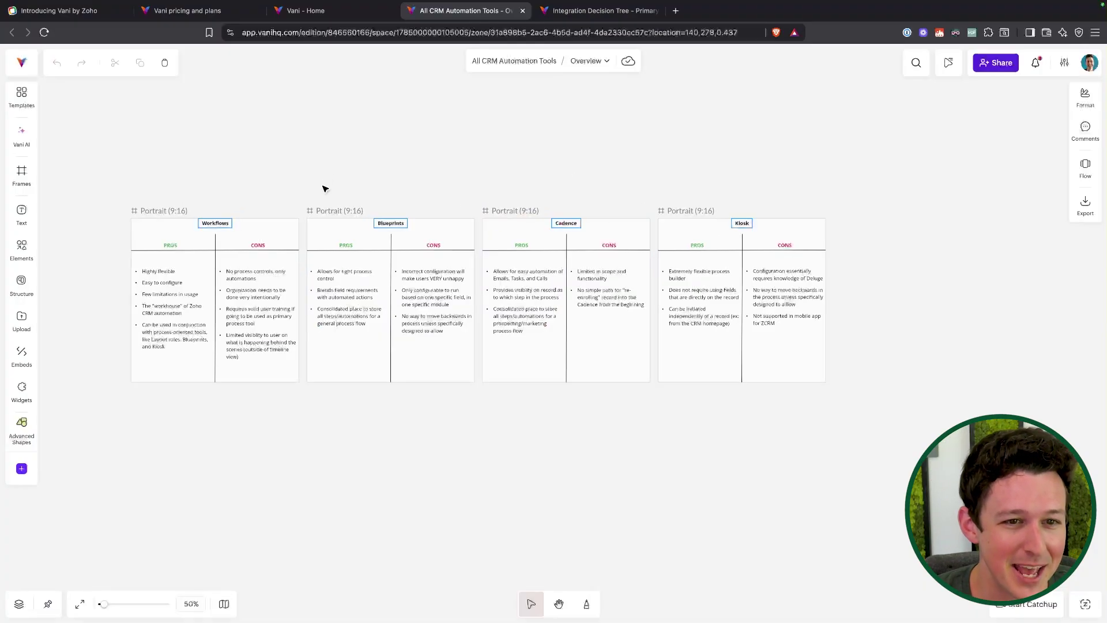
scroll(325, 185, "up", 5)
scroll(324, 189, "down", 3)
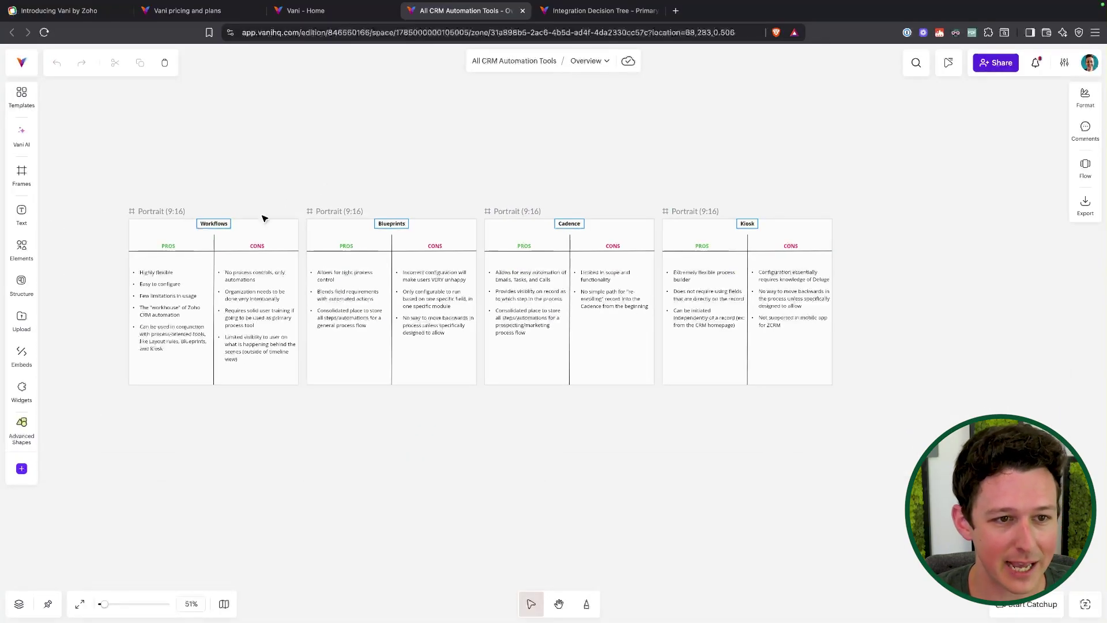
scroll(270, 195, "left", 1)
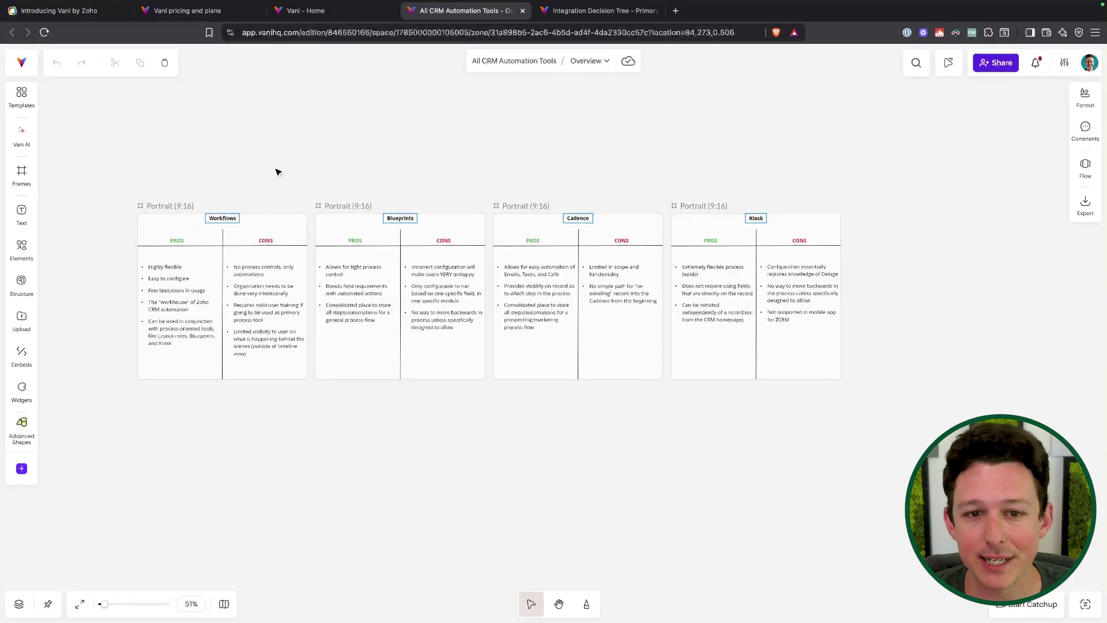
left_click(344, 14)
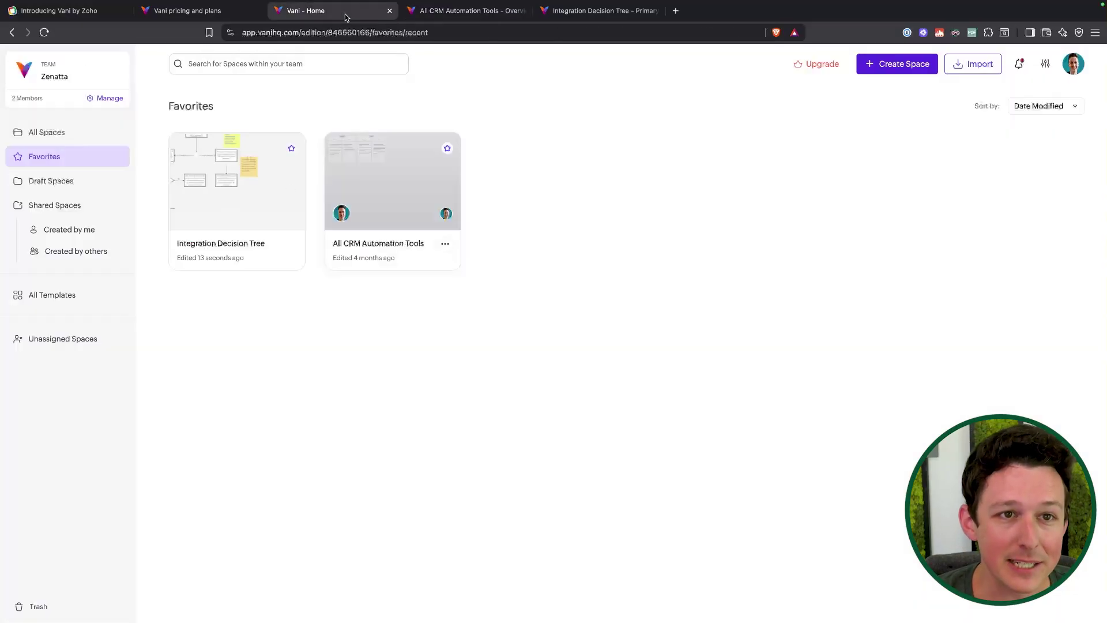
left_click(461, 11)
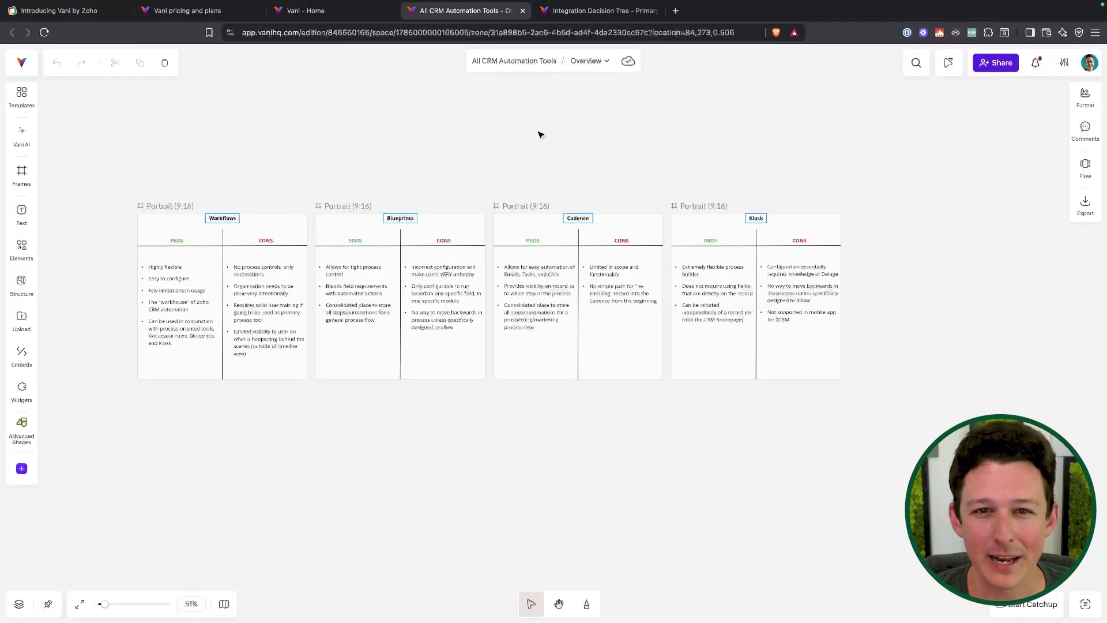
scroll(357, 461, "down", 5)
scroll(486, 388, "up", 4)
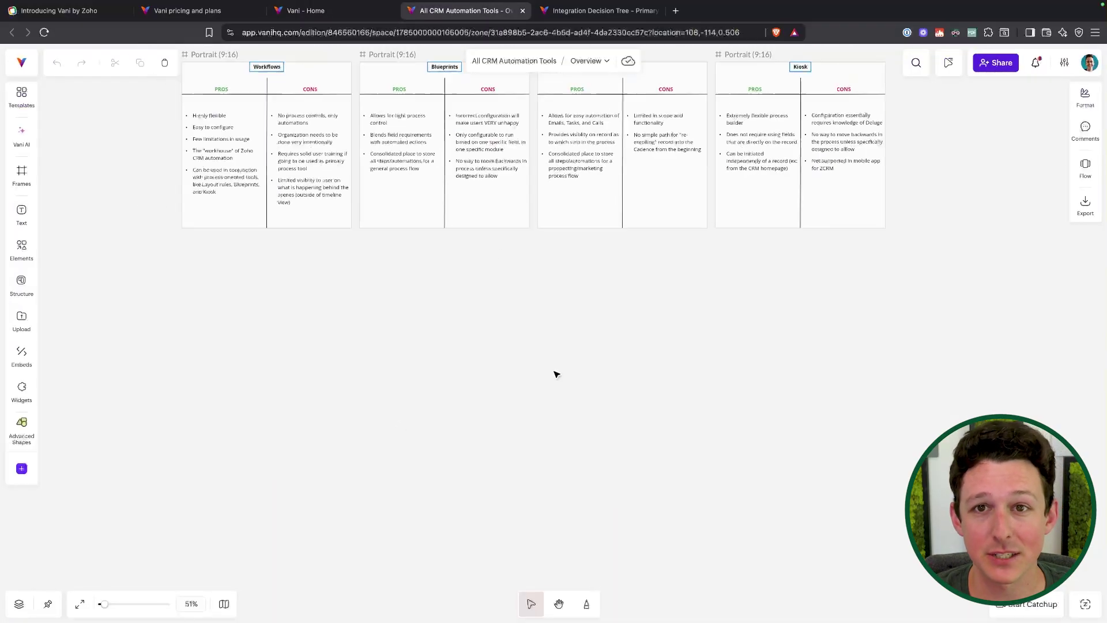
scroll(522, 355, "up", 1)
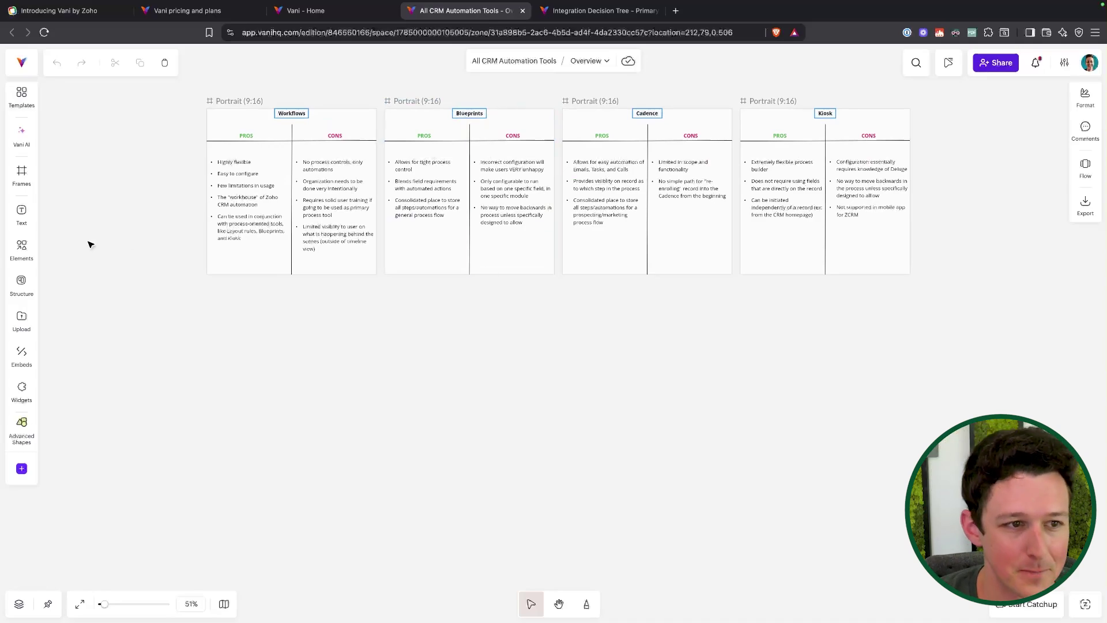
Step: Show the frame size presets, then select the Workflows frame and its divider line
left_click(21, 175)
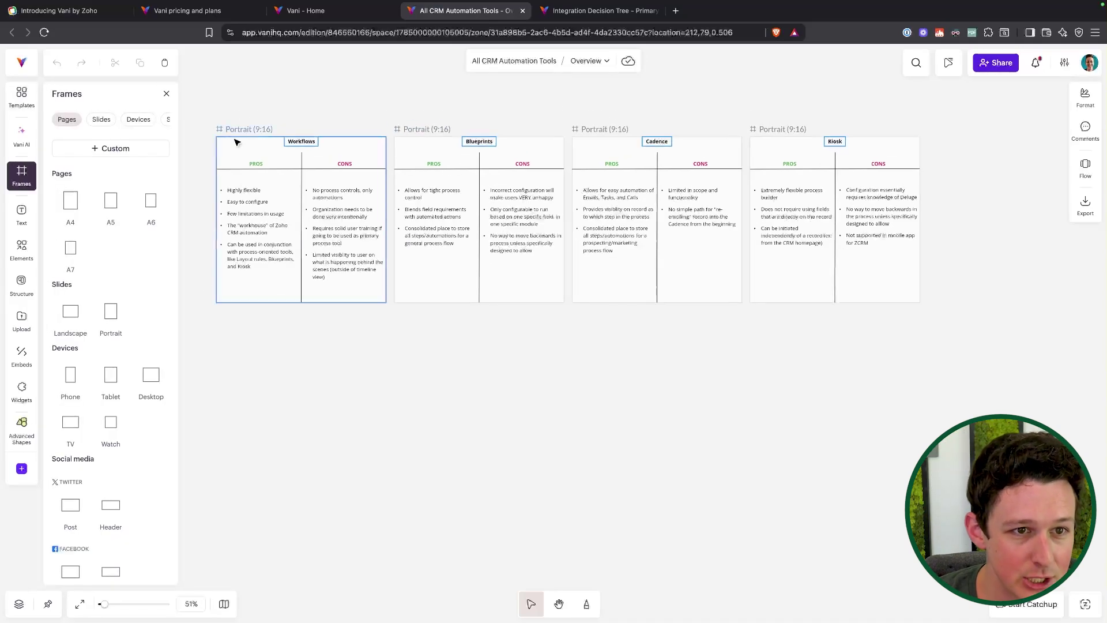
left_click(235, 140)
scroll(92, 325, "down", 2)
scroll(104, 271, "up", 2)
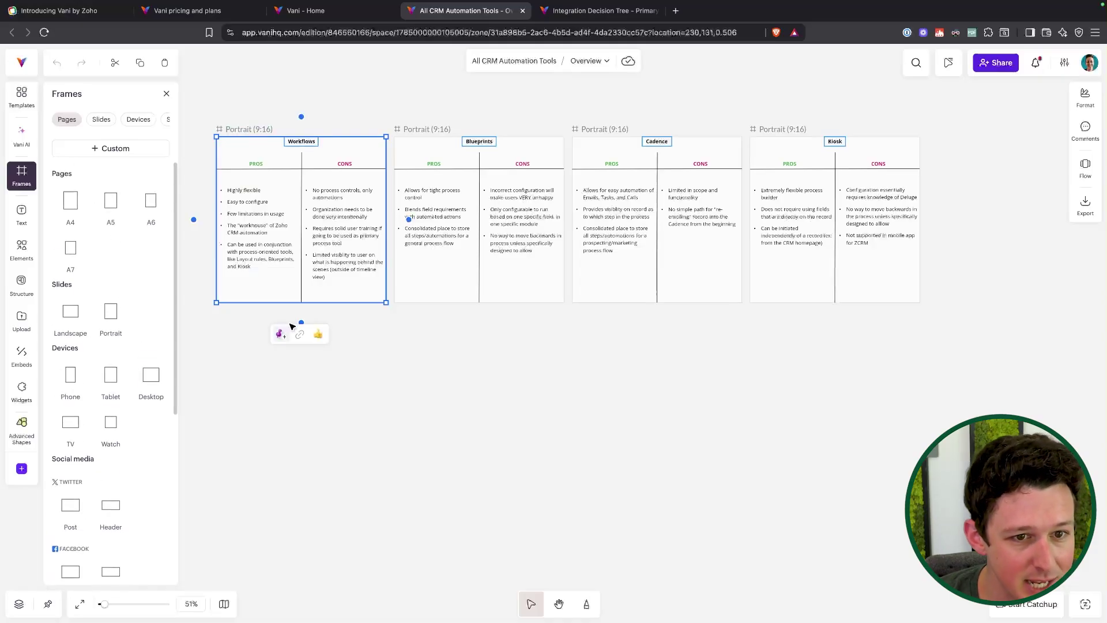
left_click(303, 166)
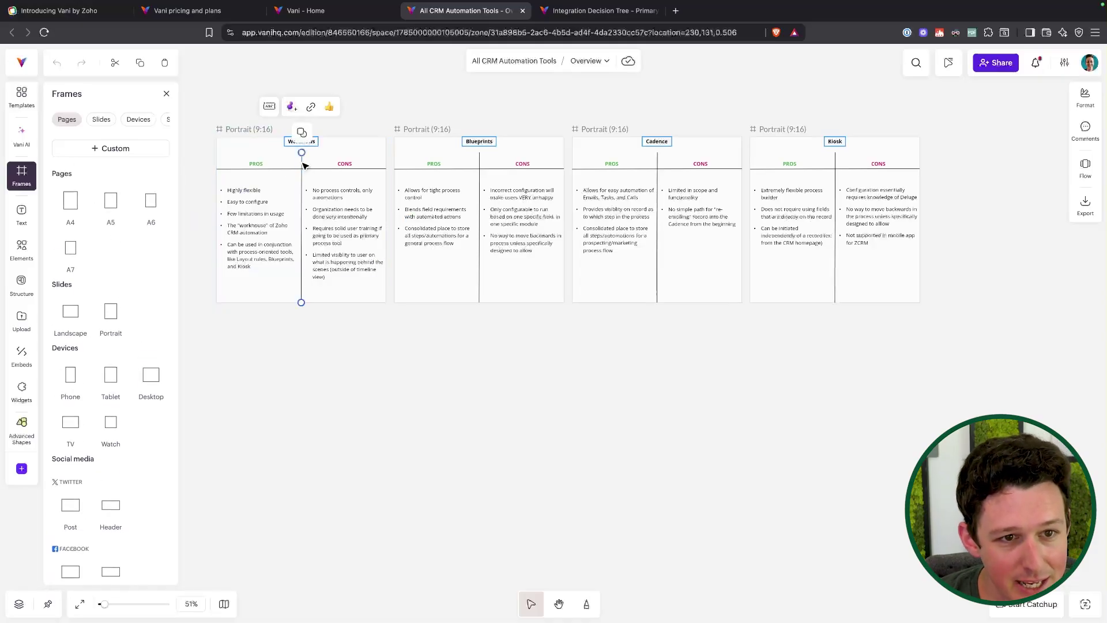
Step: Preview the shapes and sticky notes panel, then the Text options with the PROS list selected
left_click(21, 251)
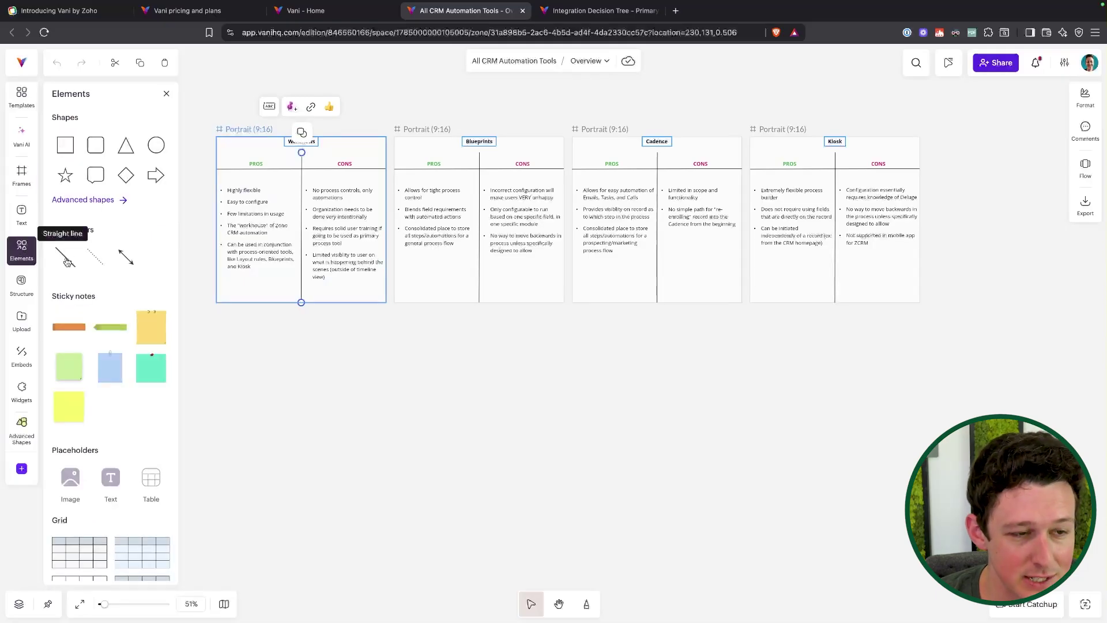
left_click(295, 343)
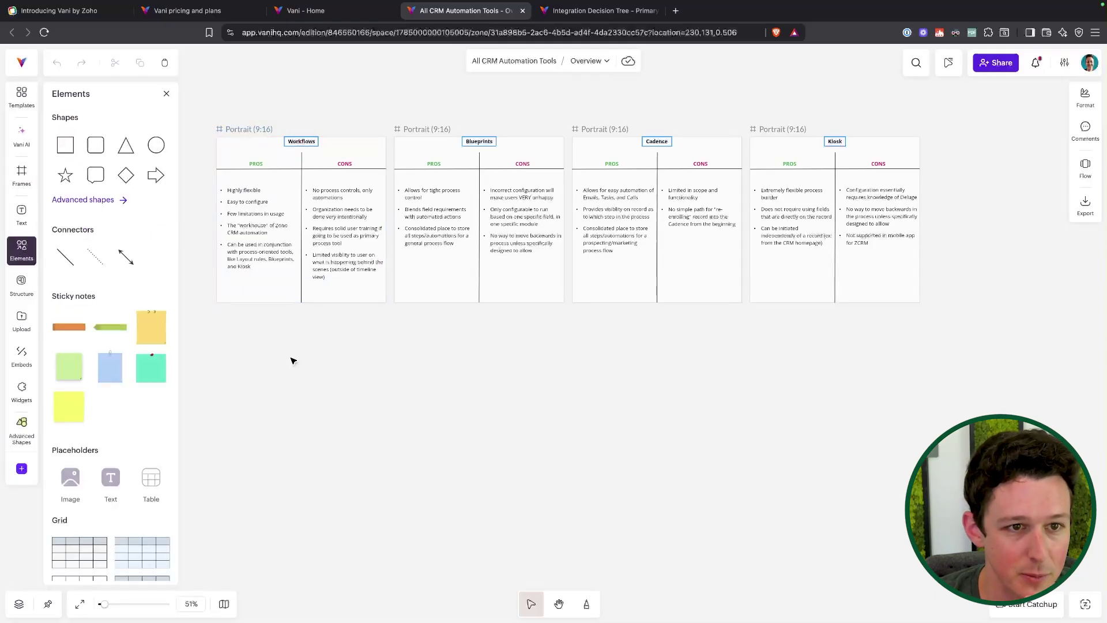
left_click(263, 213)
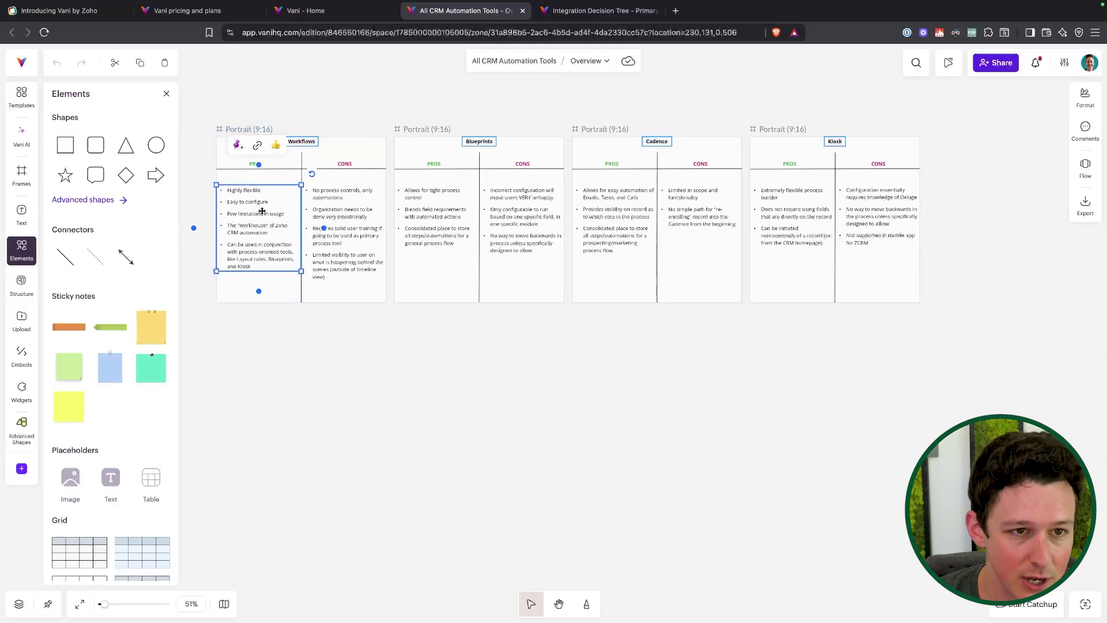
left_click(30, 220)
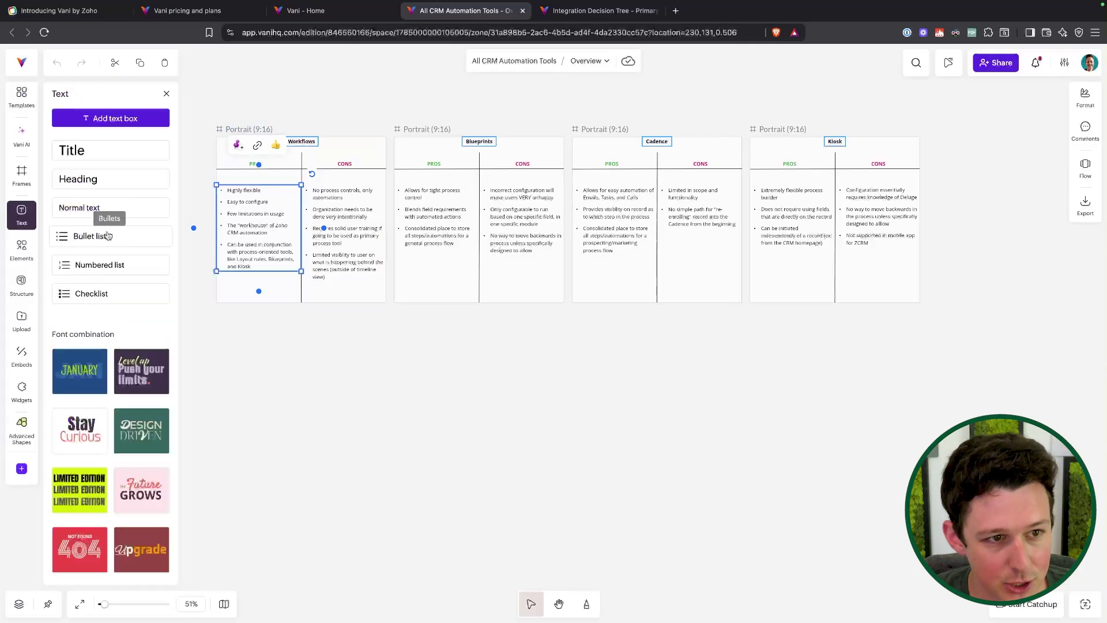
left_click(216, 324)
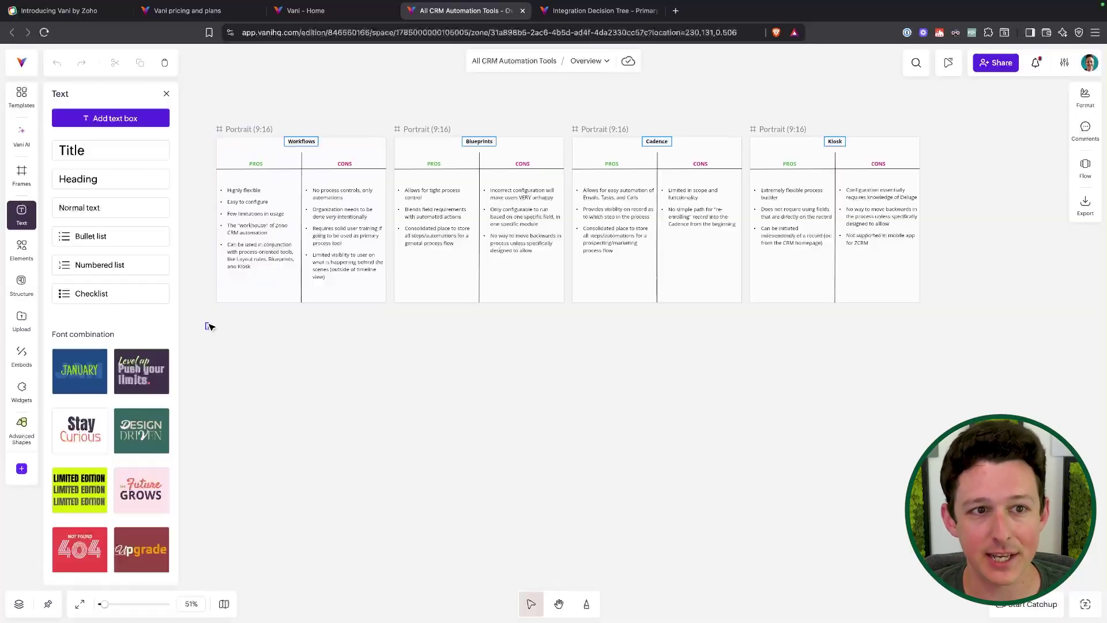
Step: Copy the whole Workflows frame and paste a duplicate of it
left_click_drag(205, 331, 390, 122)
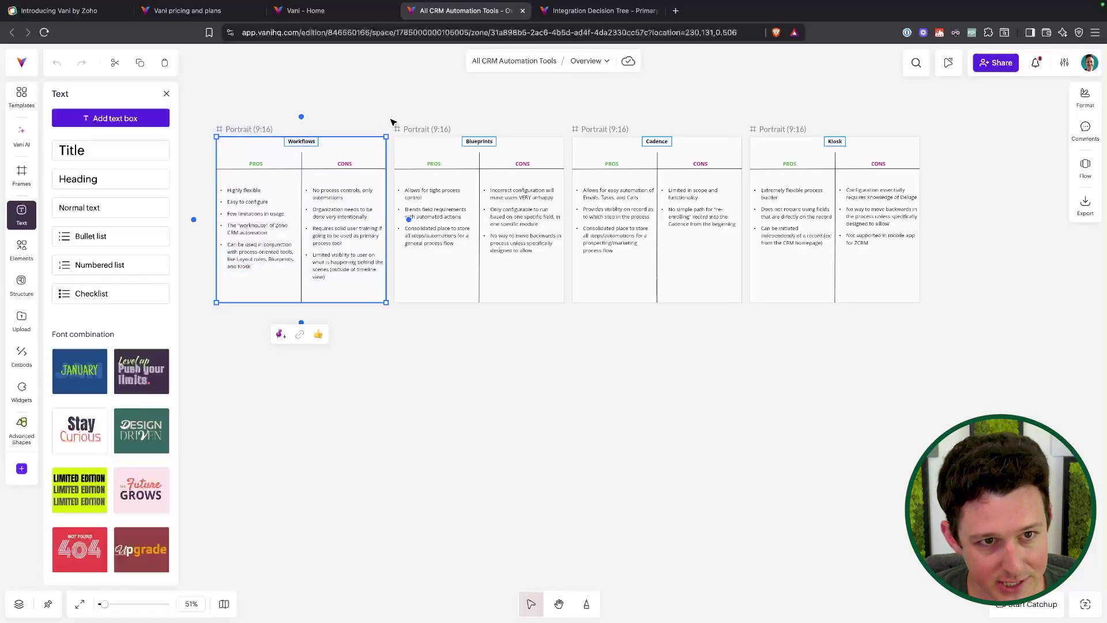
key("super+c")
left_click(427, 350)
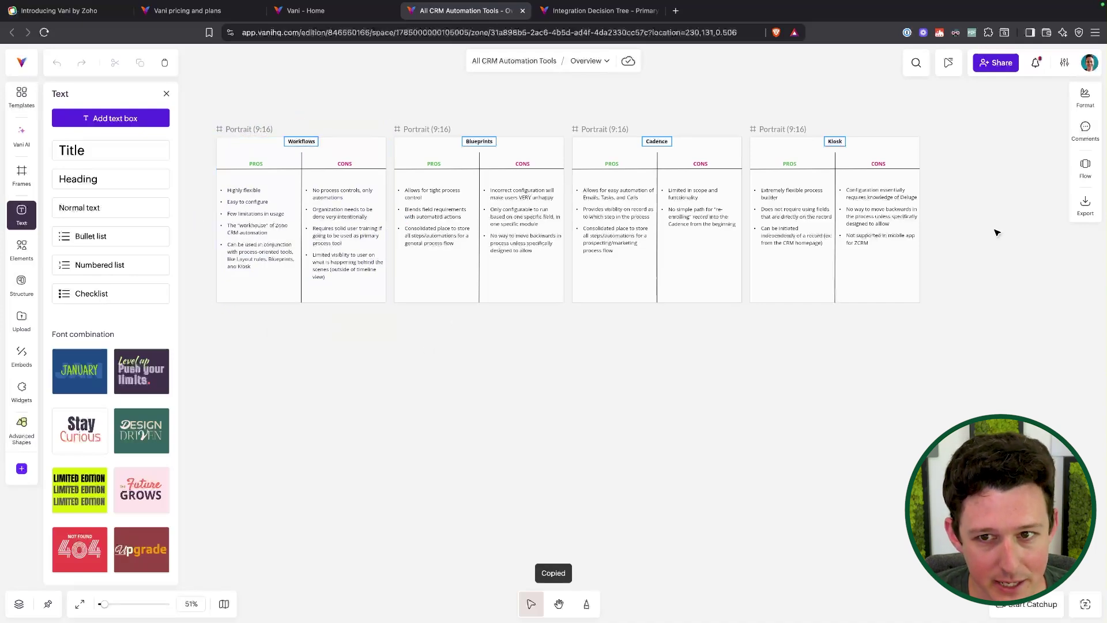
key("super+v")
left_click(486, 393)
Step: Retitle the duplicate 'Command Center', widen it onto one line and centre it
left_click(297, 317)
double_click(301, 316)
type("c")
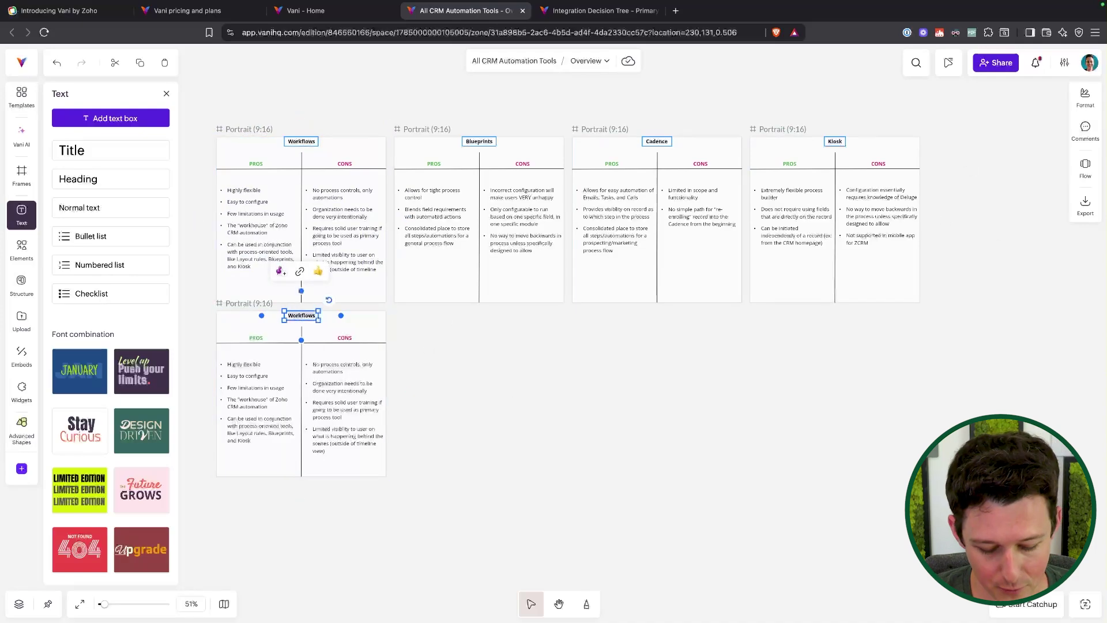
type("ommand Center")
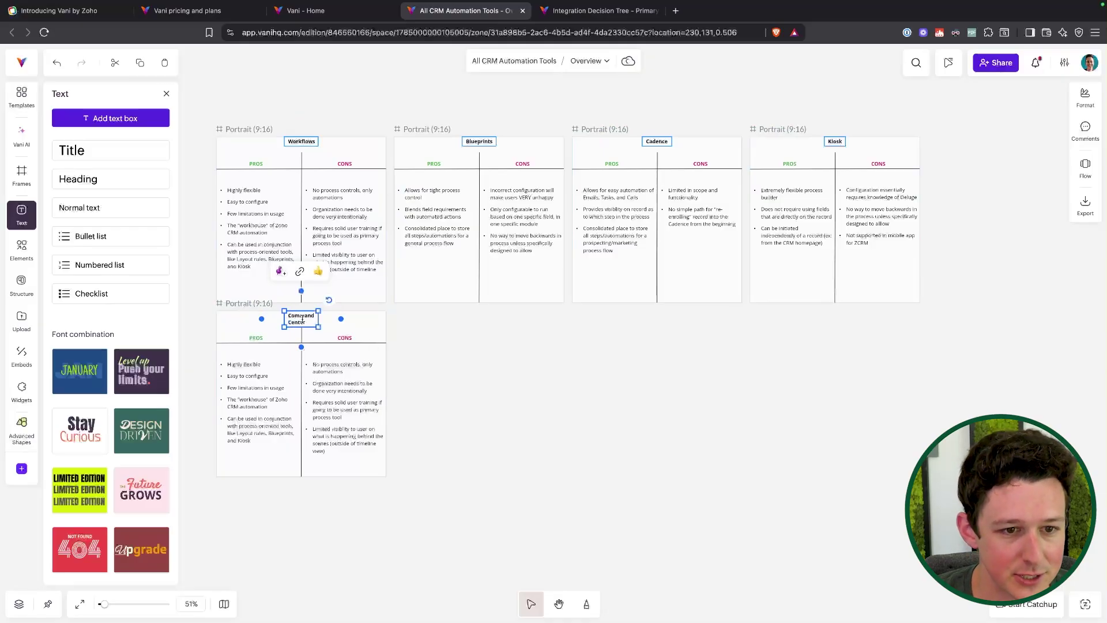
left_click_drag(319, 327, 336, 322)
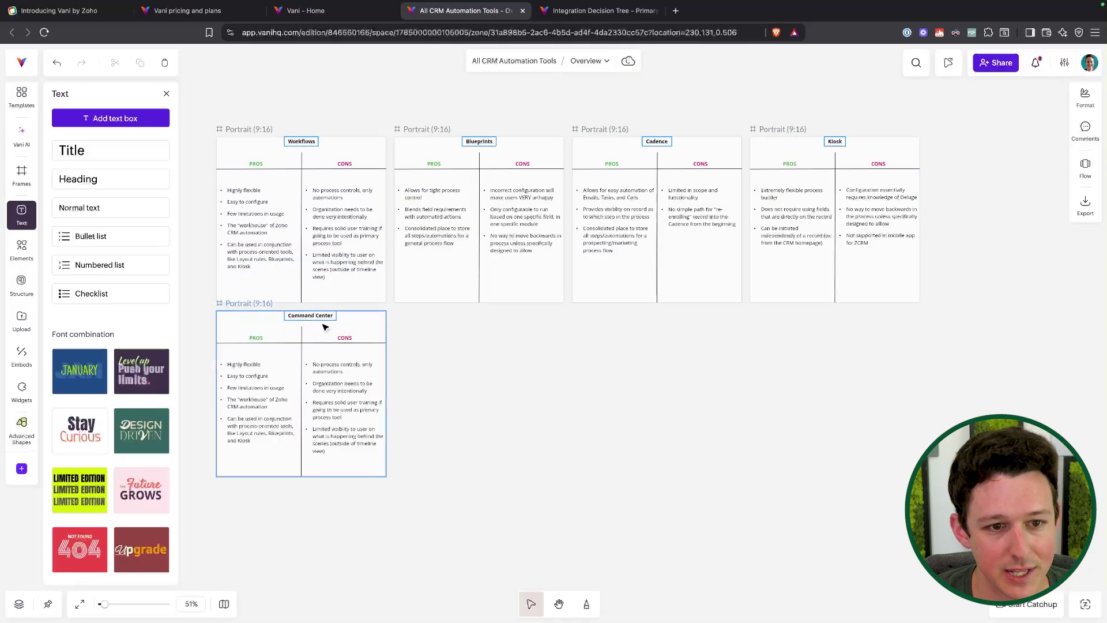
left_click(317, 315)
mouse_move(321, 318)
left_mouse_down()
mouse_move(301, 324)
mouse_move(322, 322)
left_mouse_up()
Step: Replace the Command Center cons bullets with 'Command Center is really tricky to learn'
left_click(466, 358)
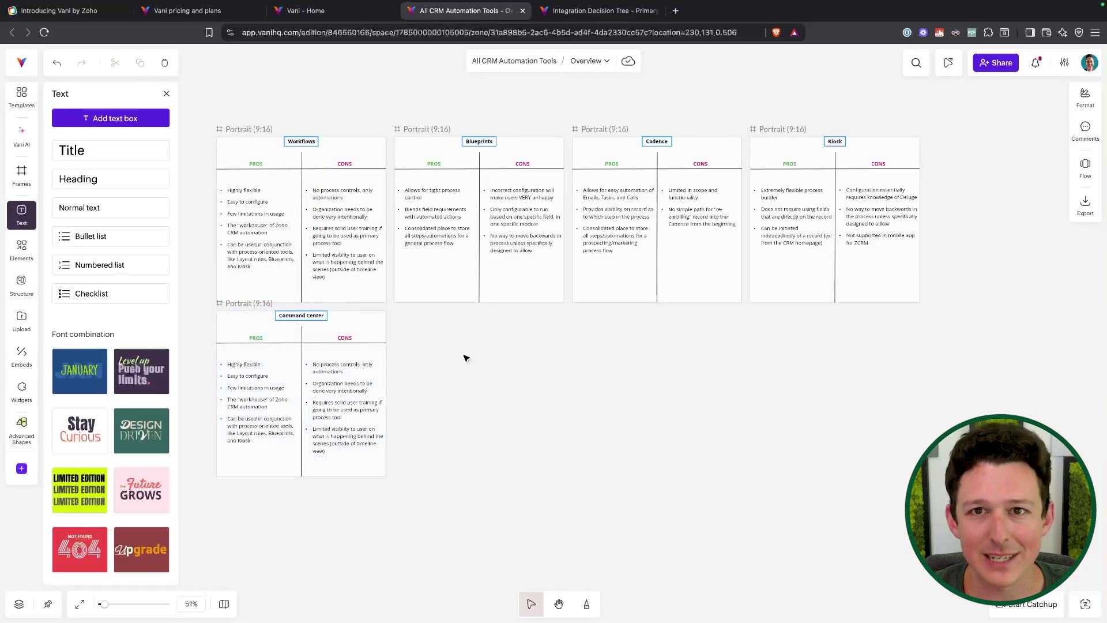
left_click(252, 418)
left_click_drag(253, 441, 225, 365)
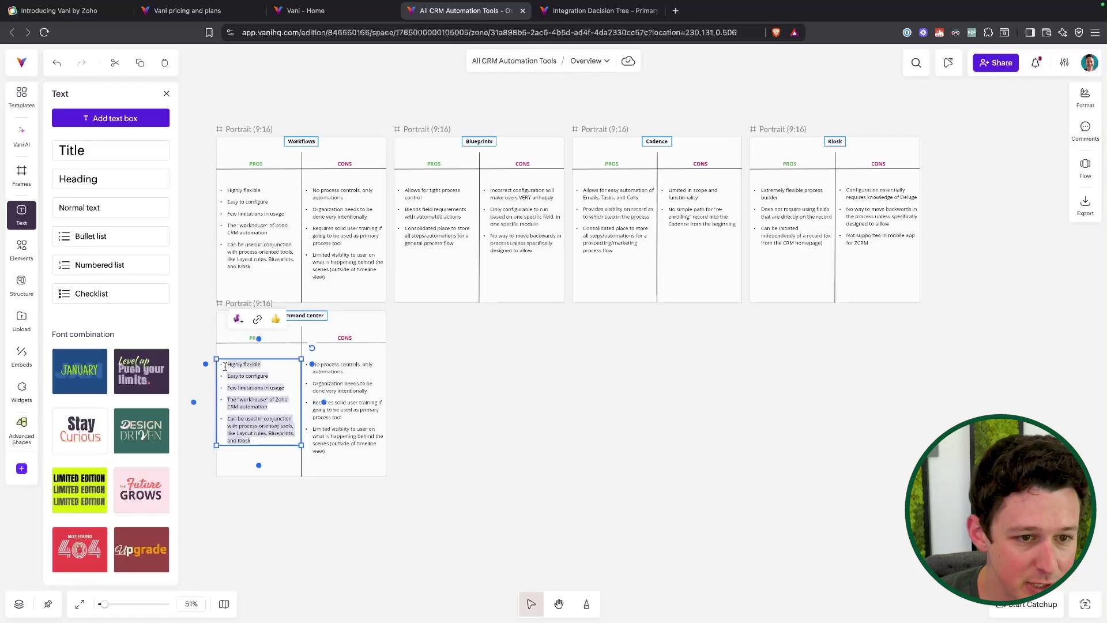
left_click(357, 408)
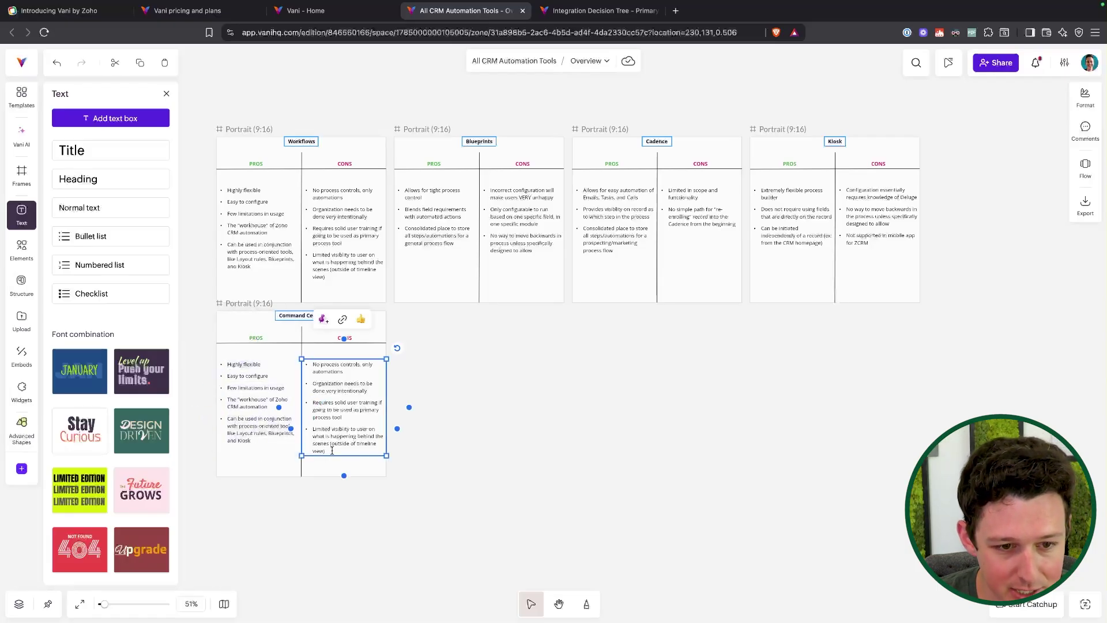
left_click_drag(332, 451, 312, 363)
type("No")
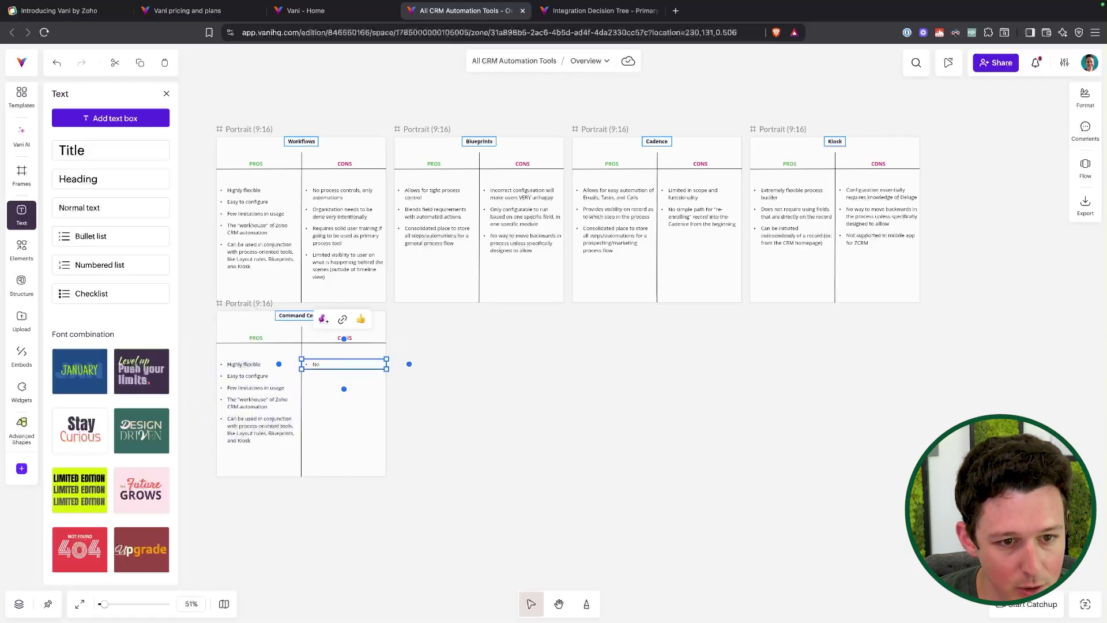
key("BackSpace")
key("BackSpace")
key("BackSpace")
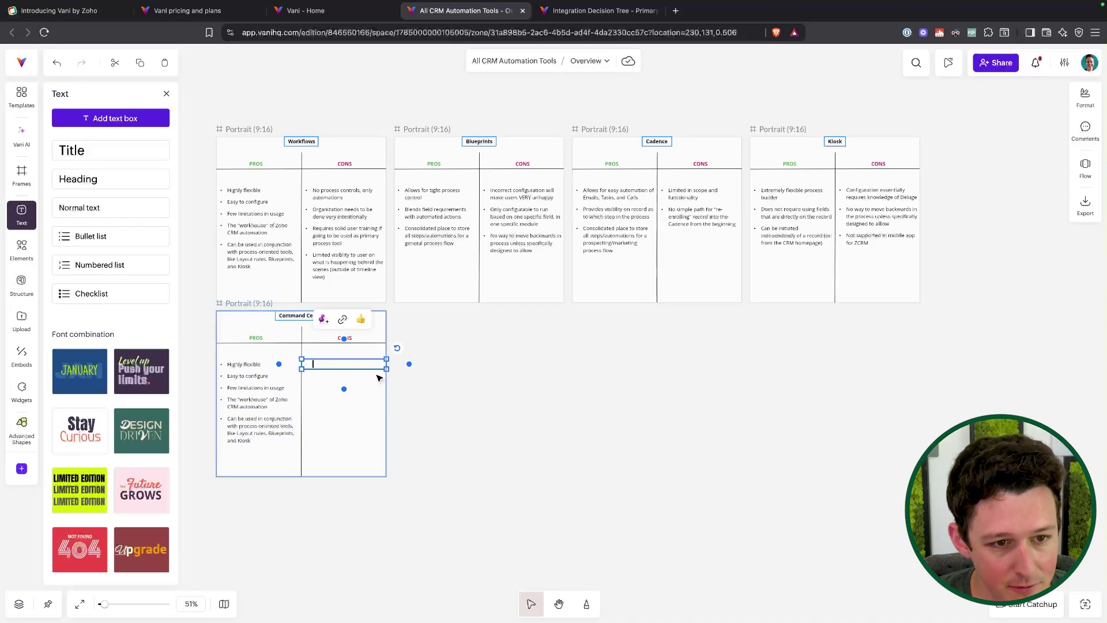
type("Command Cen")
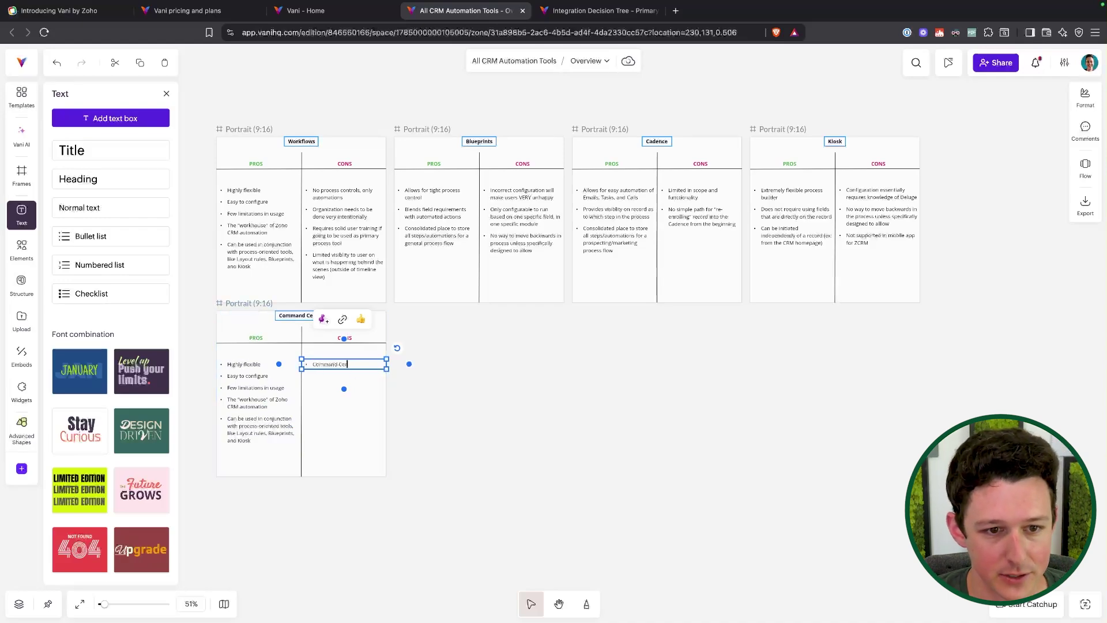
type("ter is really tricky to learn")
left_click(549, 442)
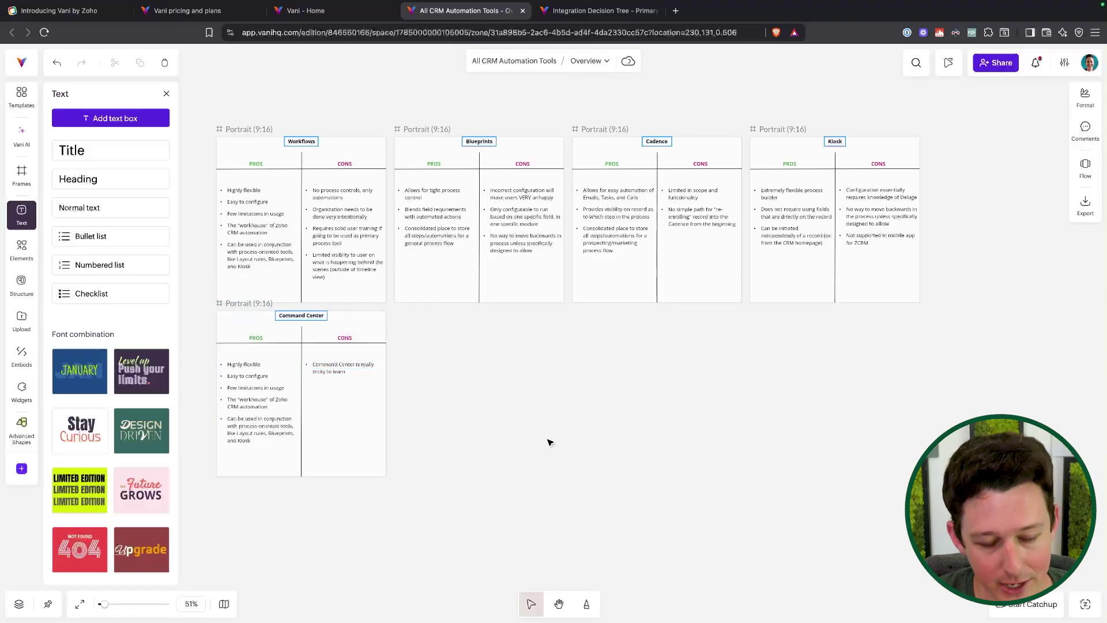
Step: Check the rewritten cons text box and pan around the canvas
left_click(340, 369)
left_click(451, 372)
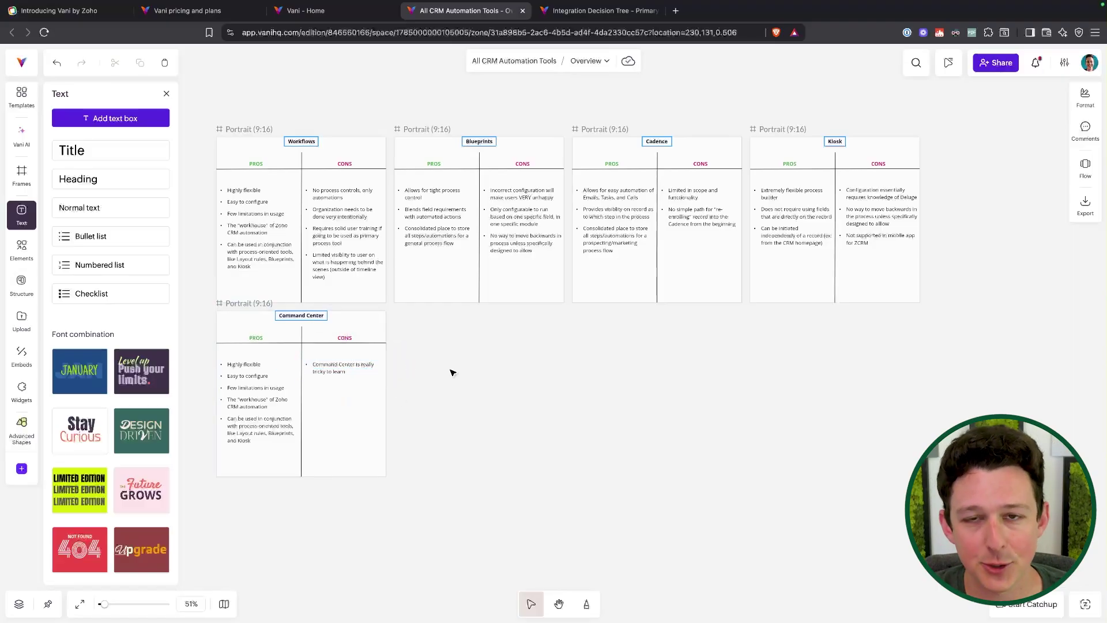
scroll(392, 366, "up", 5)
scroll(392, 366, "left", 5)
scroll(392, 367, "down", 2)
scroll(392, 366, "down", 5)
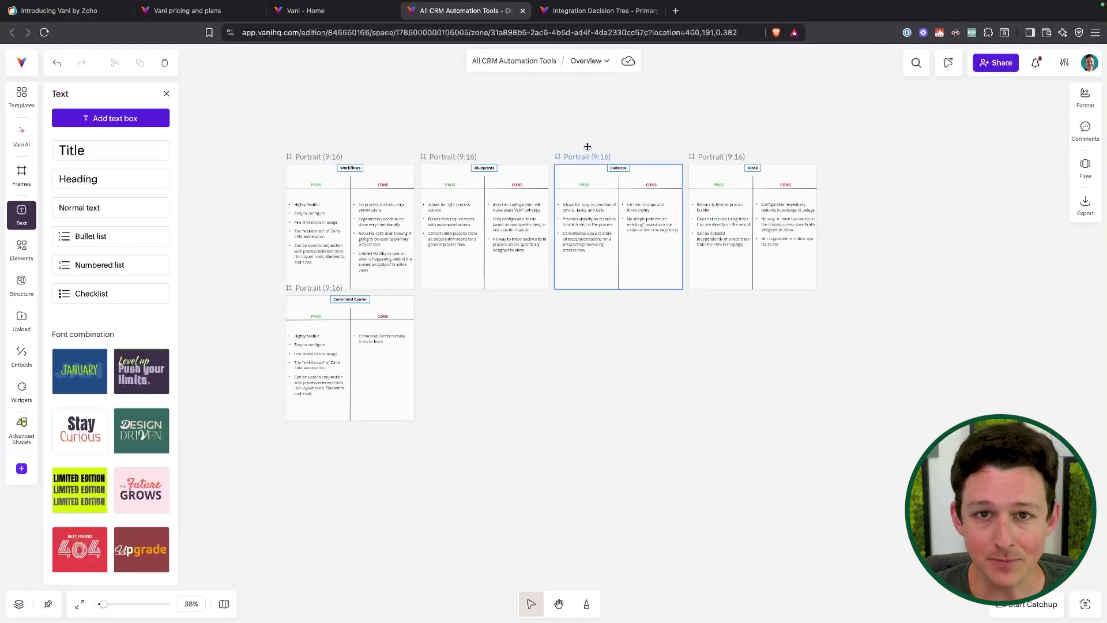
Step: Switch to the Integration Decision Tree flowchart and start a connector below 'Add action items'
key("ctrl+Tab")
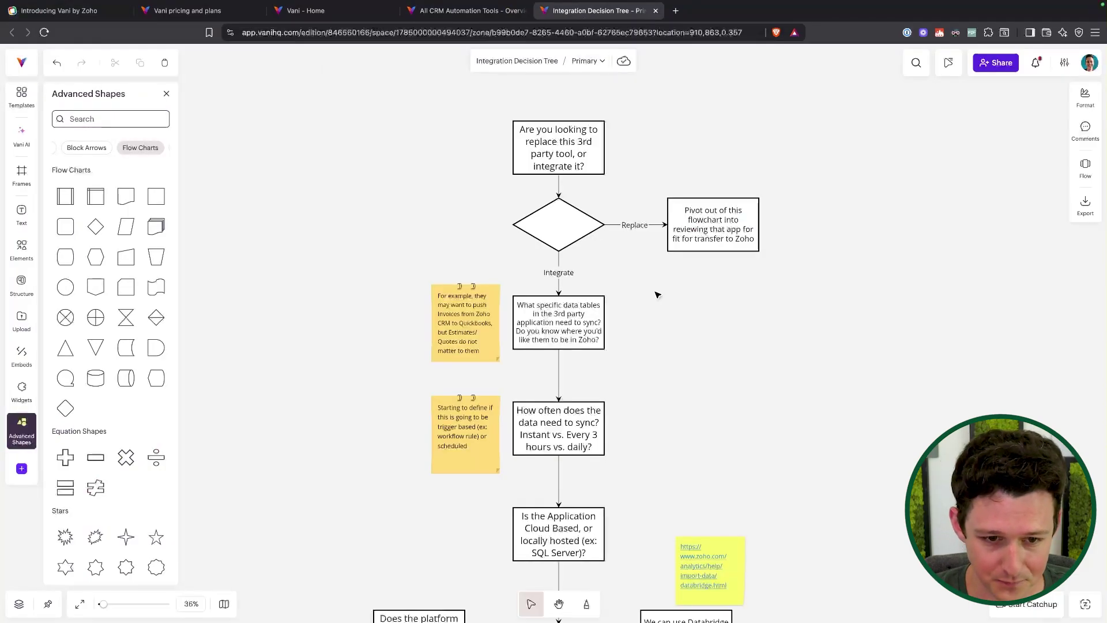
scroll(658, 294, "down", 10)
left_click(473, 276)
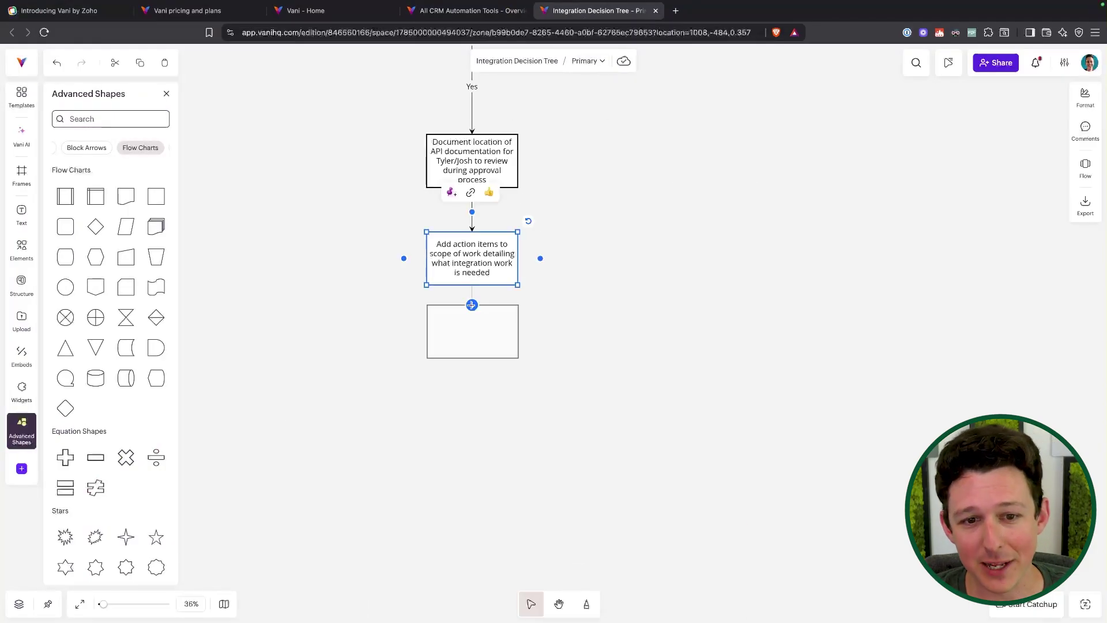
left_click(472, 304)
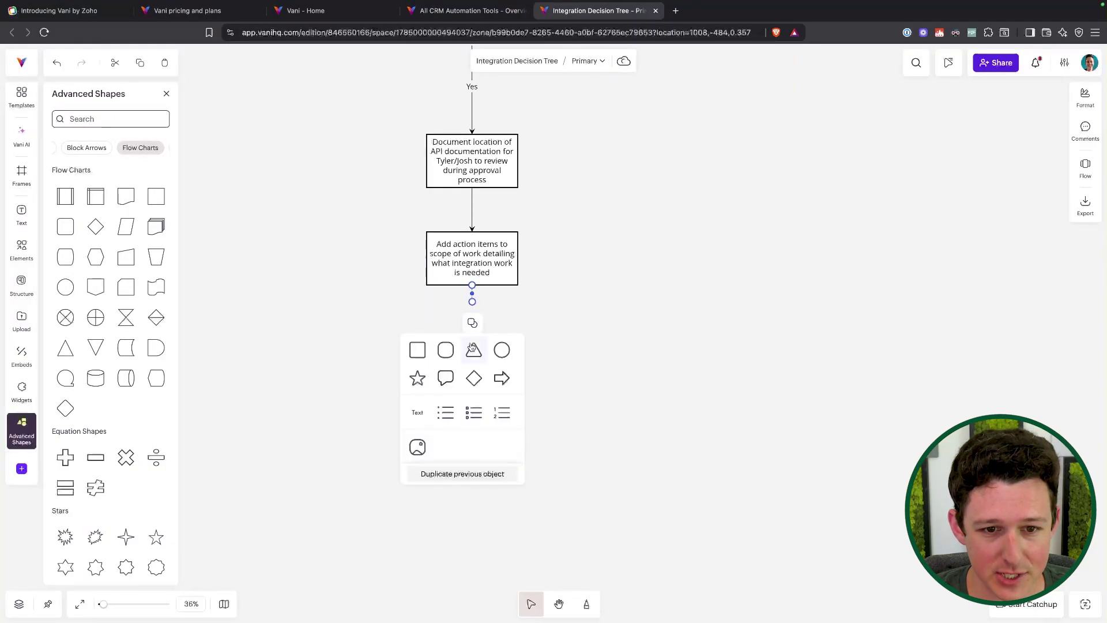
left_click(404, 320)
left_click_drag(475, 302, 471, 310)
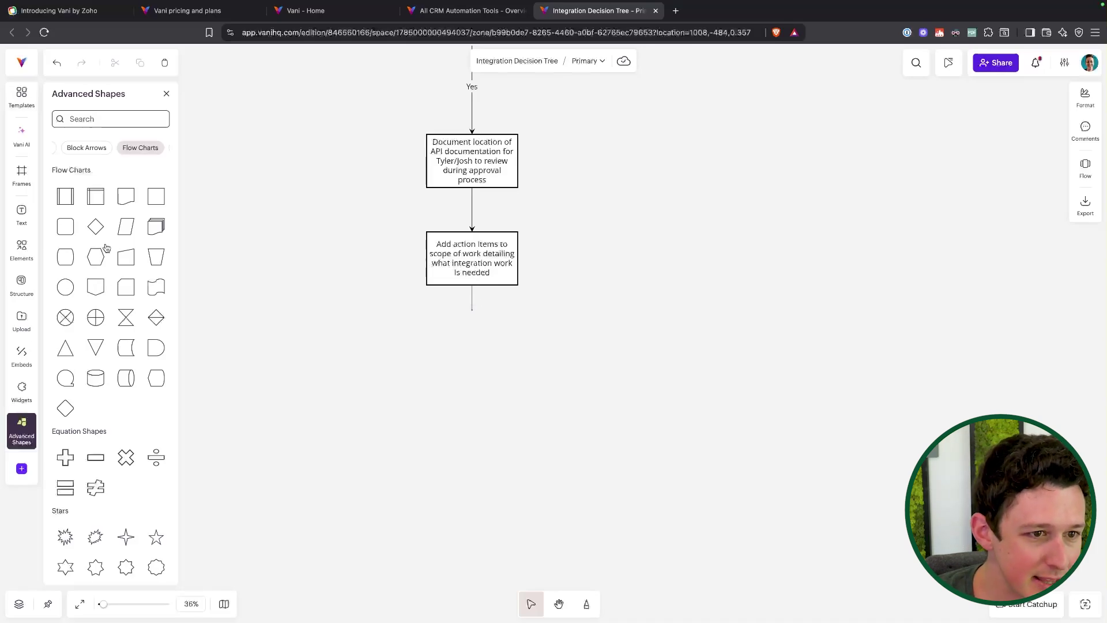
Step: Place a decision diamond below the action box and attach the connector to it
mouse_move(95, 227)
left_mouse_down()
mouse_move(425, 297)
mouse_move(480, 333)
mouse_move(472, 319)
mouse_move(469, 336)
mouse_move(470, 323)
mouse_move(532, 340)
left_mouse_up()
left_click(505, 309)
left_click(470, 333)
left_click(472, 299)
left_click(472, 340)
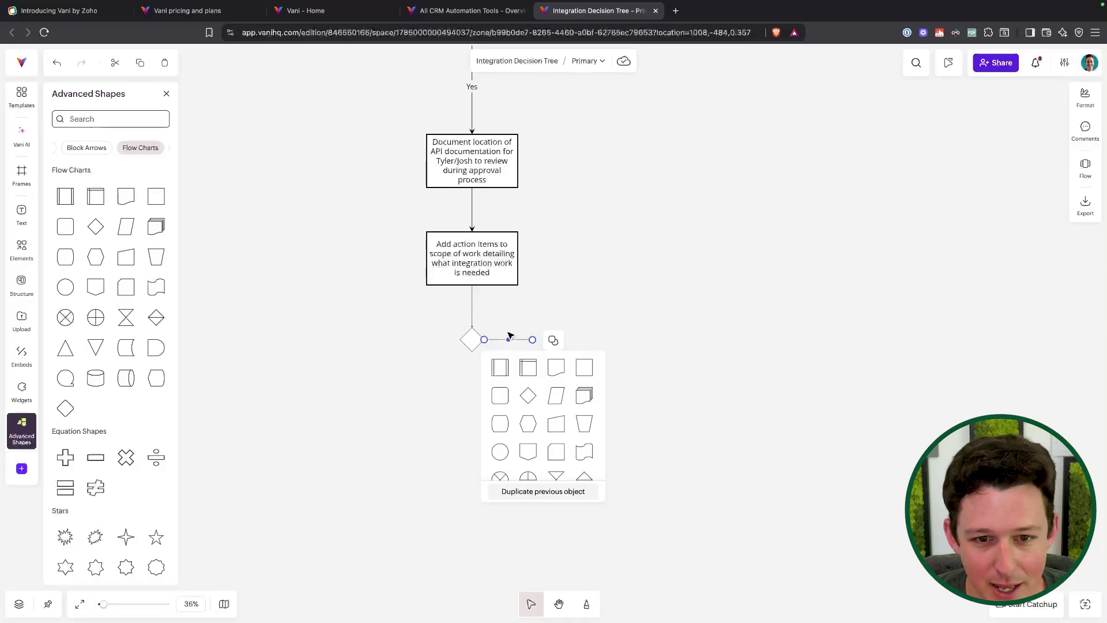
left_click(504, 329)
left_click(511, 340)
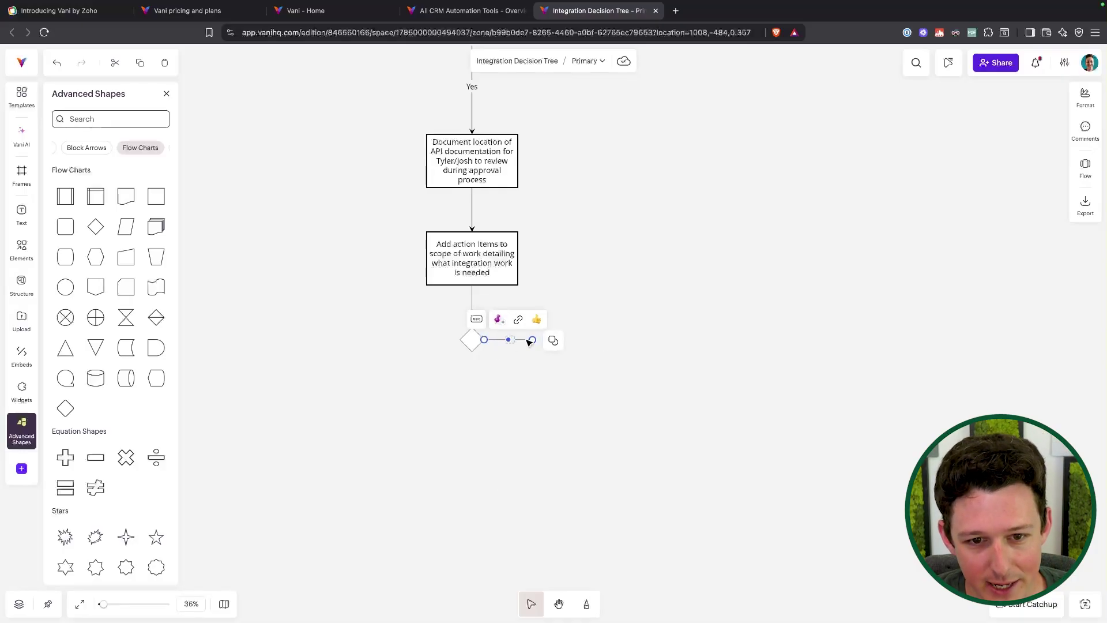
left_click(533, 389)
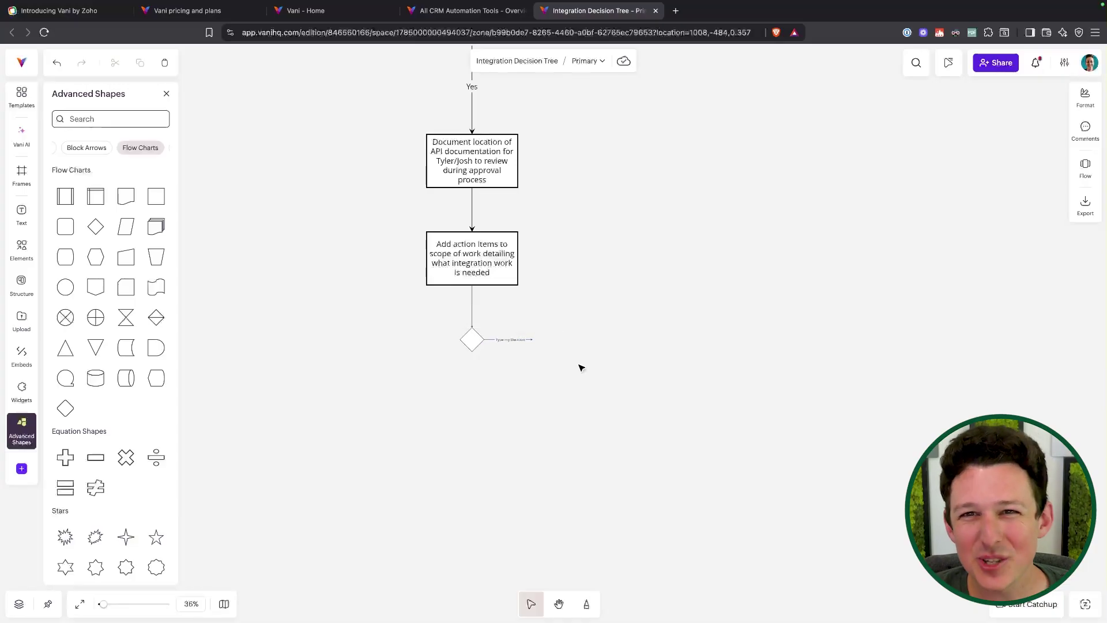
Step: Delete the trial diamond together with its arrow
left_click_drag(581, 368, 444, 316)
key("Delete")
scroll(698, 278, "down", 5)
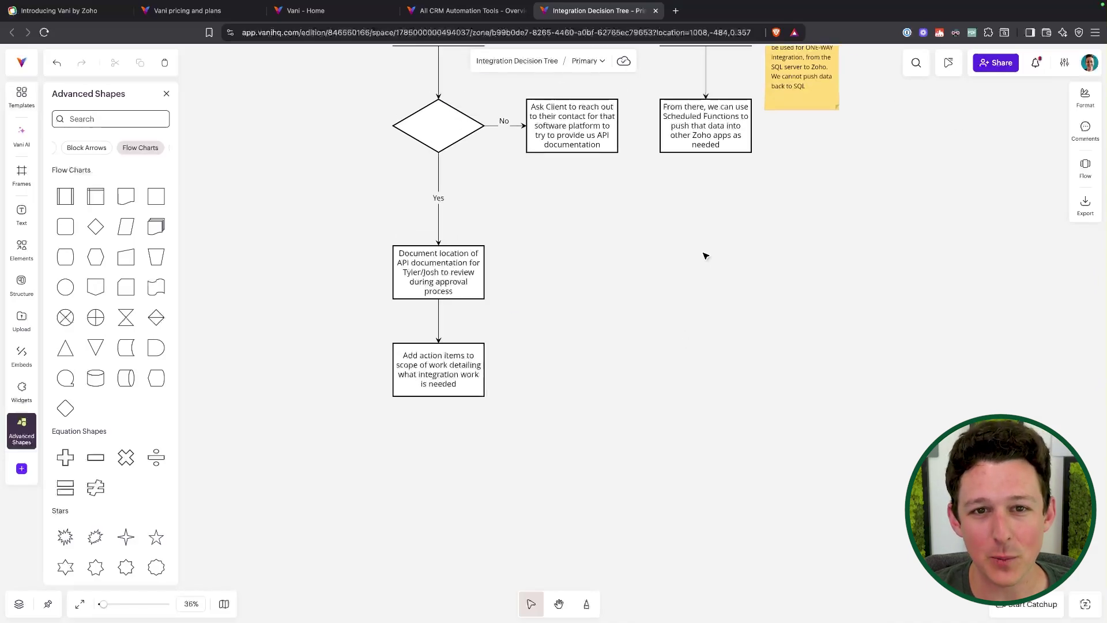
left_click(197, 14)
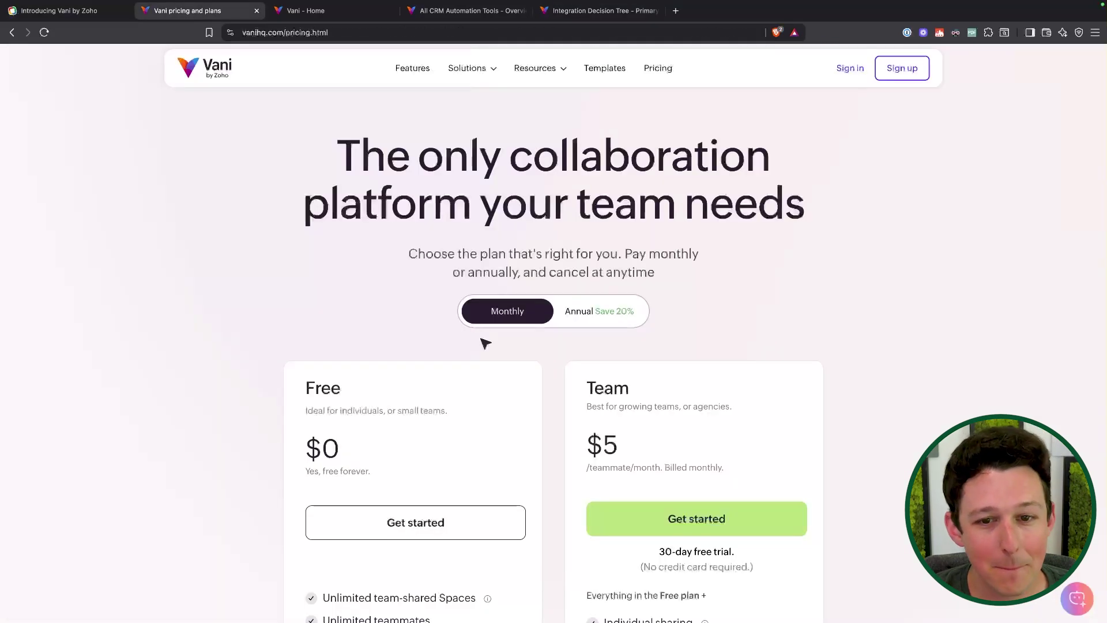
scroll(484, 341, "down", 2)
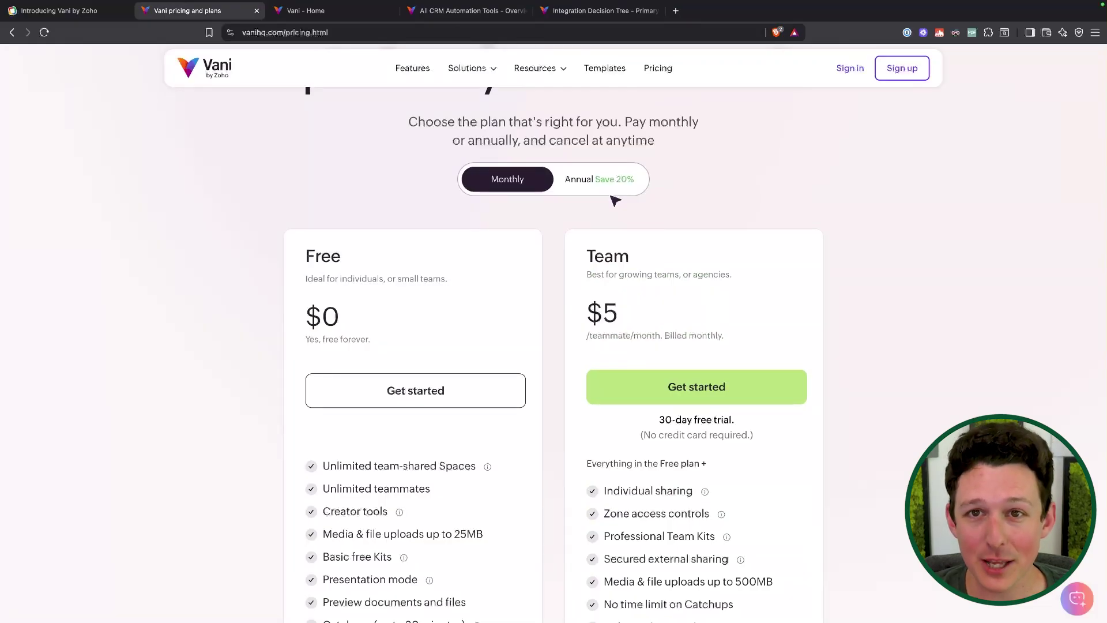
scroll(725, 229, "down", 2)
scroll(724, 229, "up", 5)
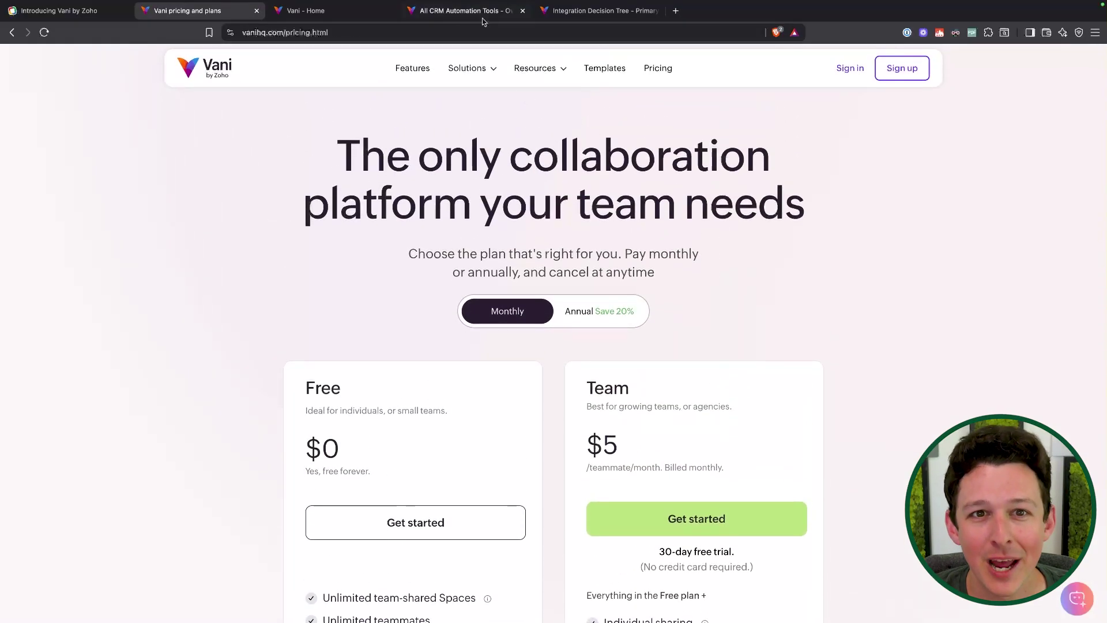
left_click(465, 10)
Step: Glance at the Vani pricing page, then return to the Integration Decision Tree space
left_click(604, 11)
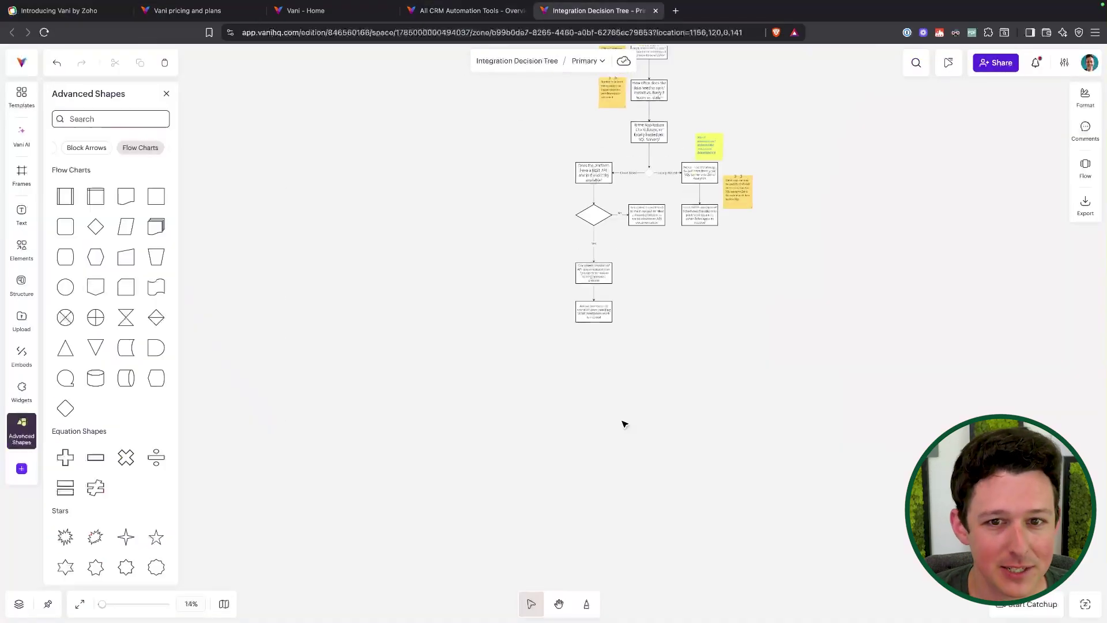
scroll(624, 423, "up", 5)
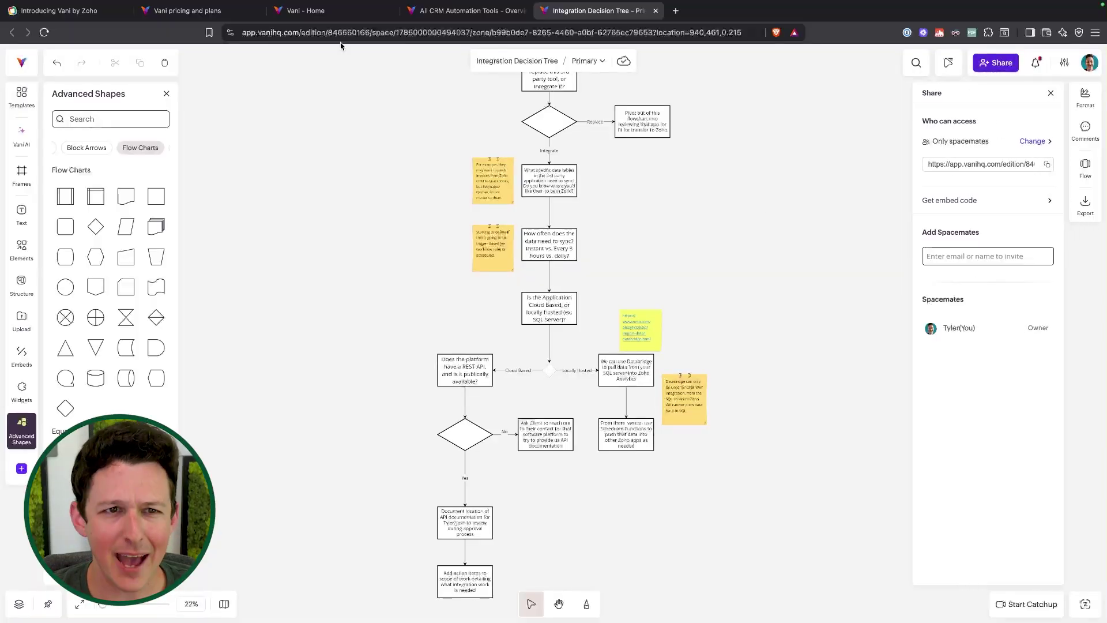
left_click(182, 10)
scroll(519, 236, "down", 3)
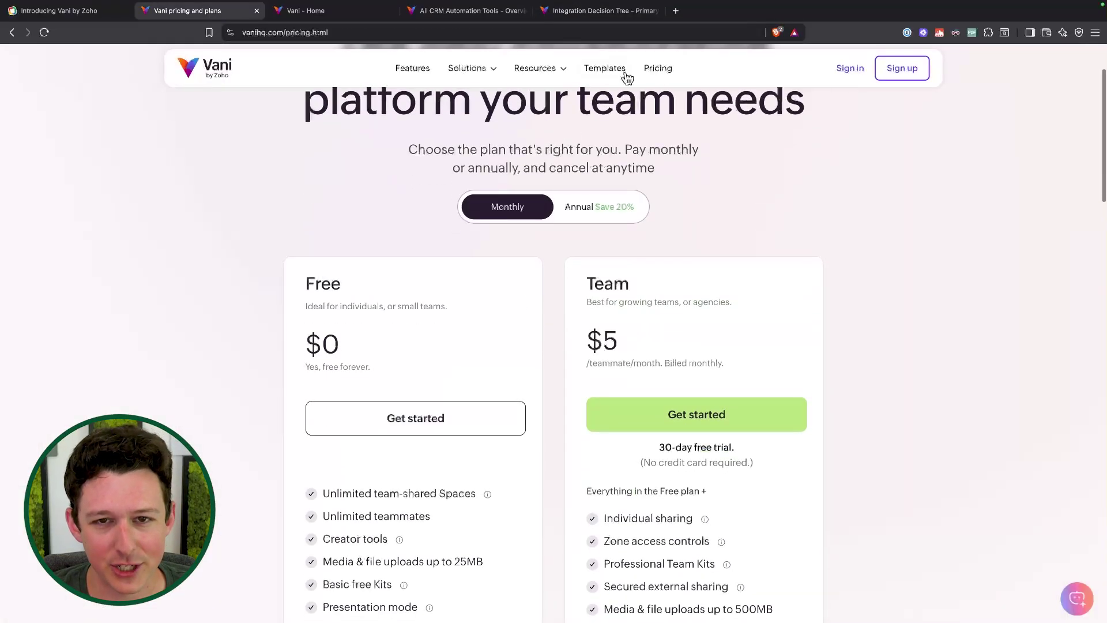
left_click(613, 12)
Step: Review the space's access options twice, keeping access at Only spacemates
left_click(1034, 142)
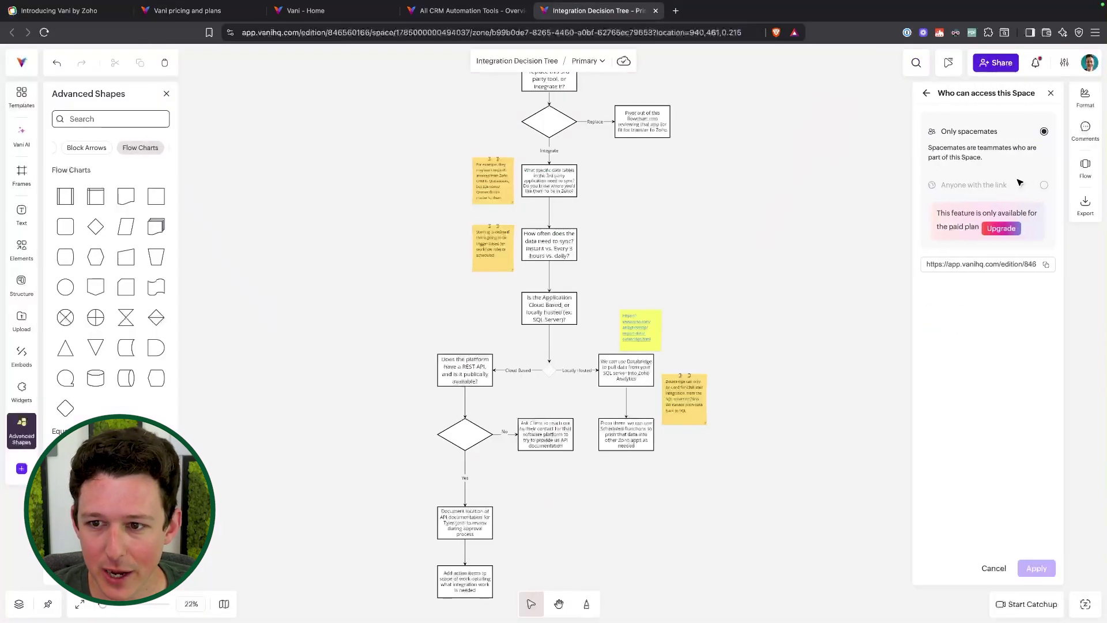
left_click(926, 93)
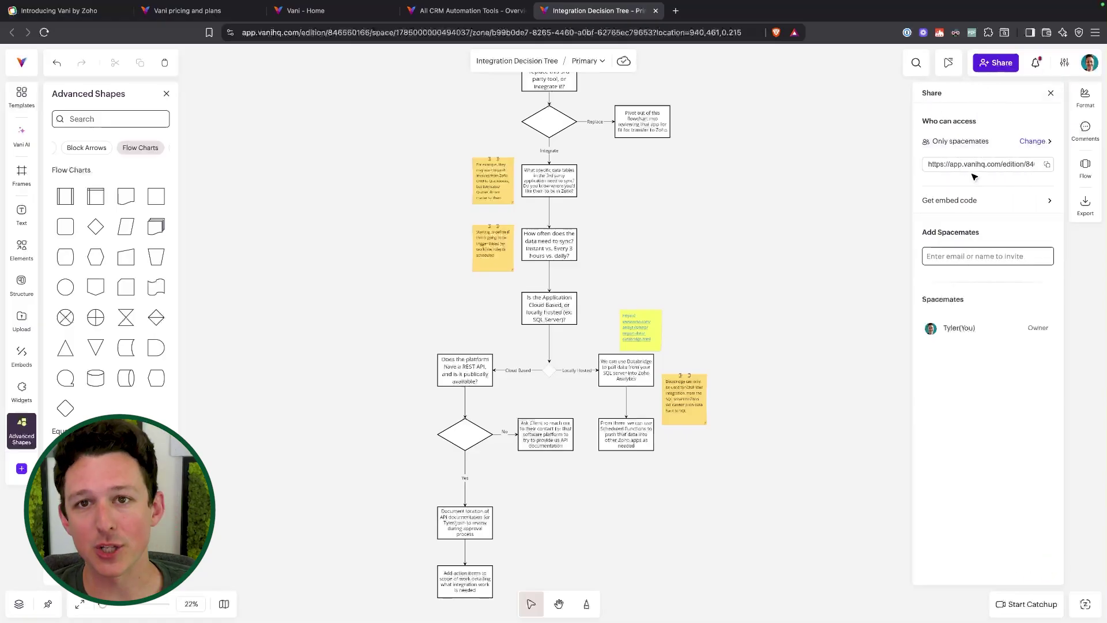
left_click(1039, 143)
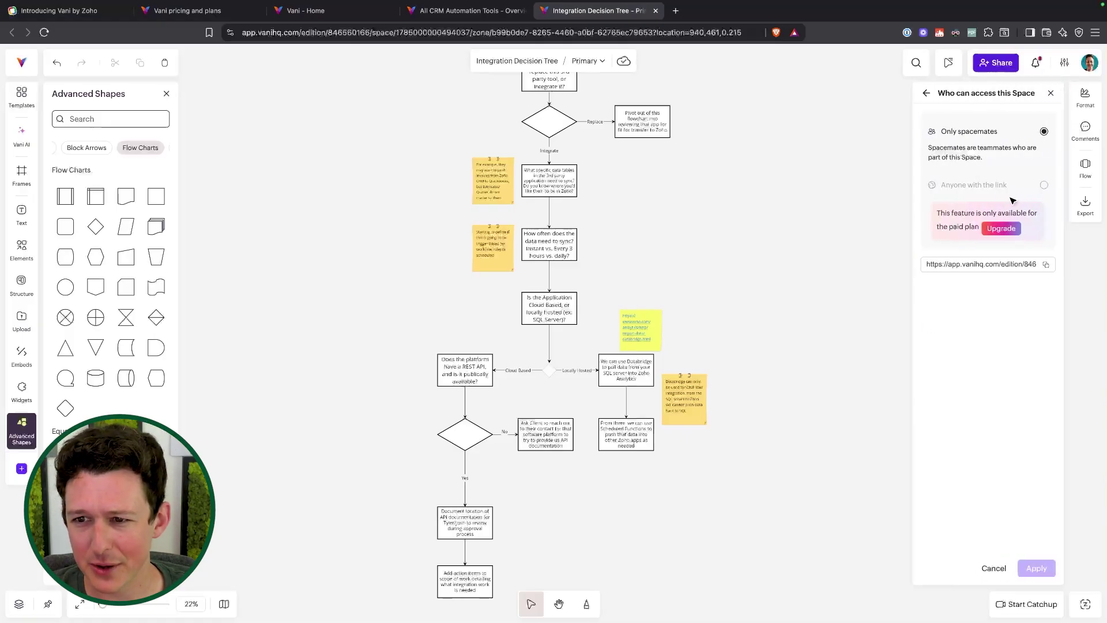
left_click(926, 94)
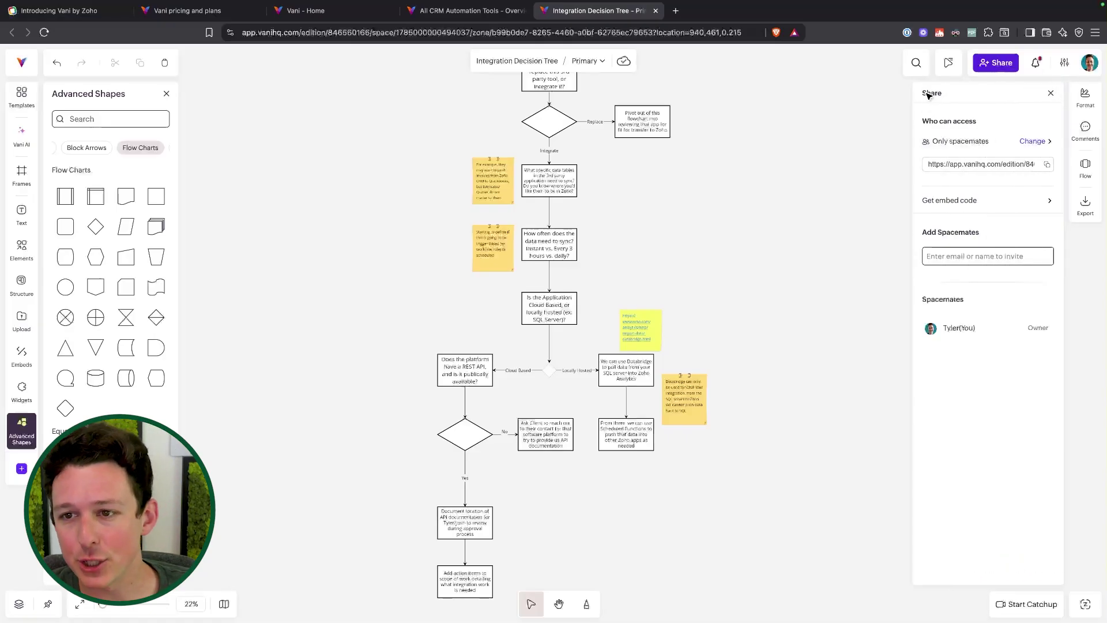
Step: Allow embedding for the space, then preview Comments, Flow and Preferences before closing them
left_click(999, 208)
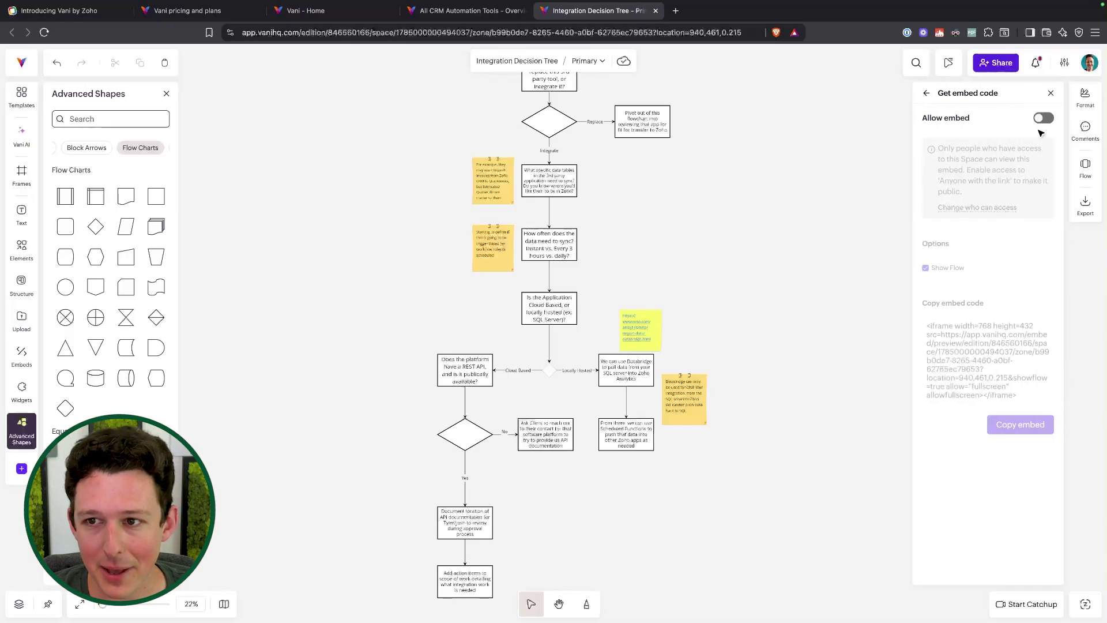
left_click(1043, 118)
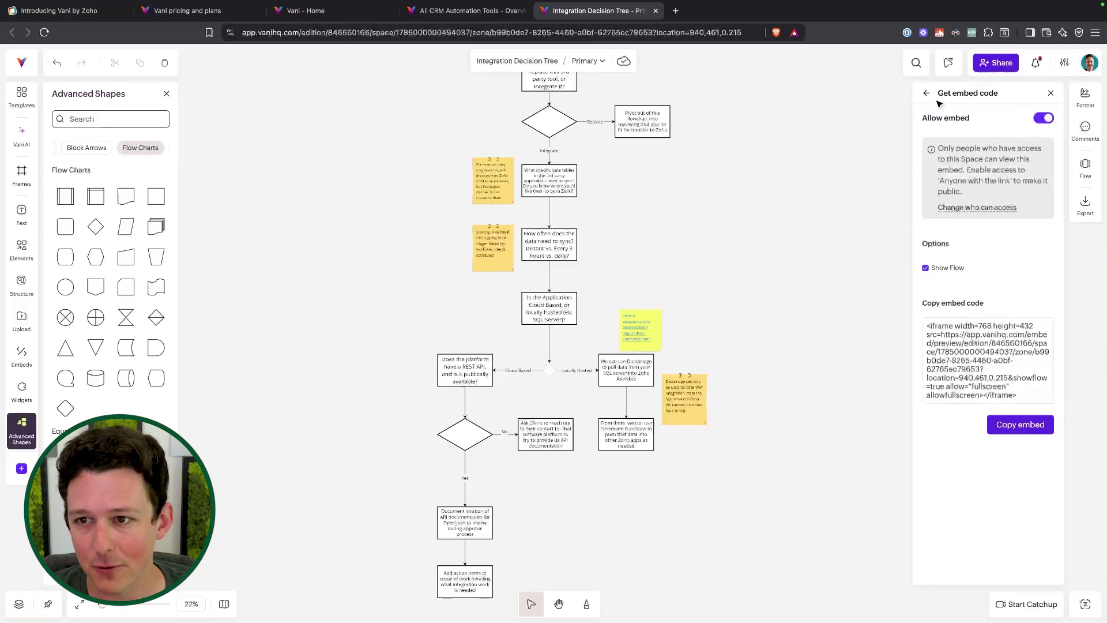
left_click(1085, 129)
left_click(1086, 172)
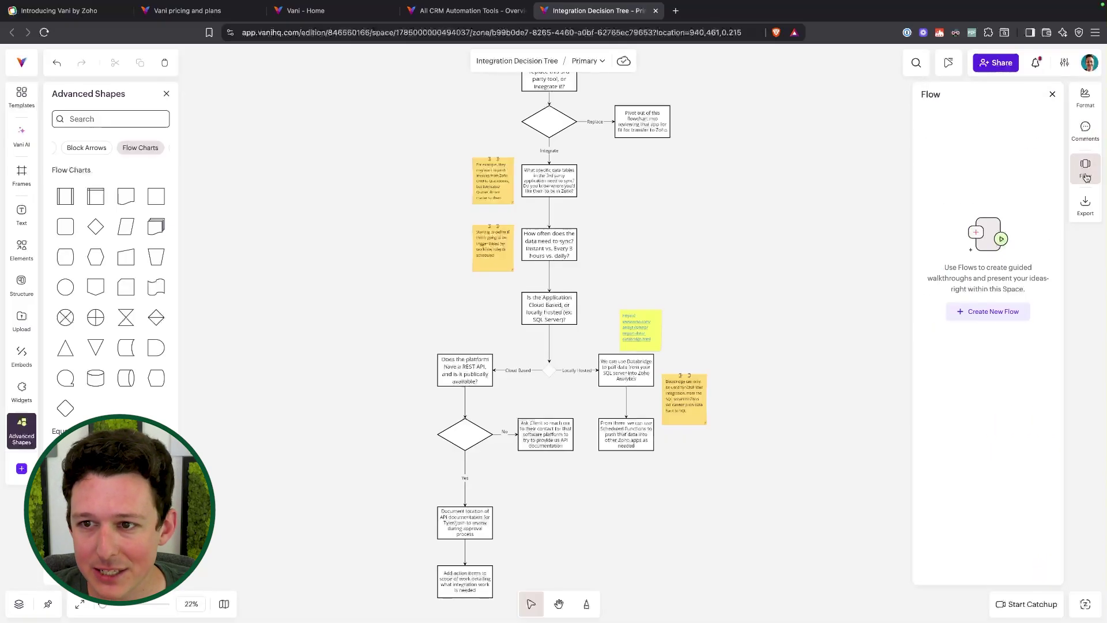
left_click(1064, 65)
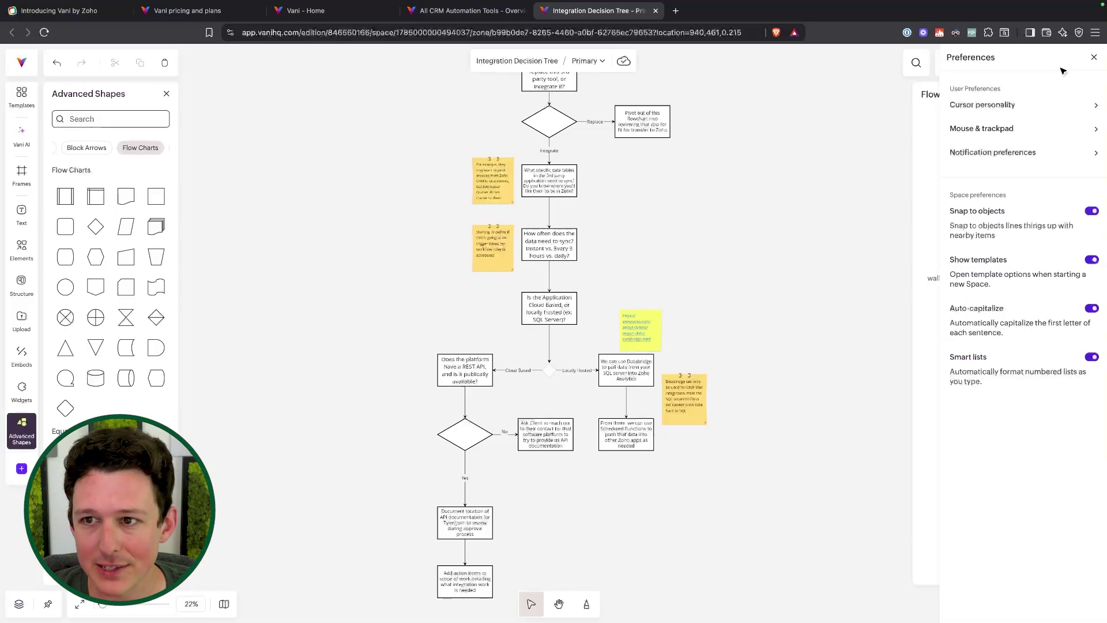
left_click(1092, 59)
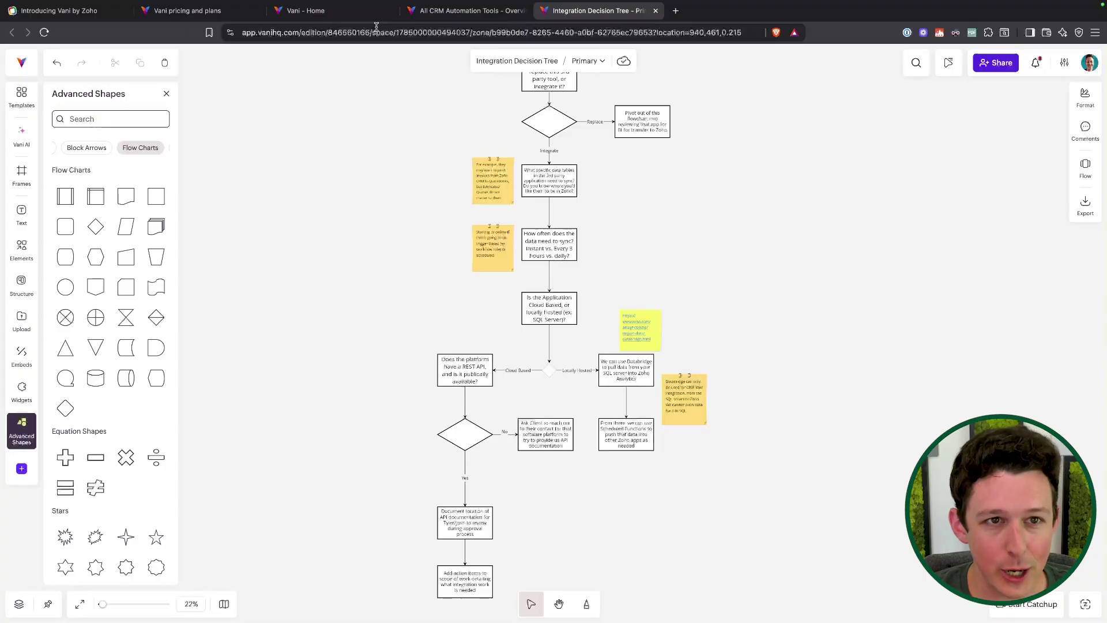
Step: On the Vani home page, review the Miro, Jamboard, Visio and Draw.io import options, then close them
left_click(374, 19)
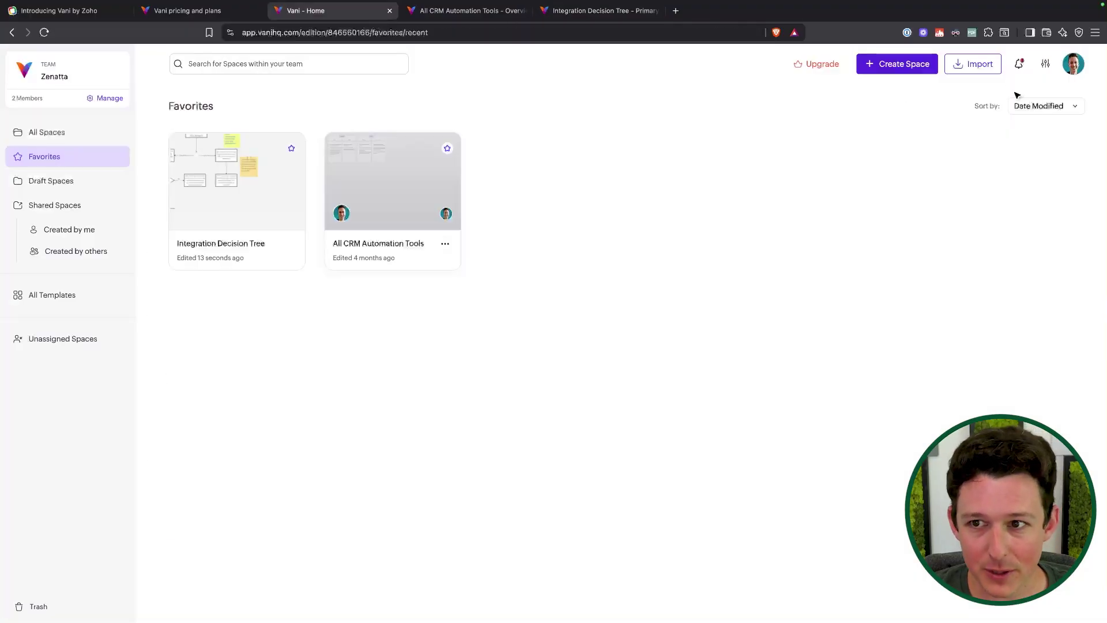
left_click(984, 71)
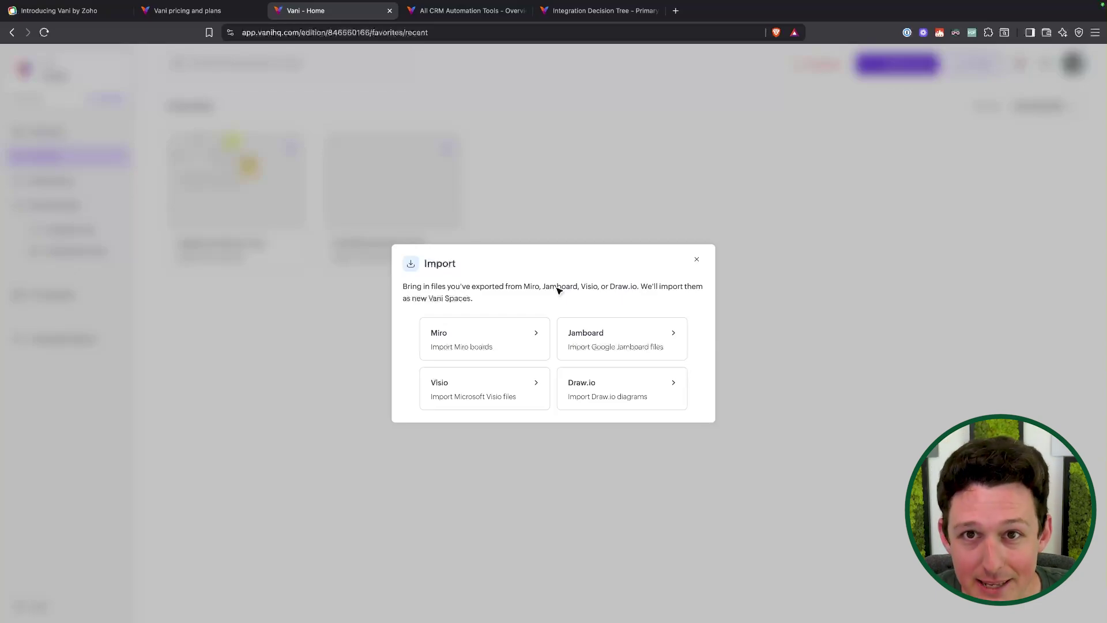
left_click(698, 259)
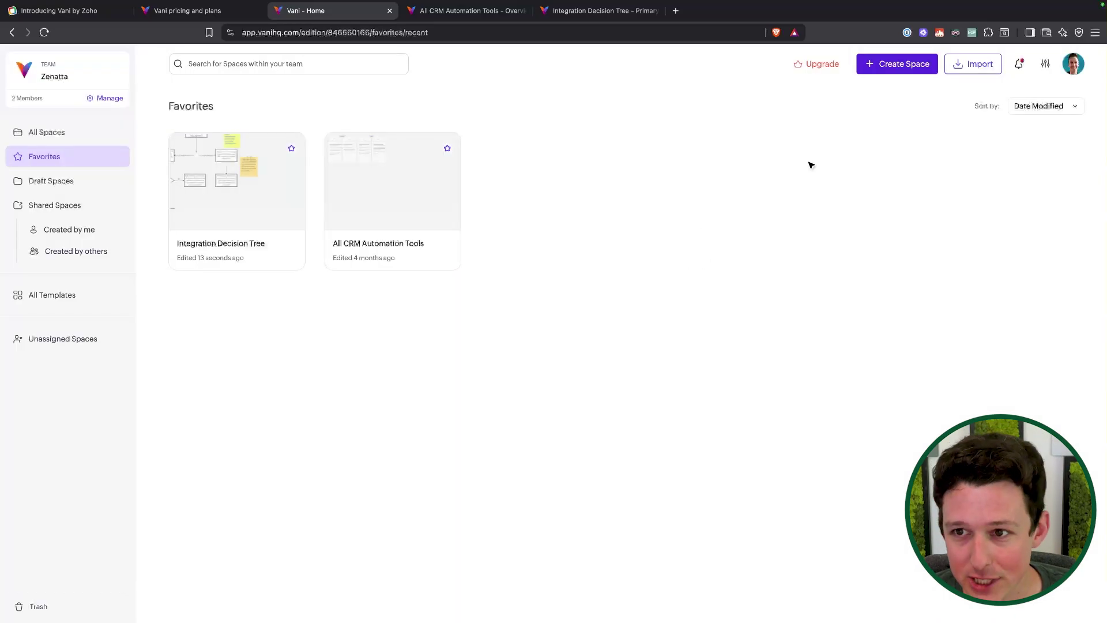
Step: Switch between the open tabs and return to the All CRM Automation Tools space
left_click(486, 16)
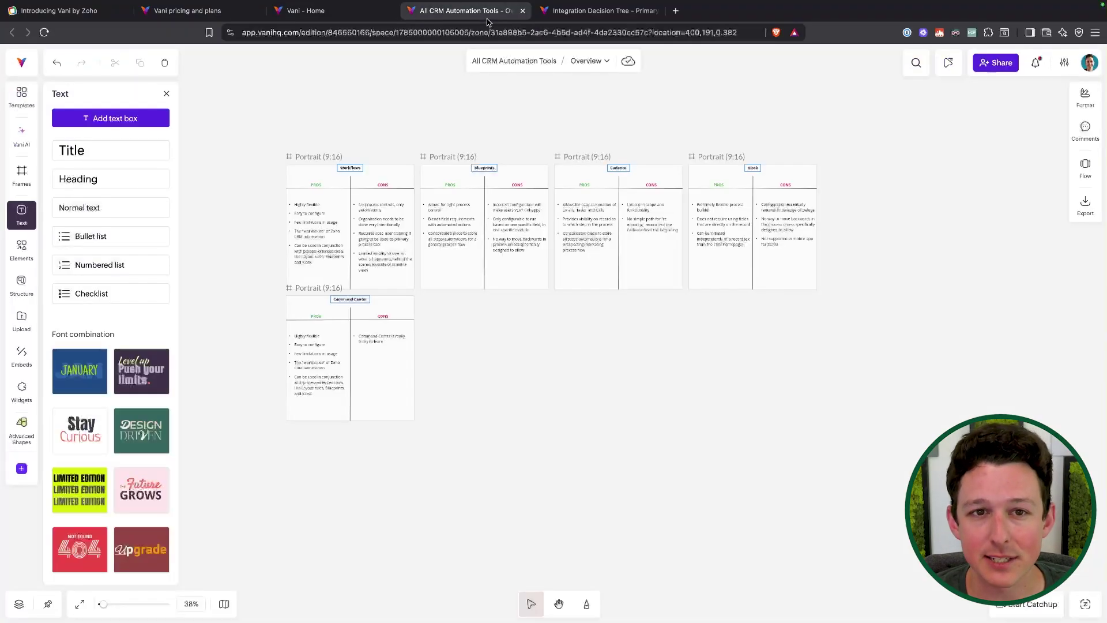
left_click(176, 17)
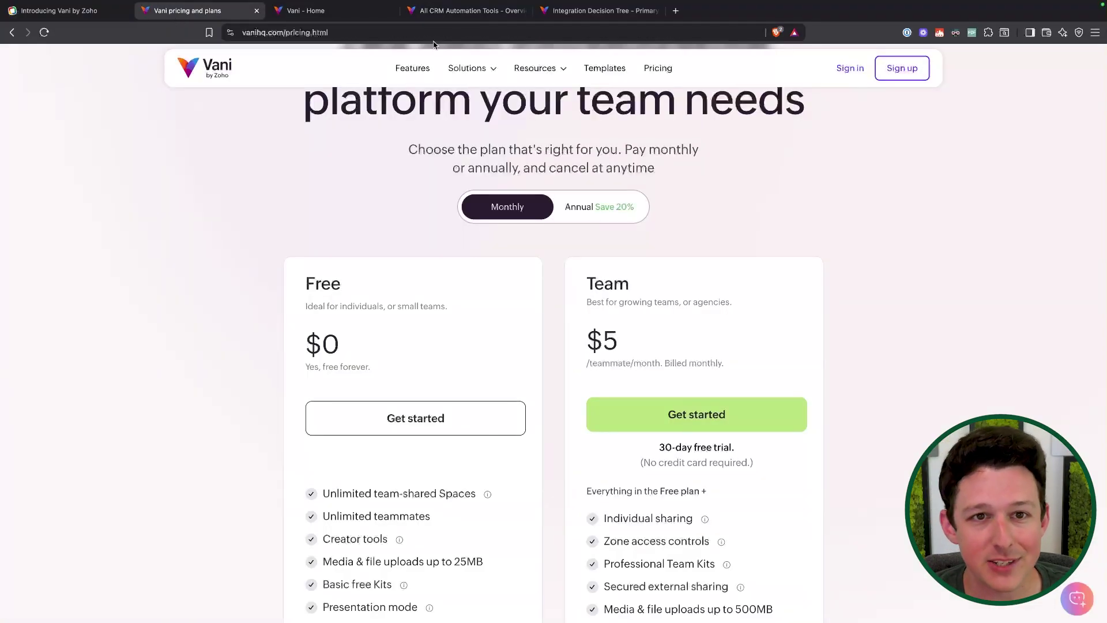
left_click(464, 11)
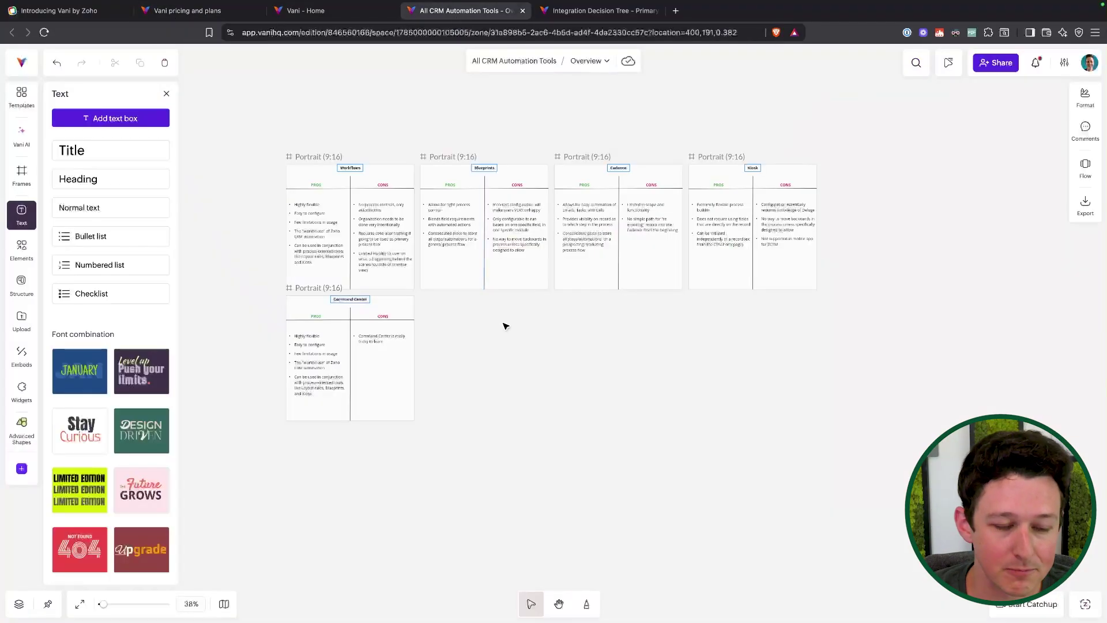
Step: Agree to the Vani AI terms and enable 'Let your organization use Vani AI' in team settings
left_click(25, 139)
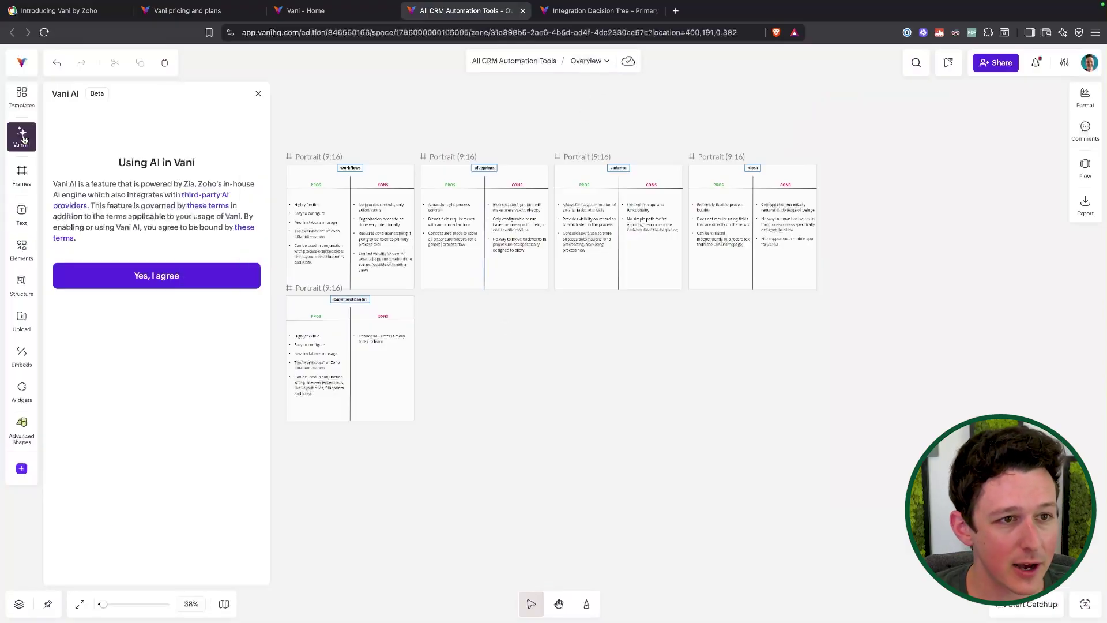
left_click(157, 276)
left_click(158, 237)
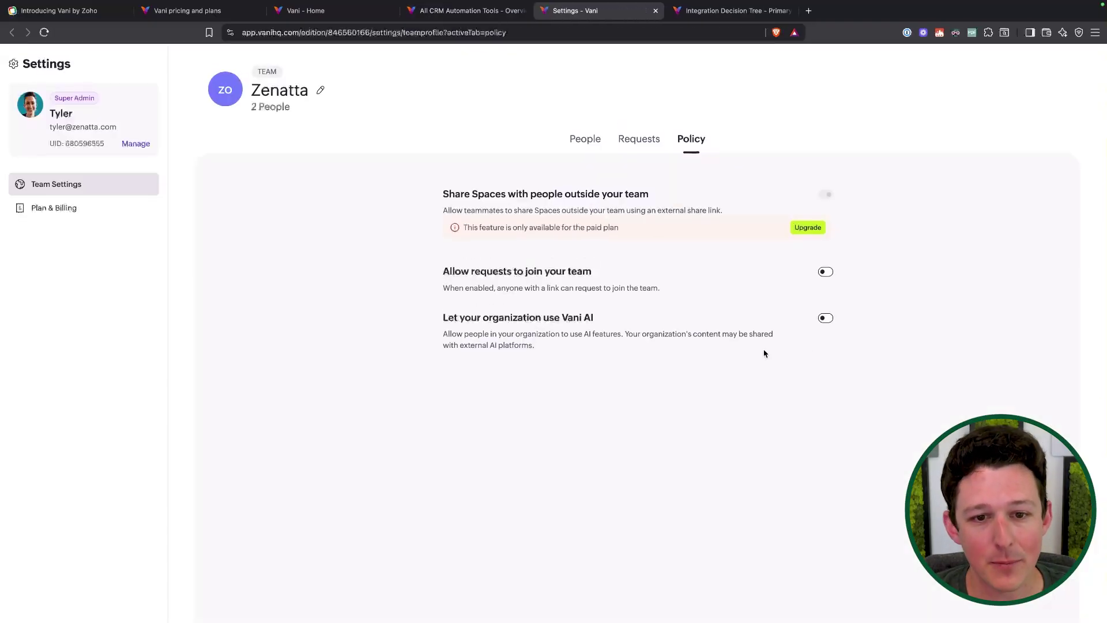
left_click(824, 318)
left_click(689, 372)
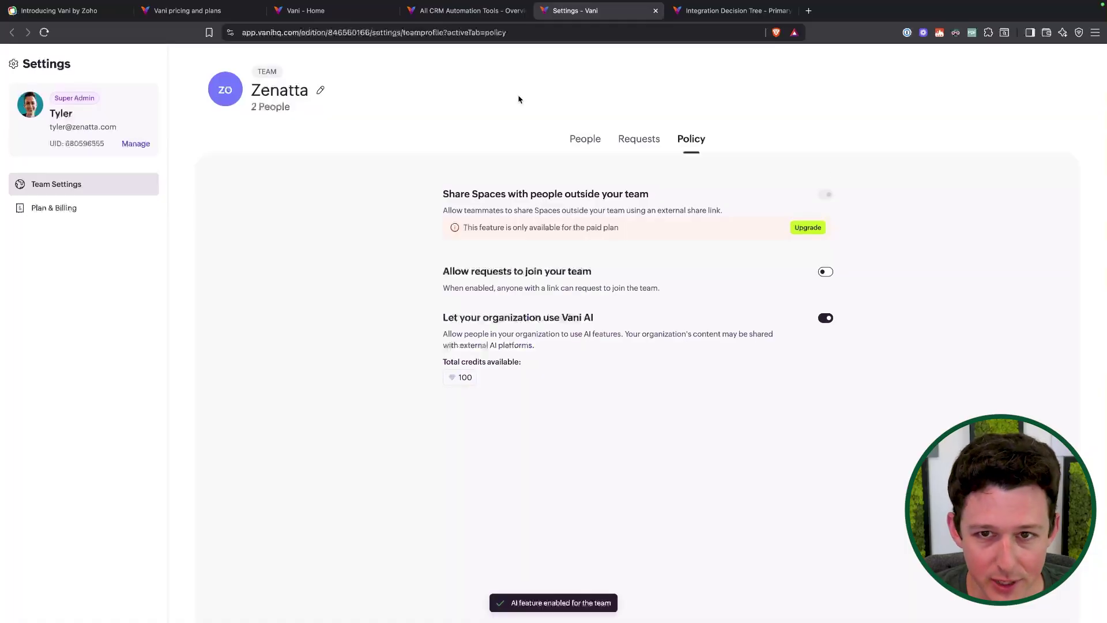
left_click(311, 10)
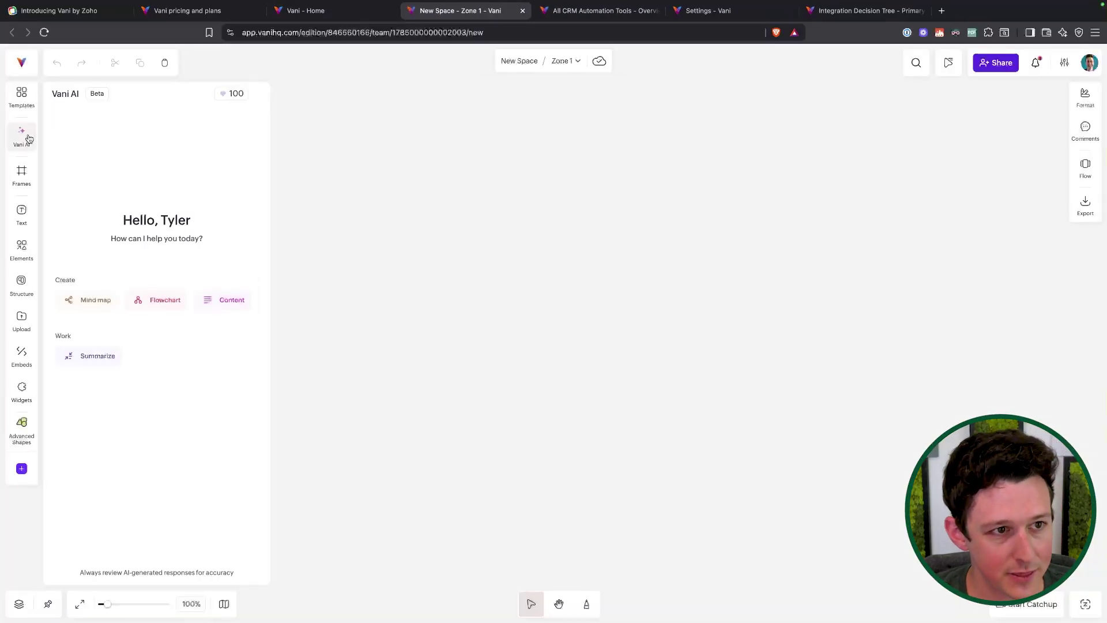
Step: Prompt Vani AI Flowchart with 'Make me a standard Lead processing workflow flowchart'
left_click(155, 301)
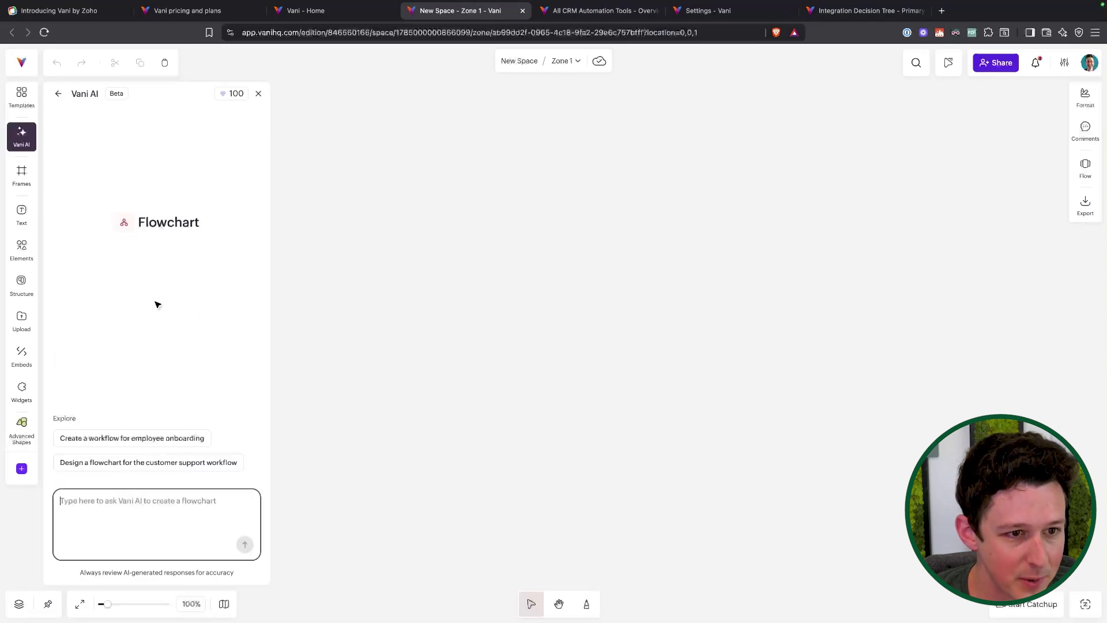
type("Make me a stand")
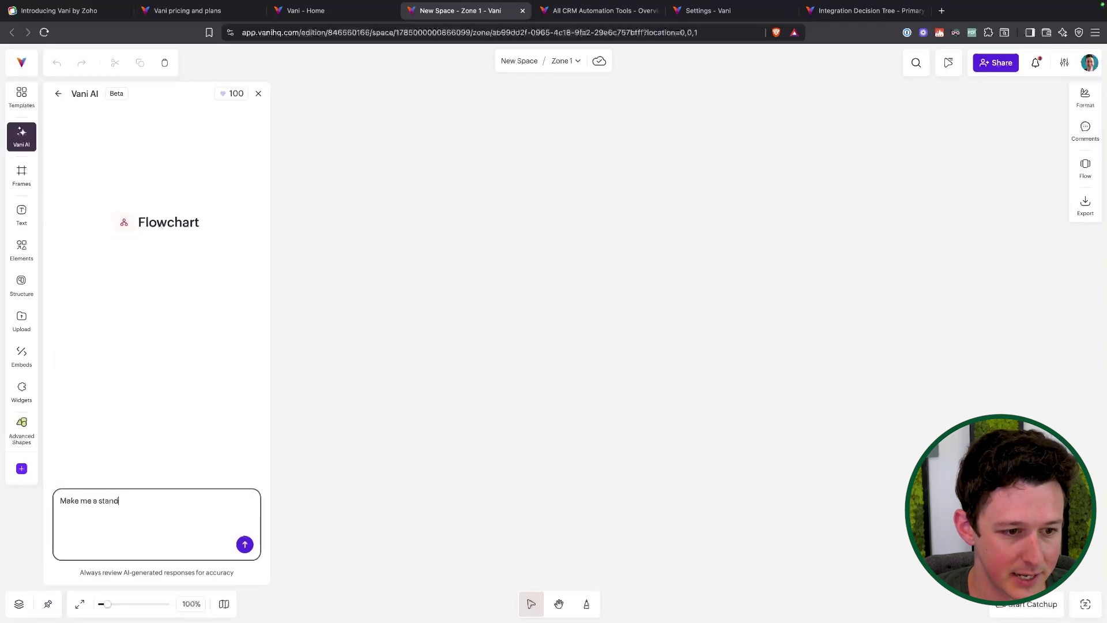
type("ard Lead processing")
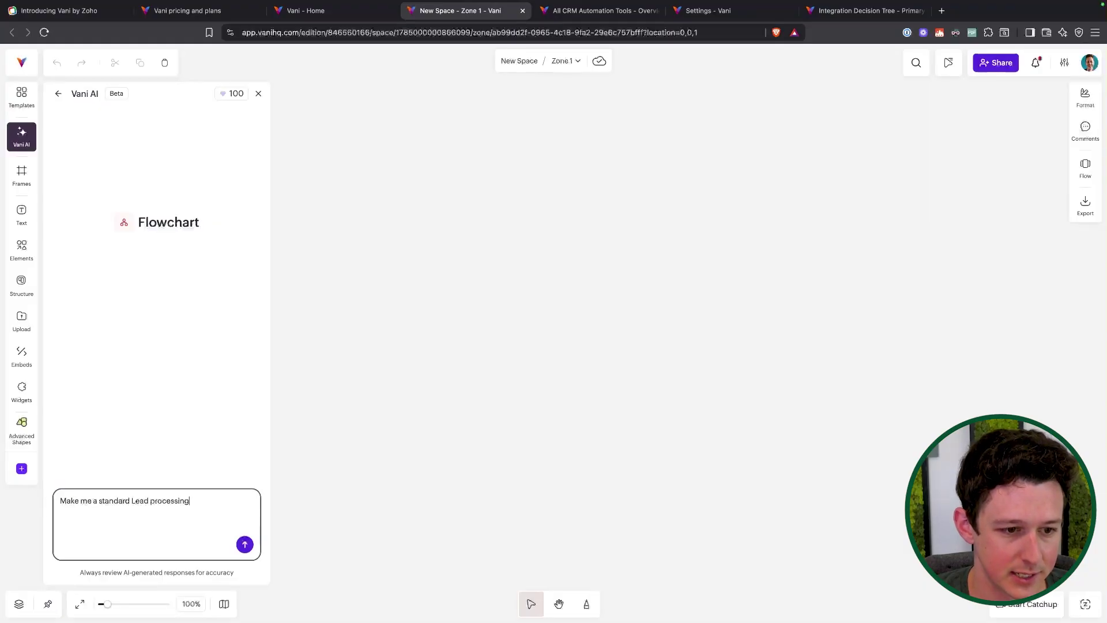
type(" workflow flowchart")
key("Return")
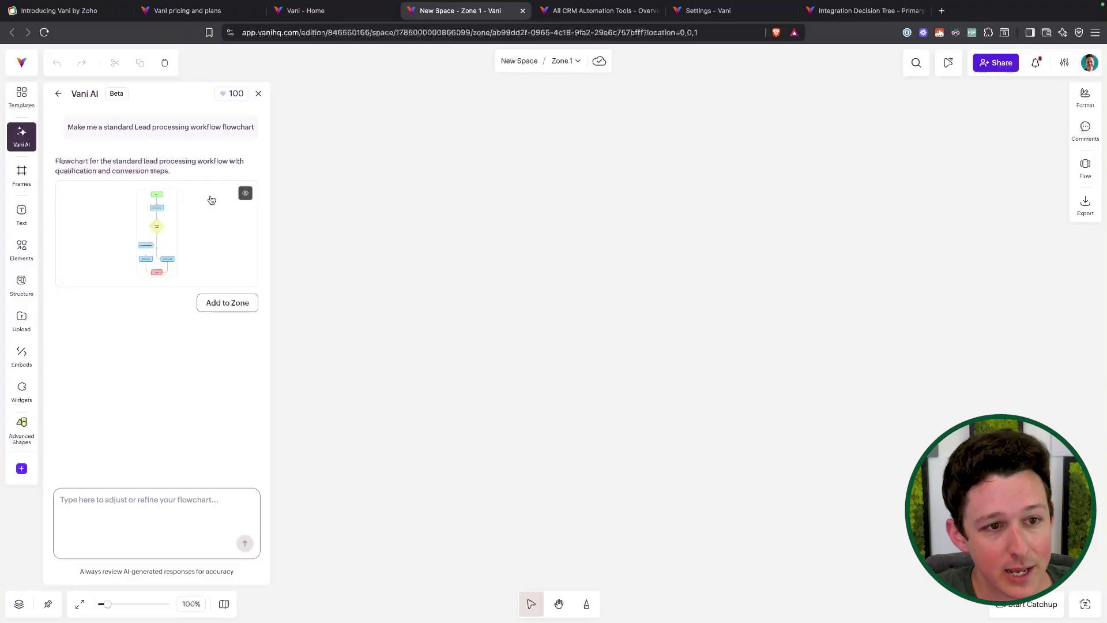
Step: Add the generated Lead Processing Workflow flowchart to Zone 1 and select the Qualify Lead? diamond
left_click(224, 303)
left_click(657, 294)
left_click(465, 274)
scroll(655, 297, "right", 3)
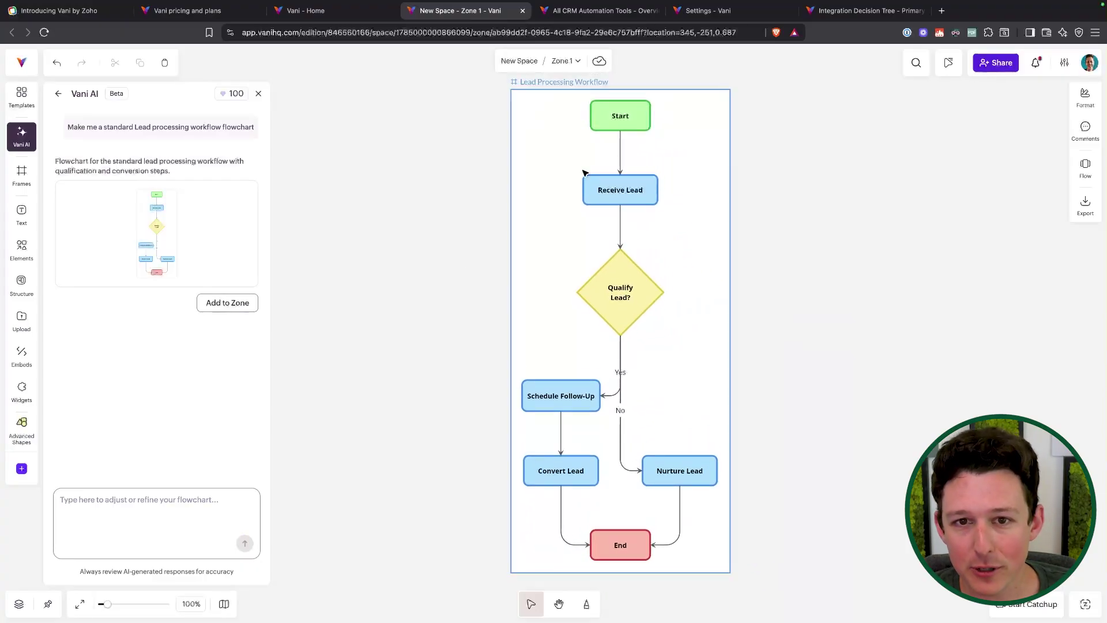
left_click(198, 512)
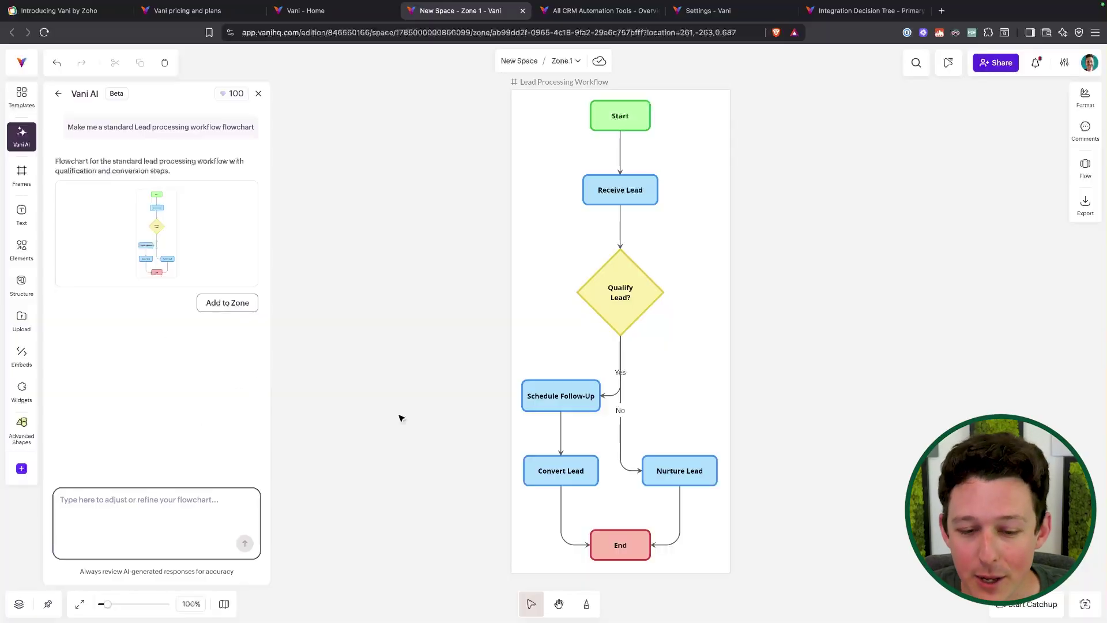
left_click(444, 410)
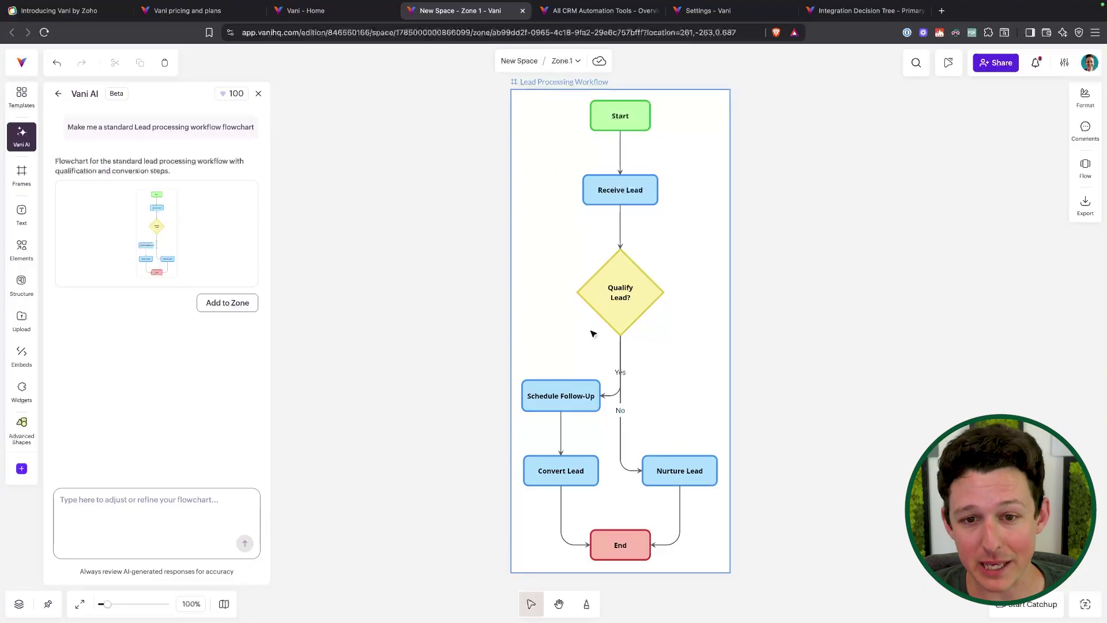
Step: Select the Qualify Lead? diamond and nudge the Schedule Follow-Up box to show shapes are editable
left_click(621, 291)
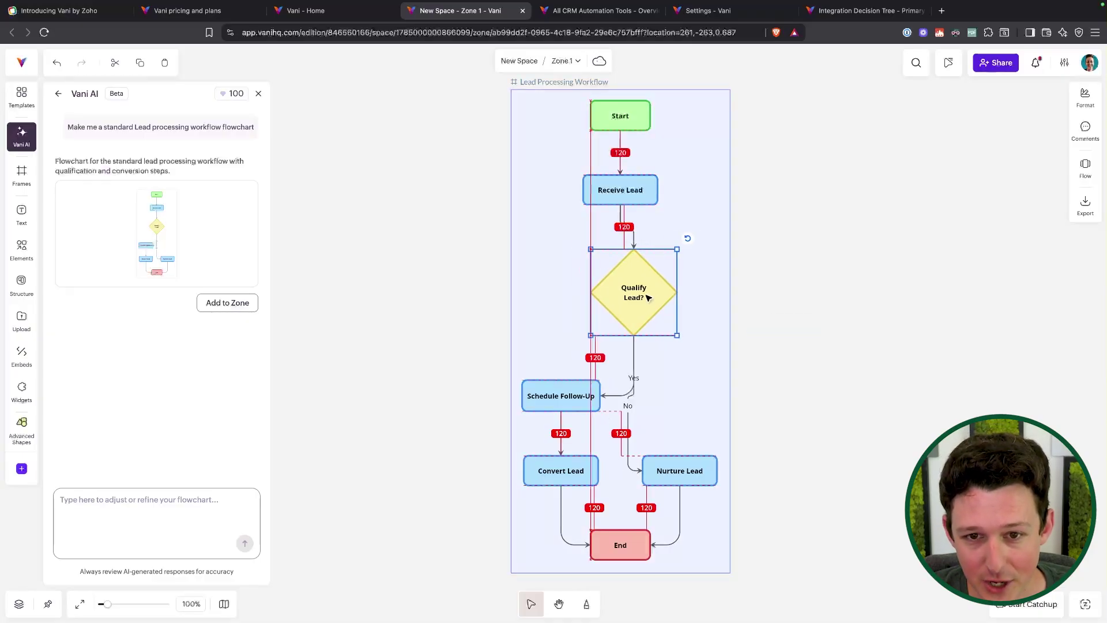
left_click_drag(573, 396, 575, 399)
left_click(409, 398)
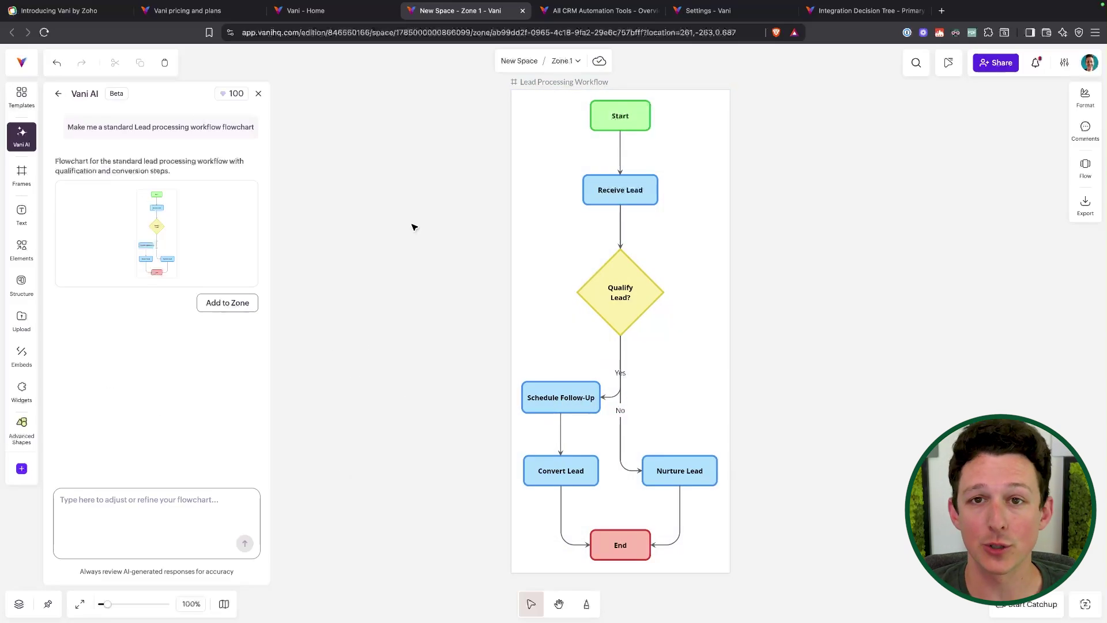
left_click(161, 503)
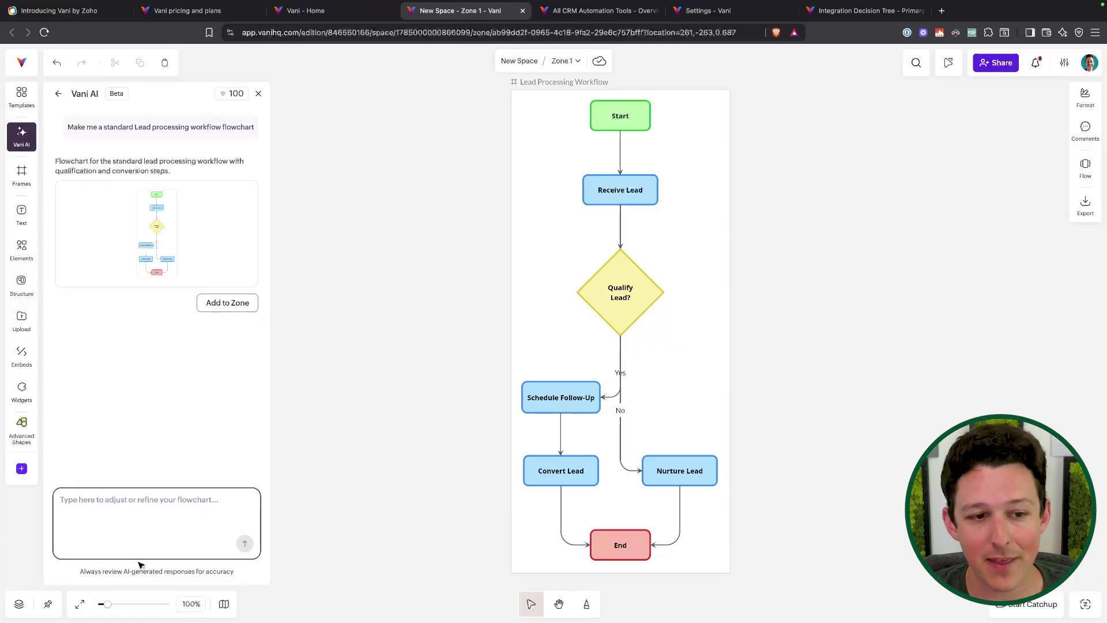
left_click(488, 188)
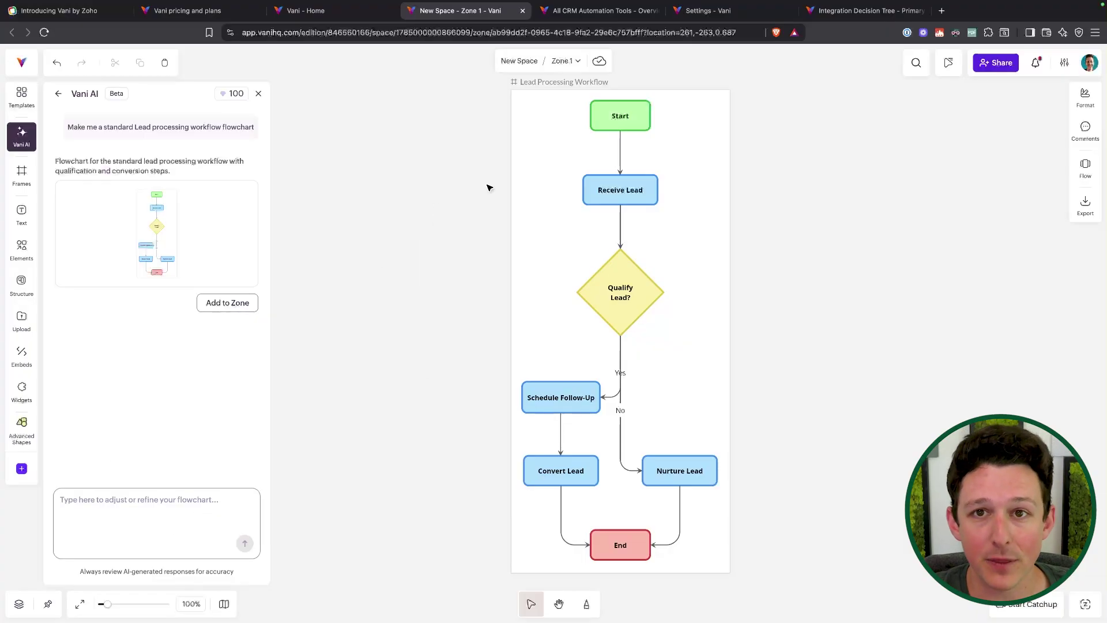
left_click(201, 14)
Step: Load the vanihq.com homepage via the Vani logo and scroll through its Catchup, templates and teamwork sections
scroll(412, 188, "up", 2)
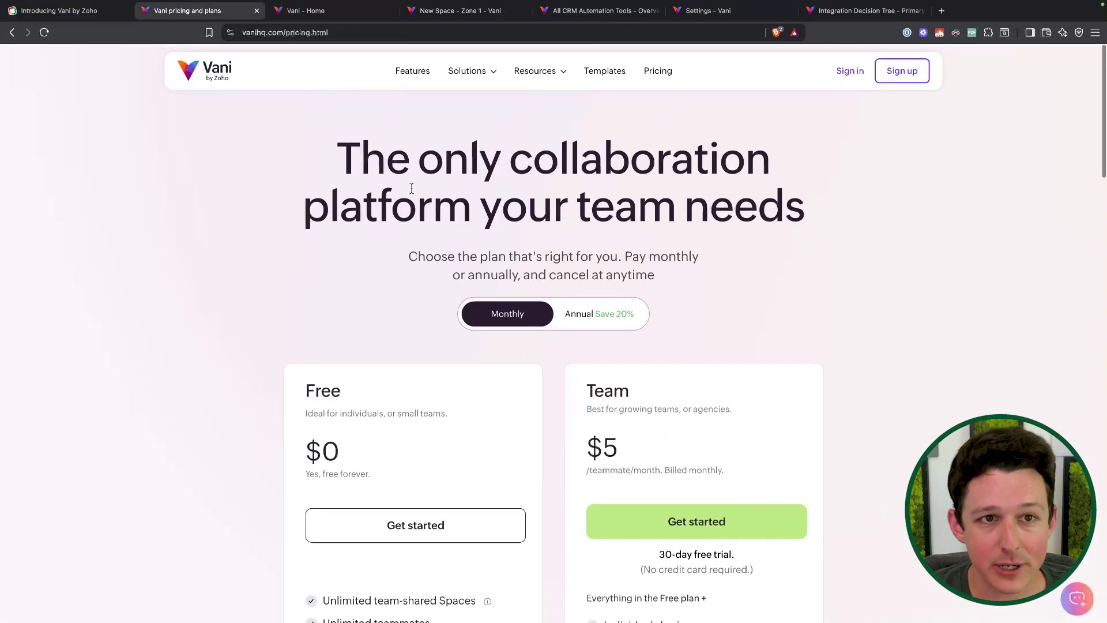
left_click(217, 73)
scroll(327, 197, "down", 5)
scroll(327, 197, "down", 10)
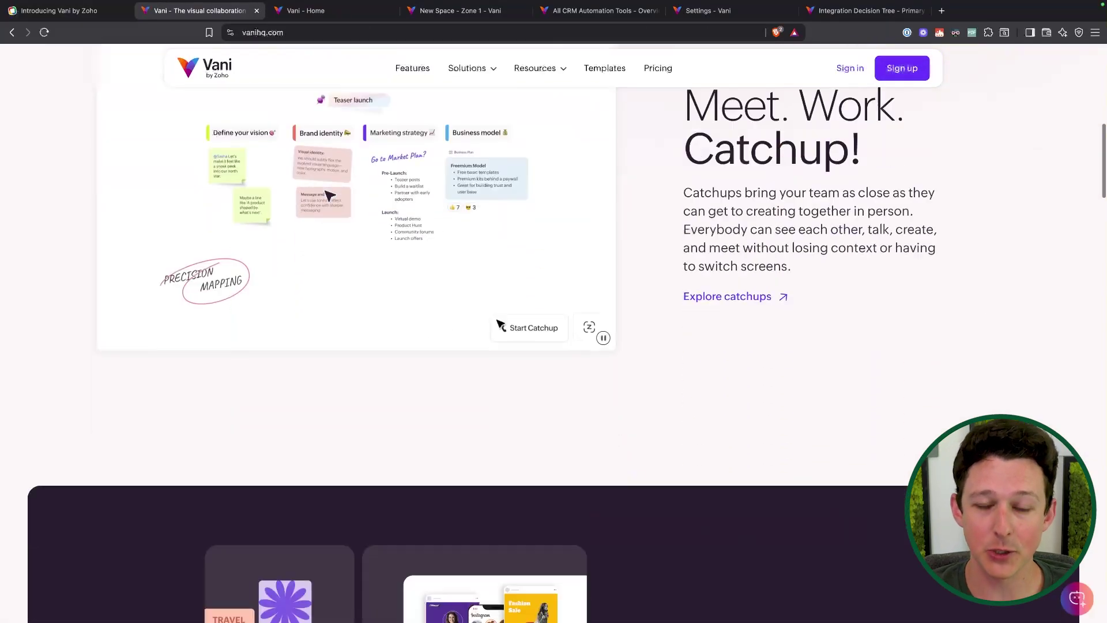
scroll(329, 196, "down", 10)
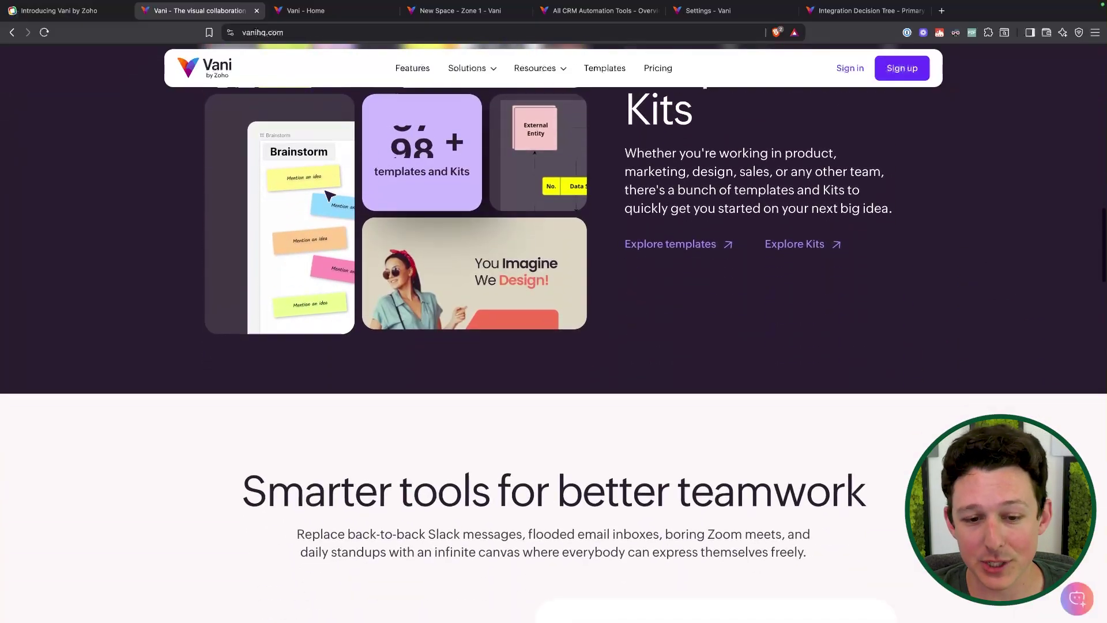